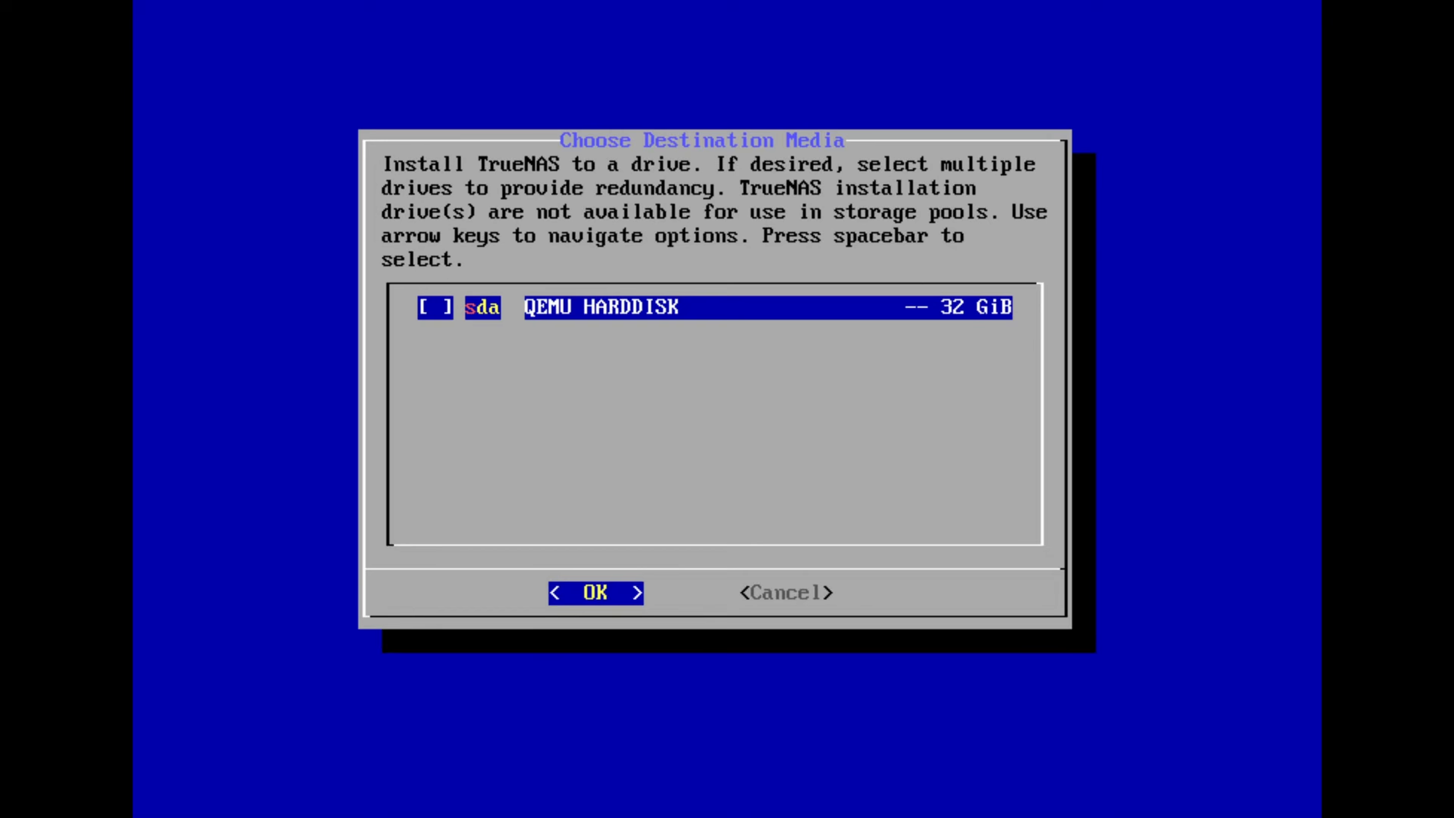
# Select the 32 GiB QEMU disk sda as the TrueNAS installation destination and confirm the choice.
pyautogui.press('space')
pyautogui.press('Return')
pyautogui.press('Return')
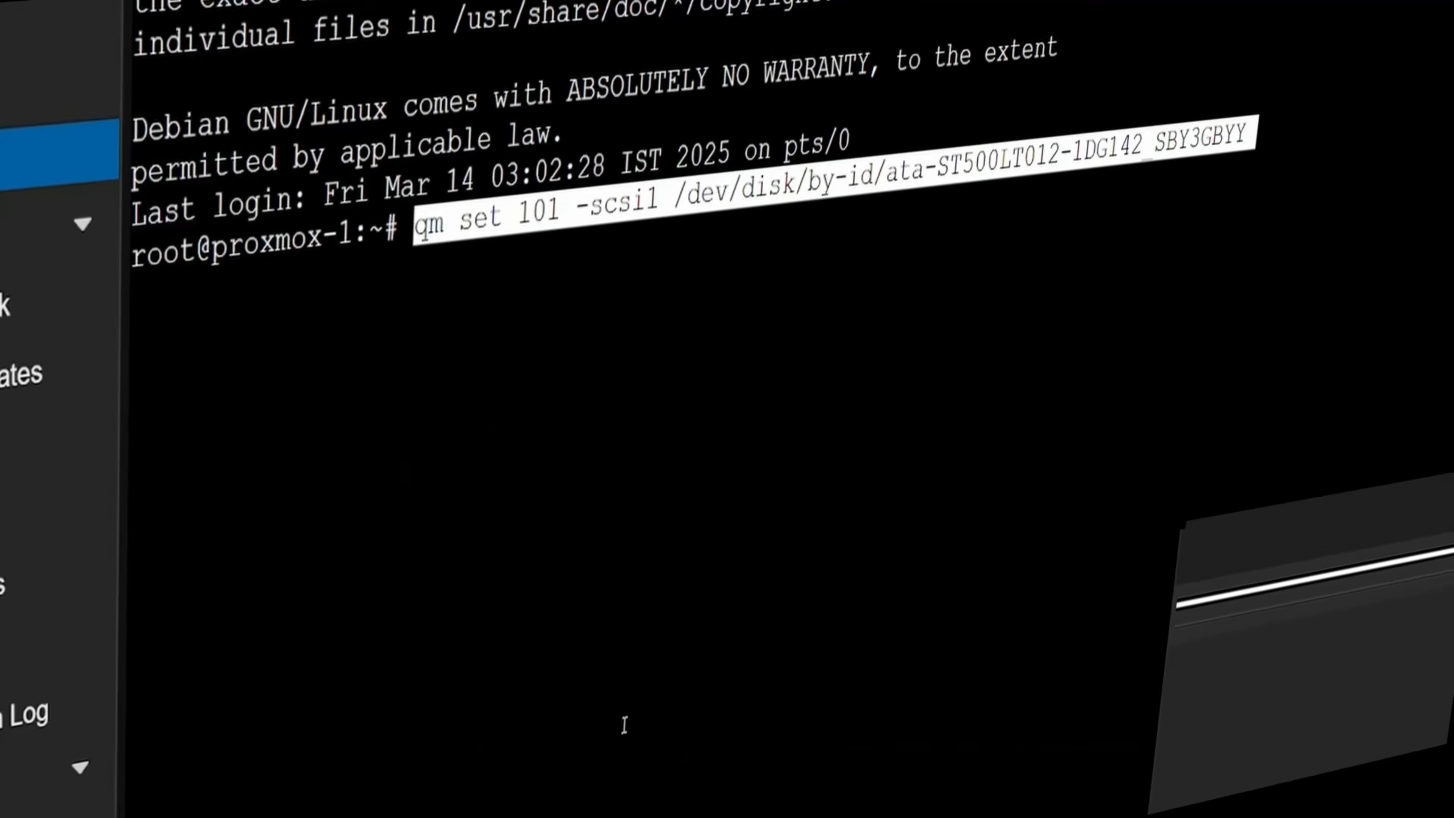
# In the Proxmox shell, run qm set to attach the physical ST500LT012 disk to VM 101 as scsi1.
pyautogui.press('Return')
pyautogui.rightClick(415, 455)
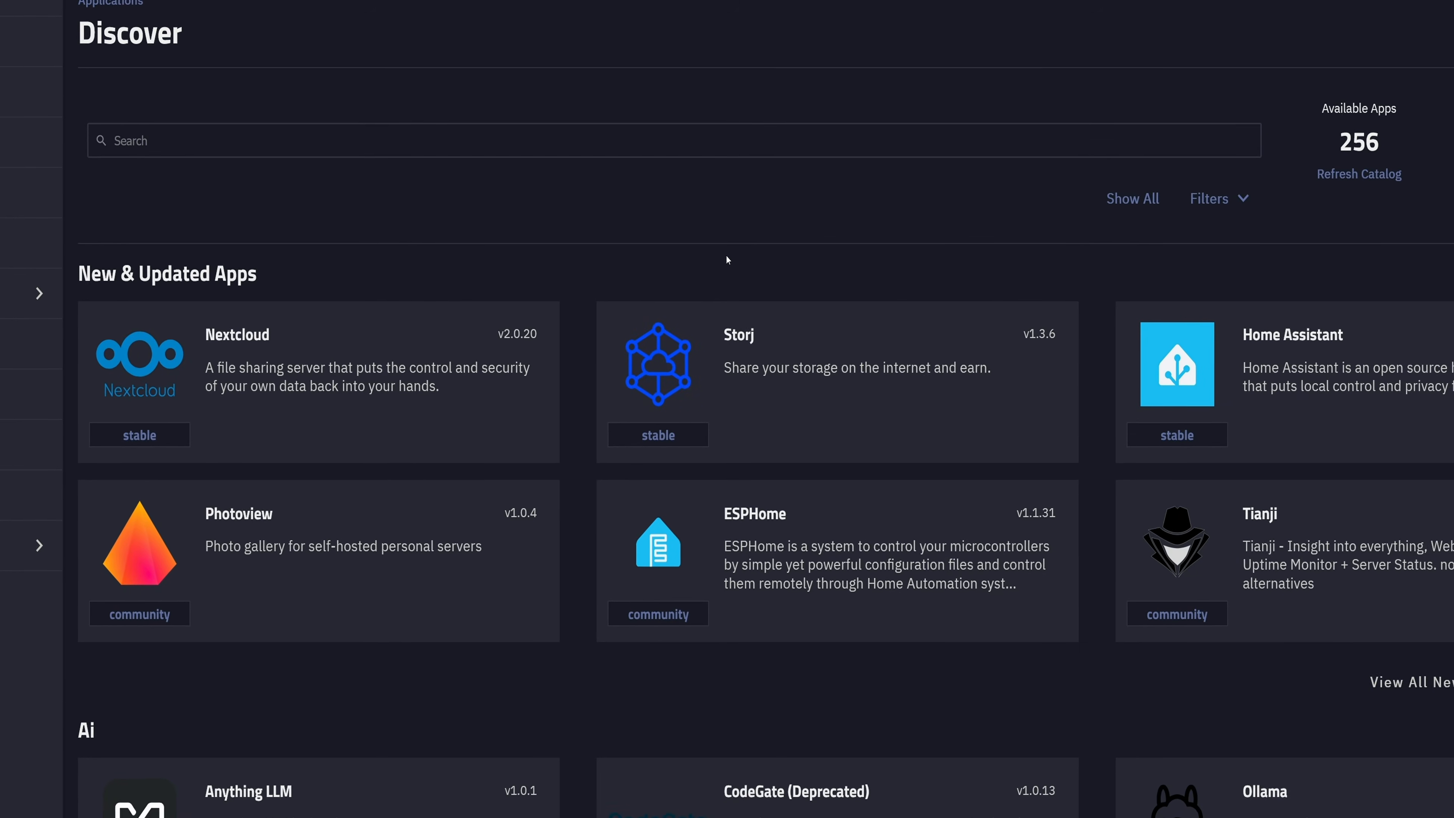
# Browse the TrueNAS app catalog by category and reopen the available apps from the installed applications page.
pyautogui.scroll(-5, 572, 372)
pyautogui.scroll(-15, 577, 373)
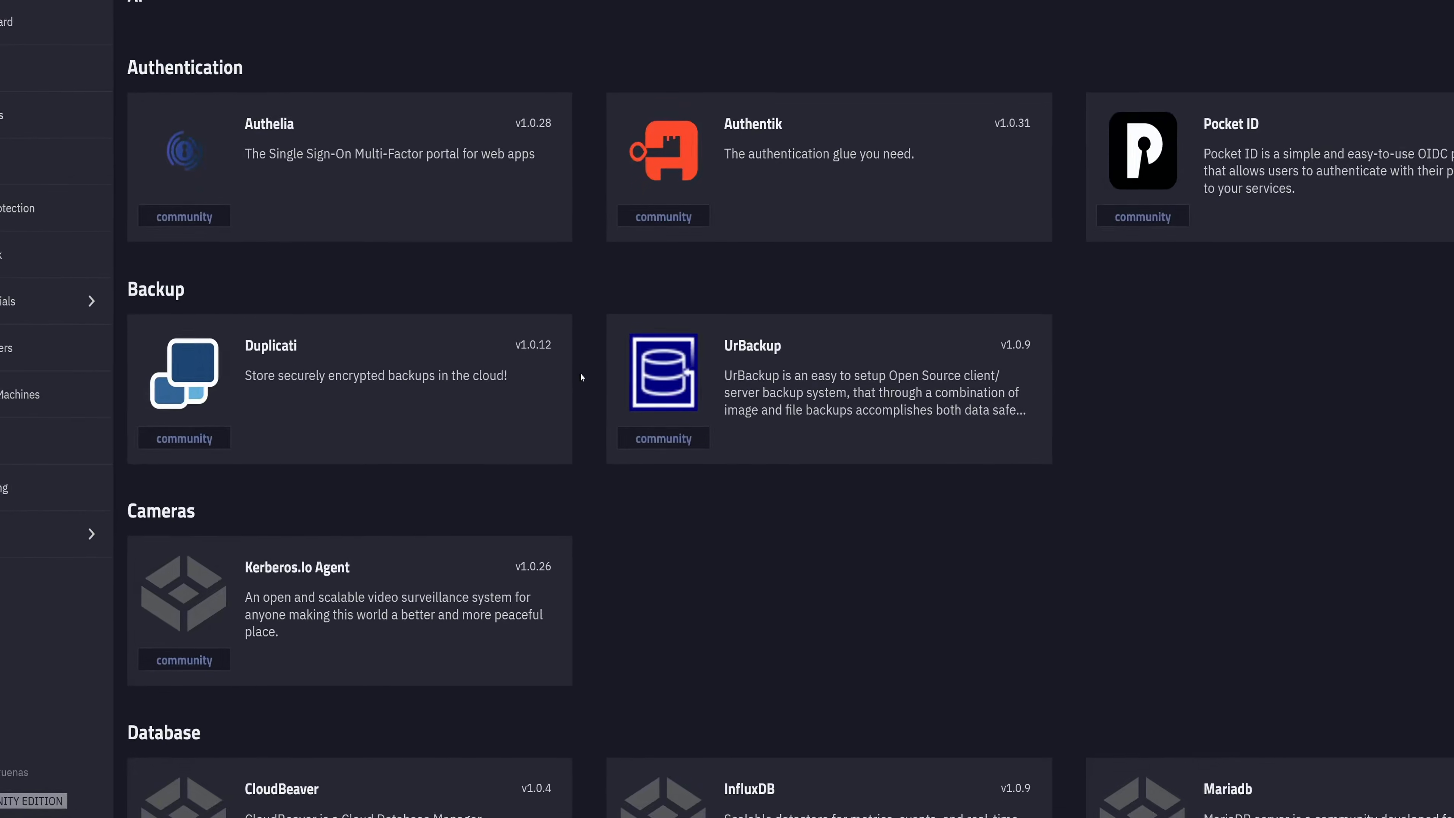
pyautogui.scroll(-10, 590, 377)
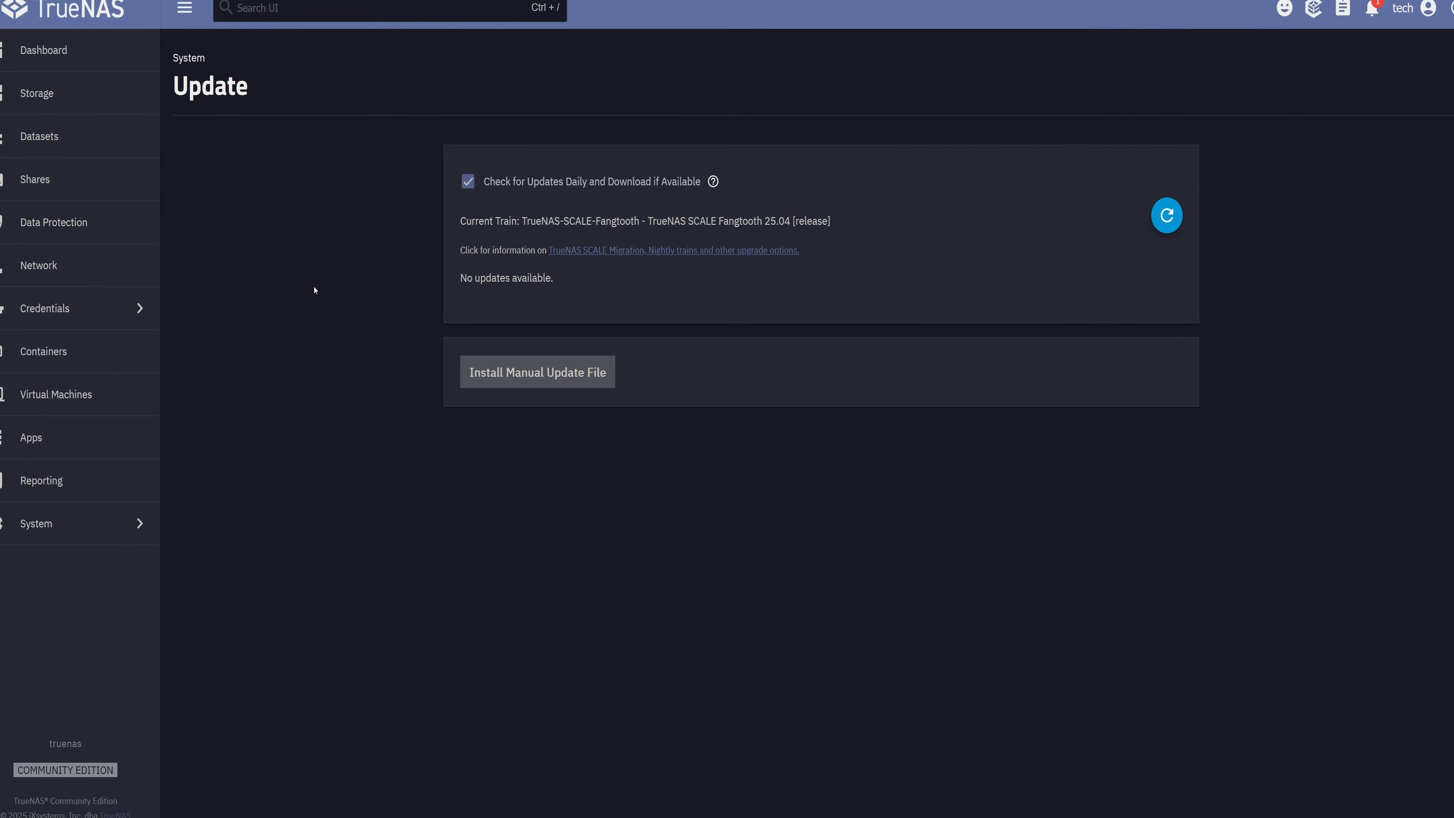
pyautogui.click(158, 430)
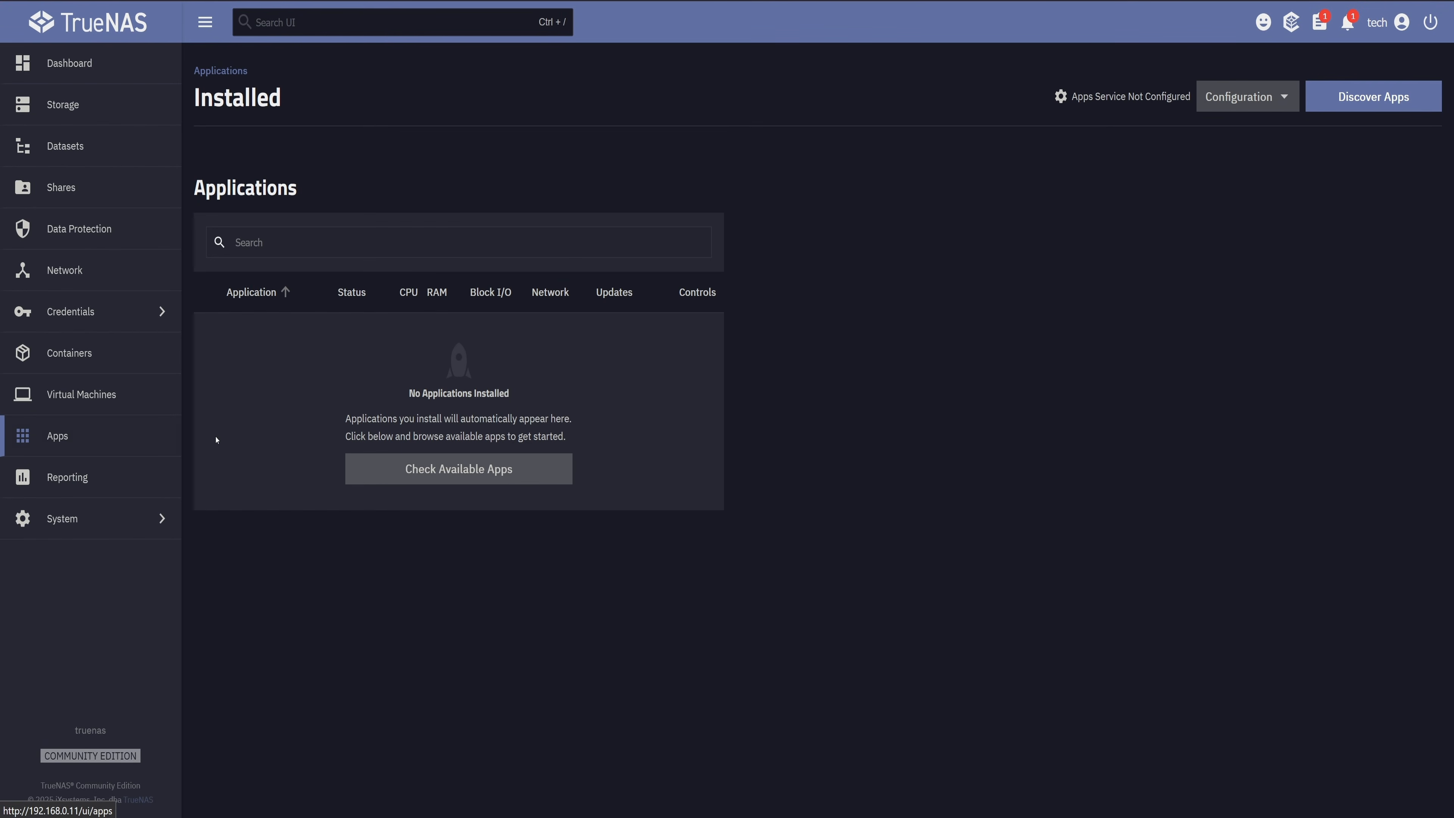
pyautogui.click(440, 471)
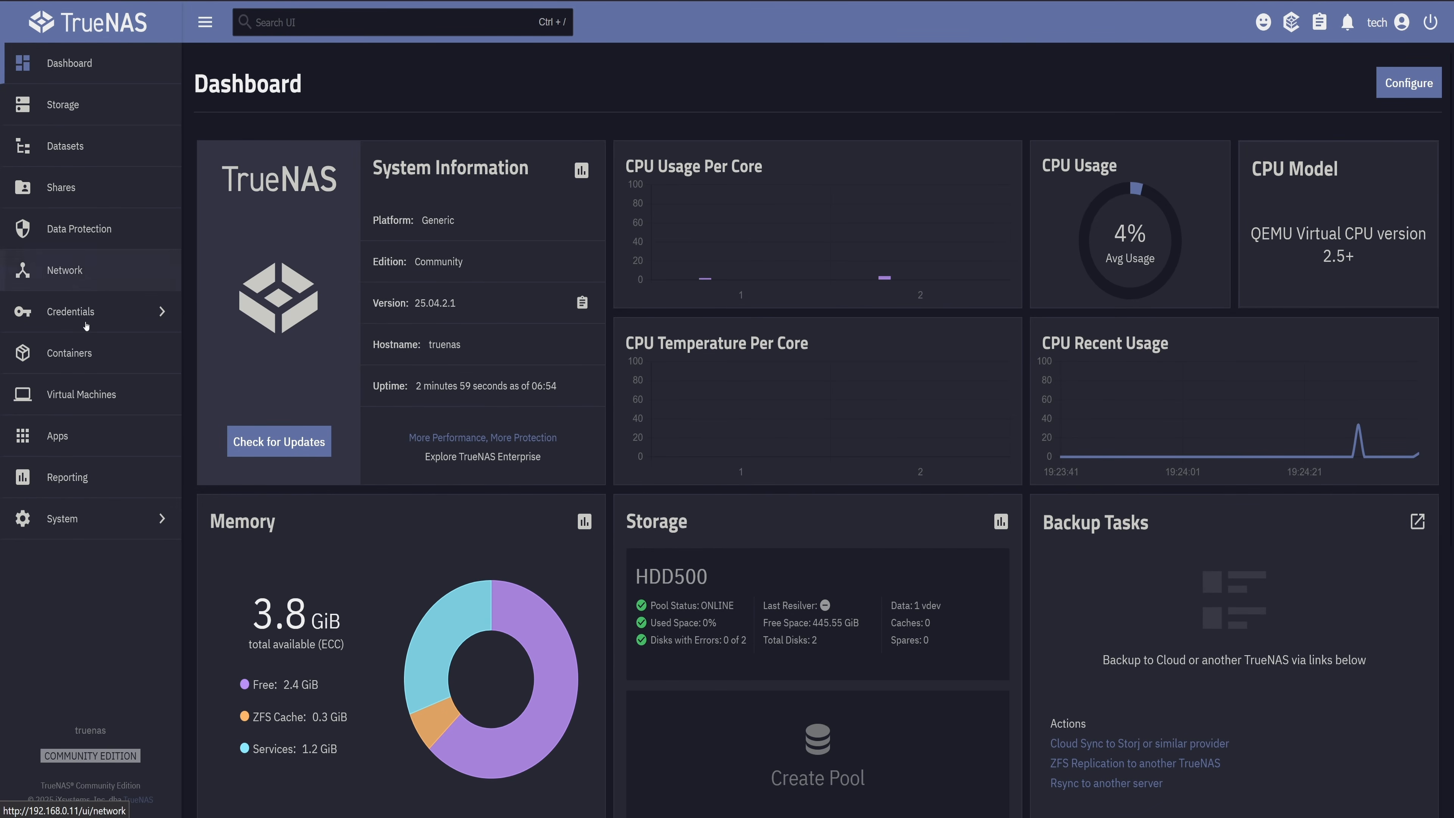
# Check for TrueNAS system updates and dismiss the error dialog.
pyautogui.click(60, 515)
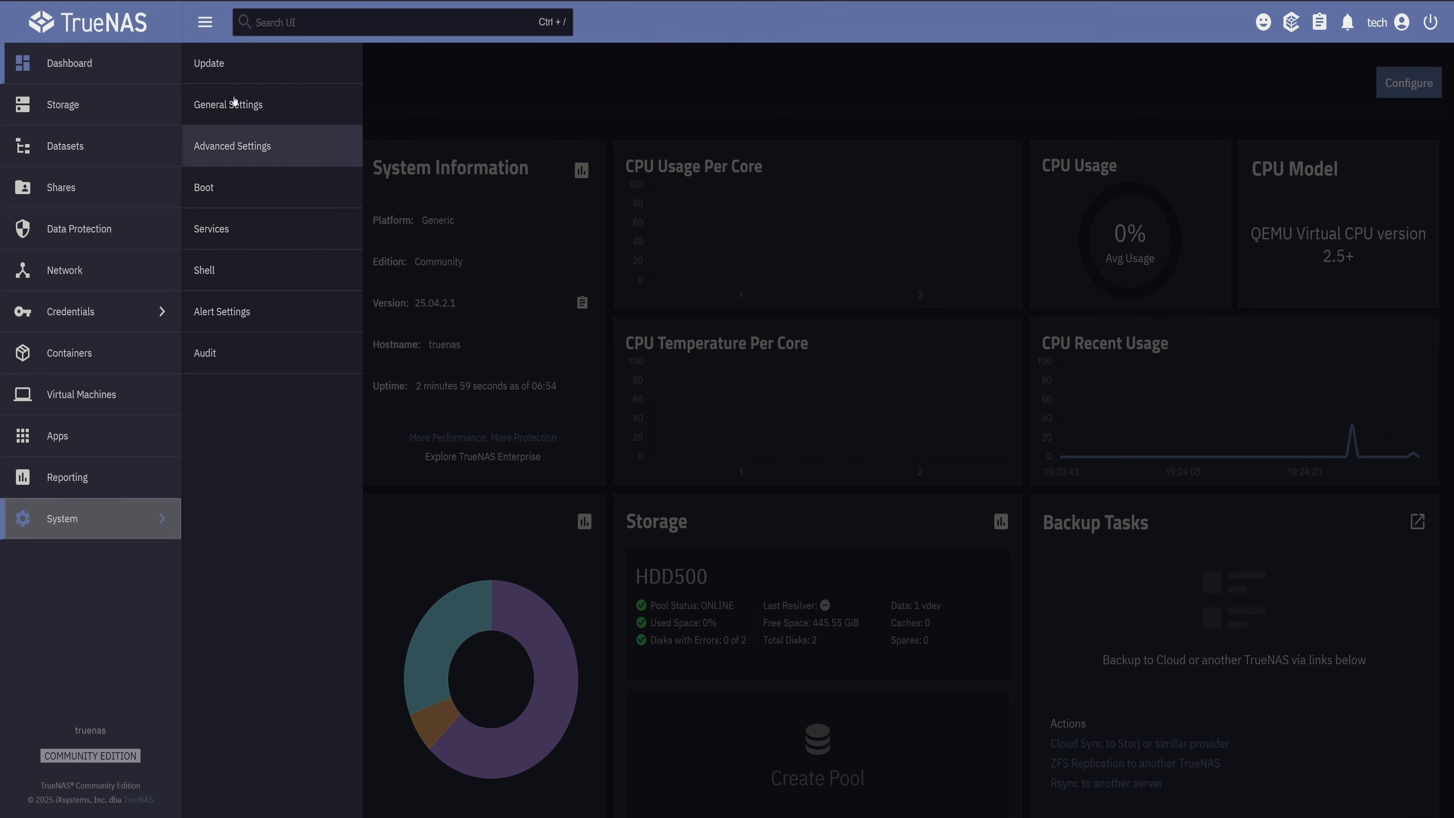
pyautogui.click(235, 63)
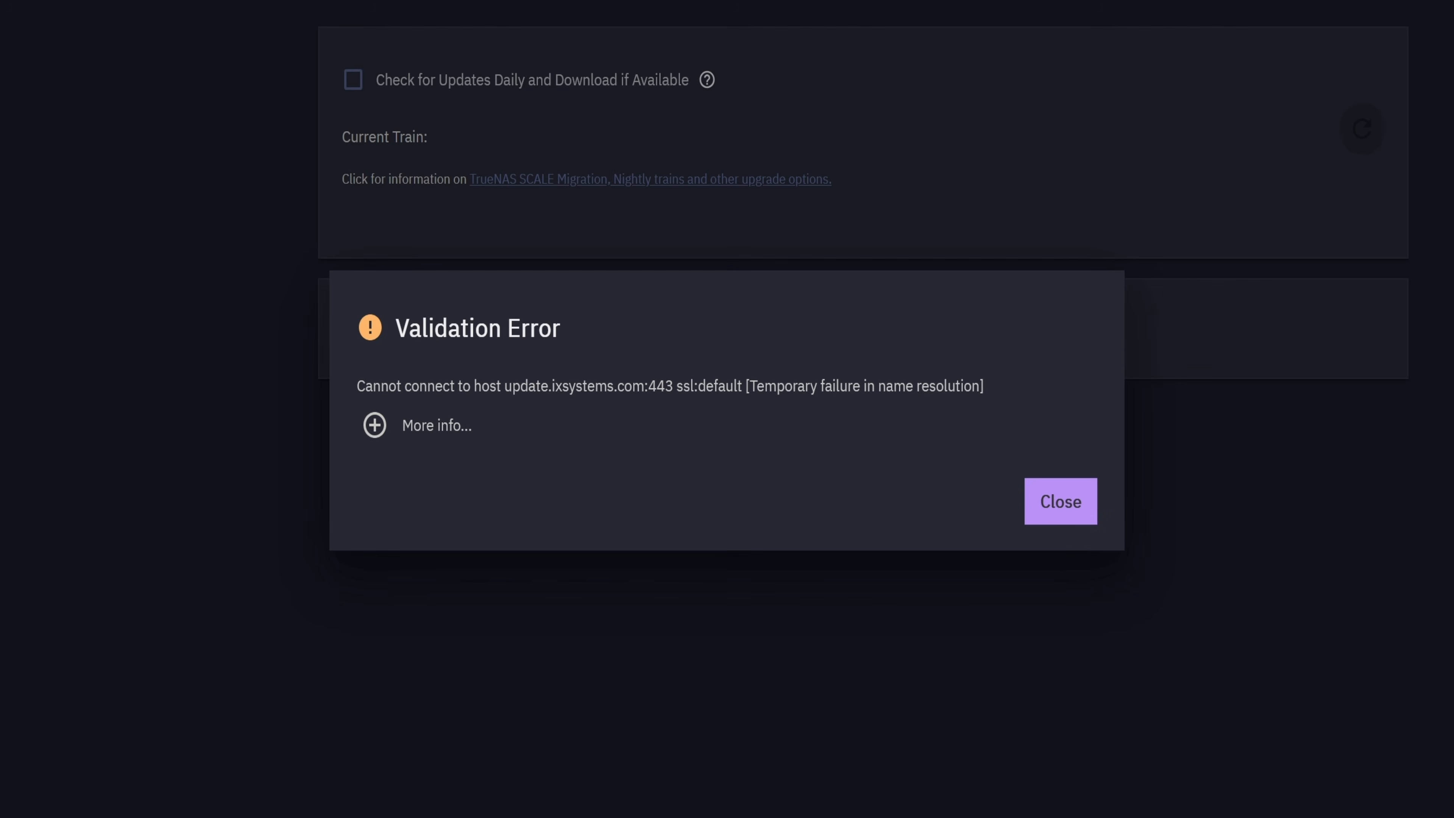
pyautogui.click(1064, 500)
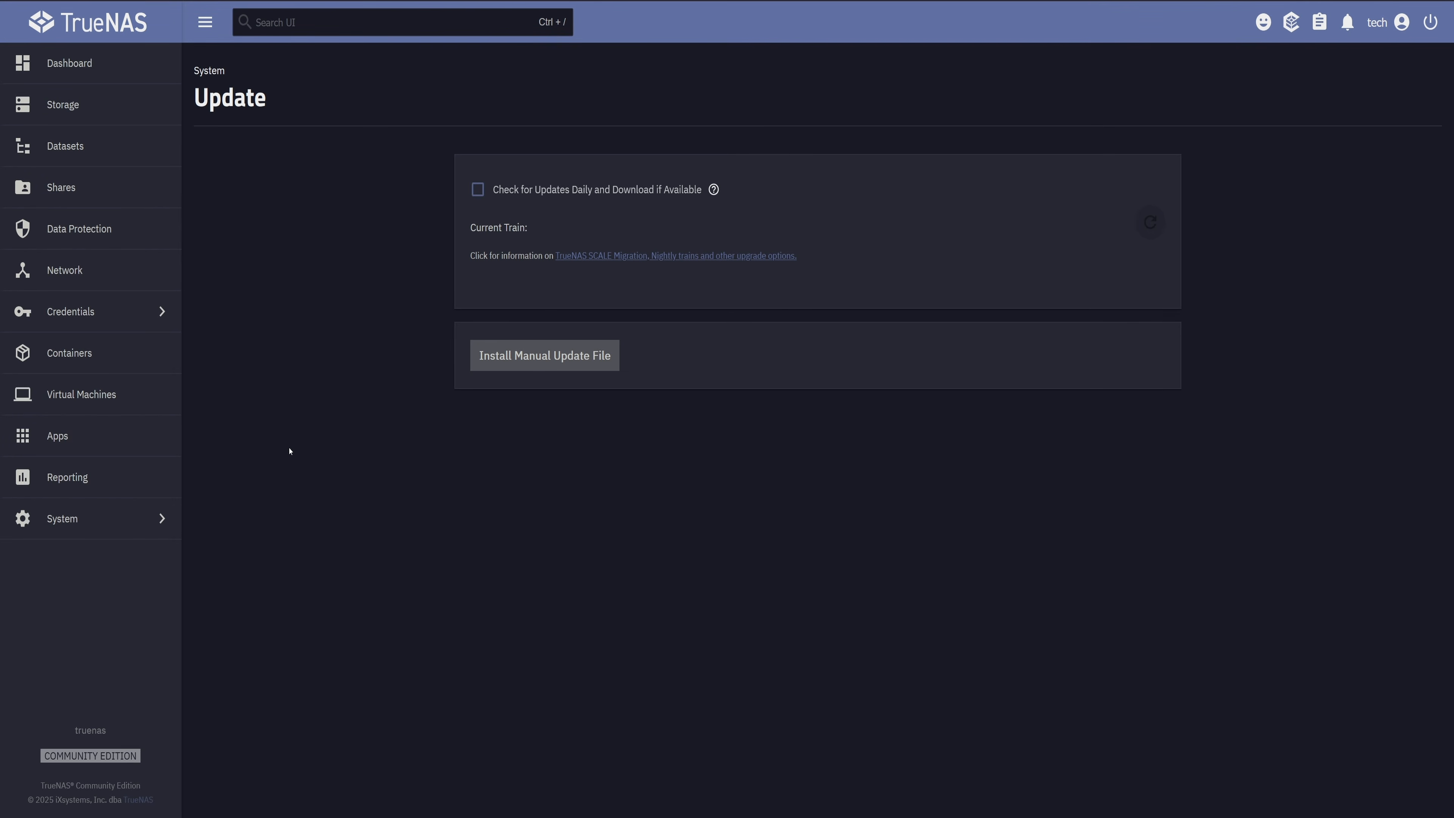
# Try to refresh the catalog of available apps and dismiss the error dialog.
pyautogui.click(80, 436)
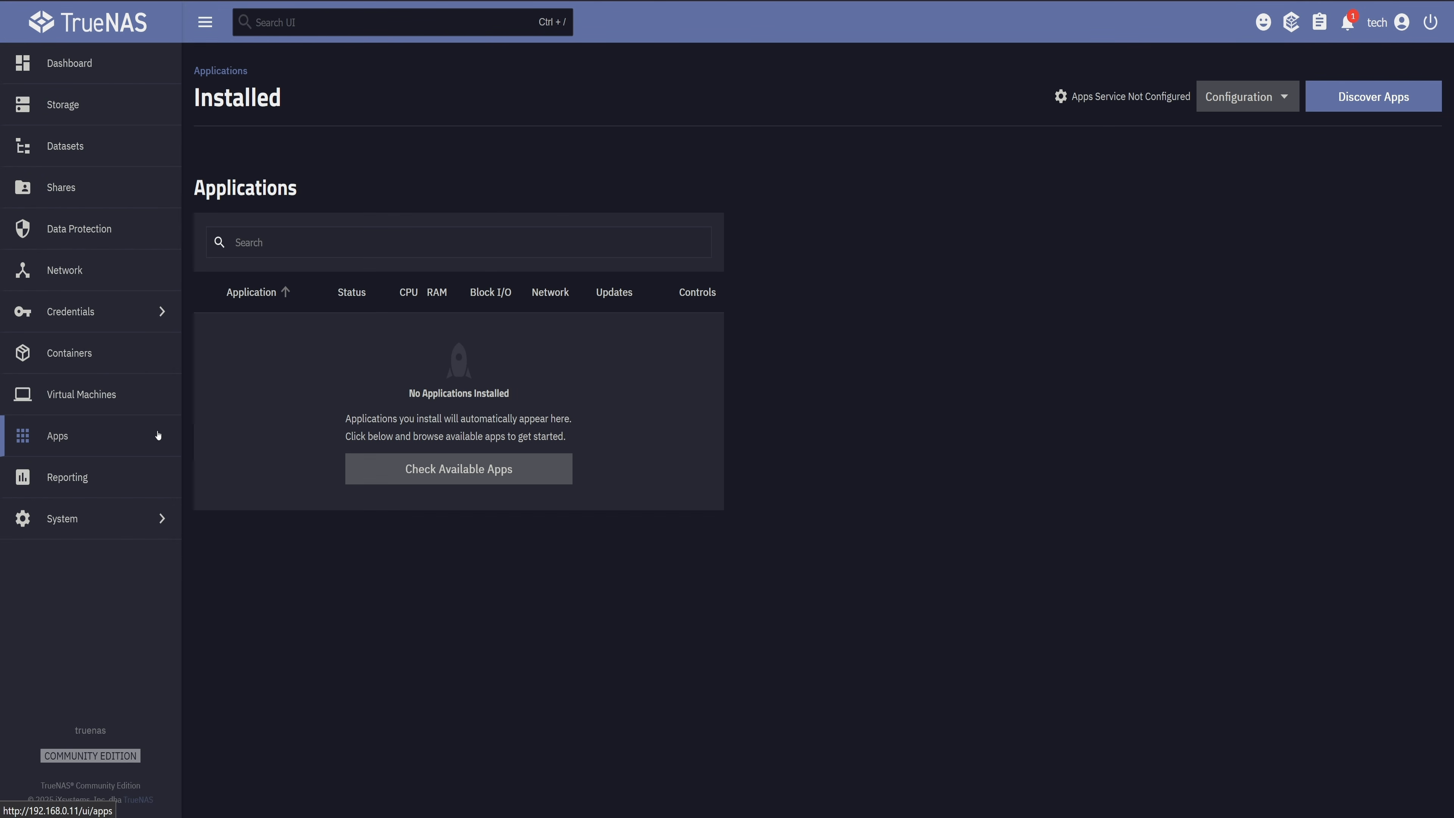
pyautogui.click(499, 481)
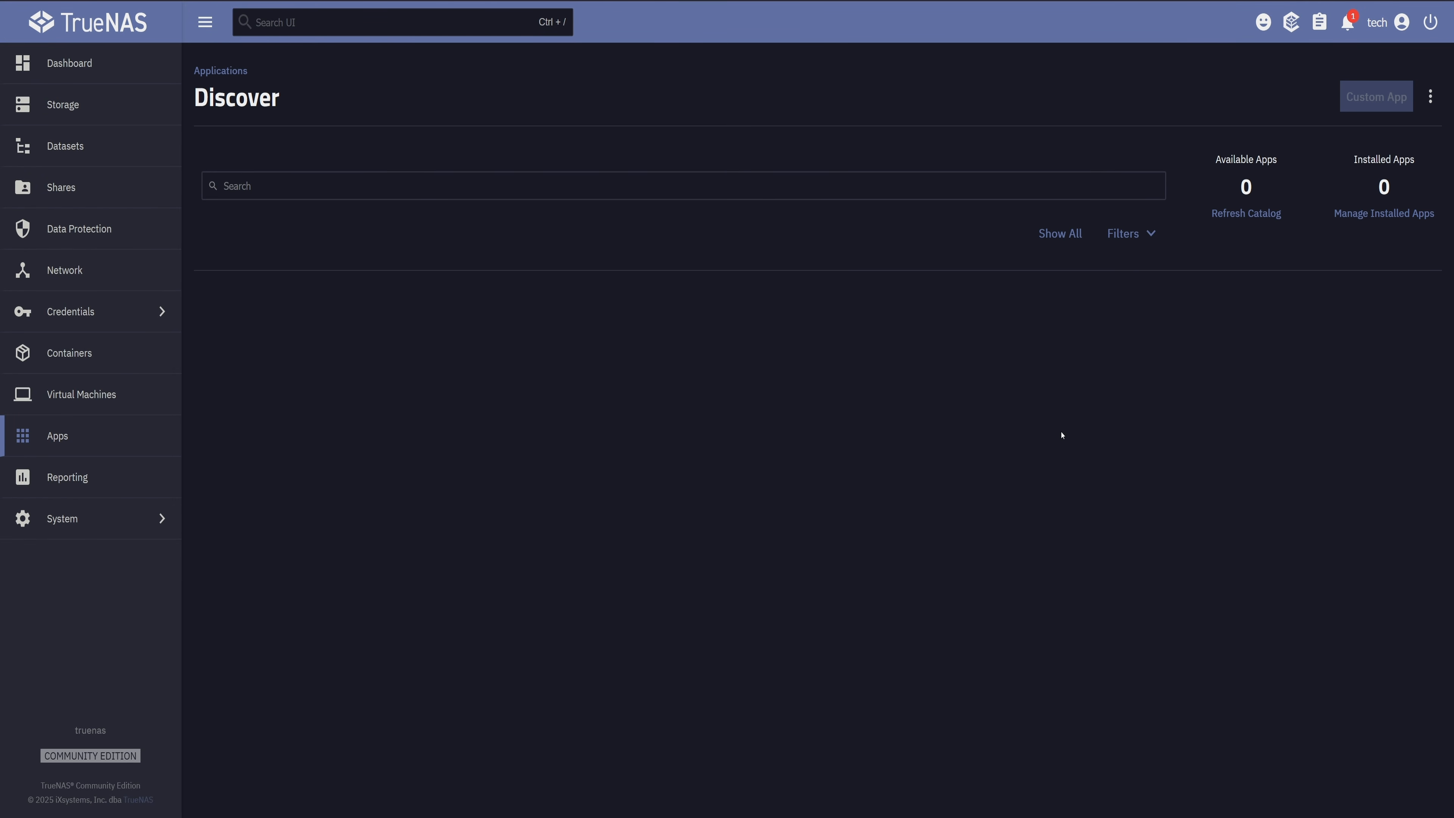
pyautogui.click(1243, 220)
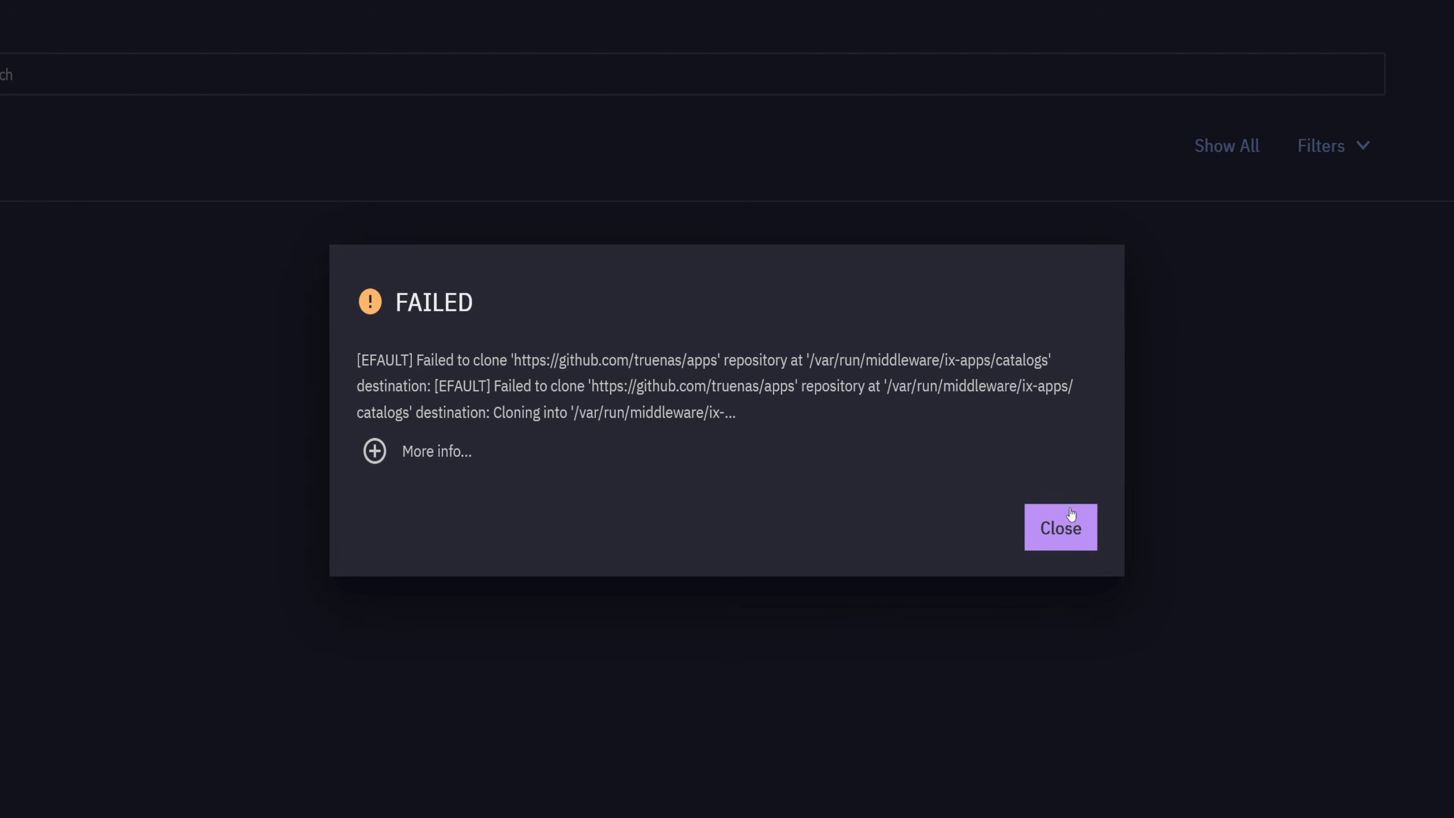
pyautogui.click(1059, 527)
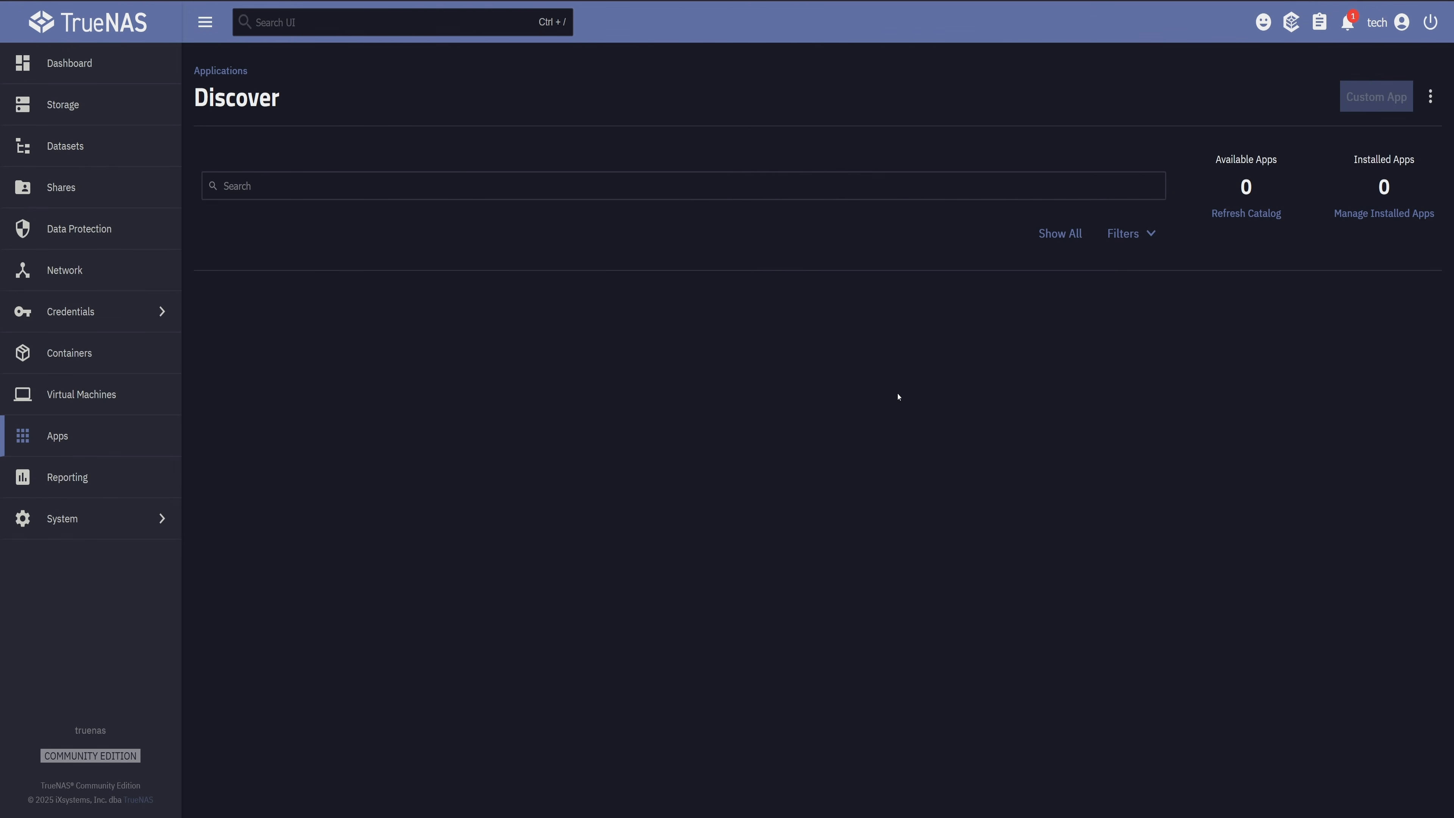
# In the network's global configuration, set Nameserver 1 to 8.8.8.8 and Nameserver 2 to 8.8.4.4.
pyautogui.click(127, 263)
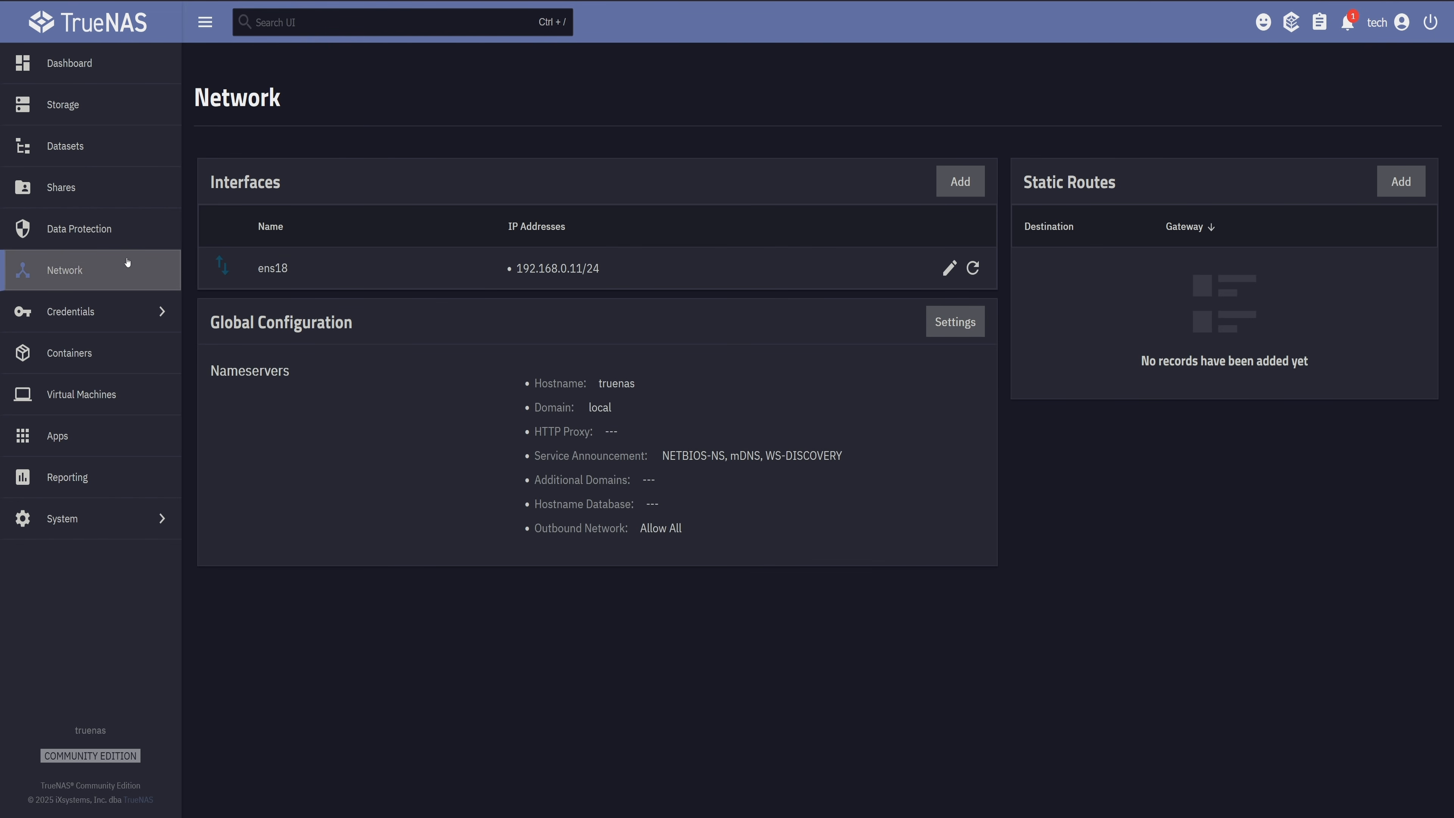
pyautogui.click(951, 323)
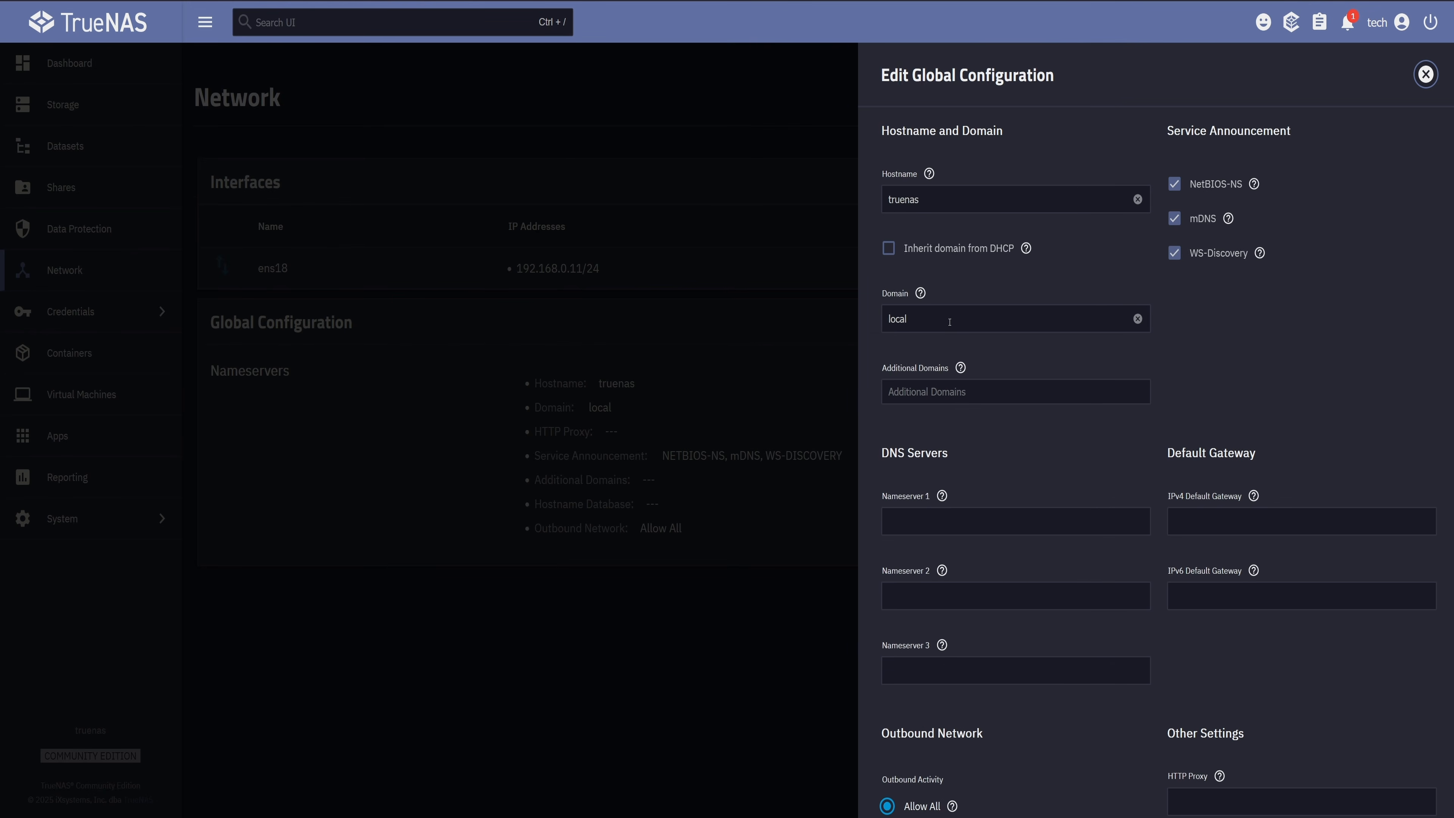
pyautogui.click(1024, 534)
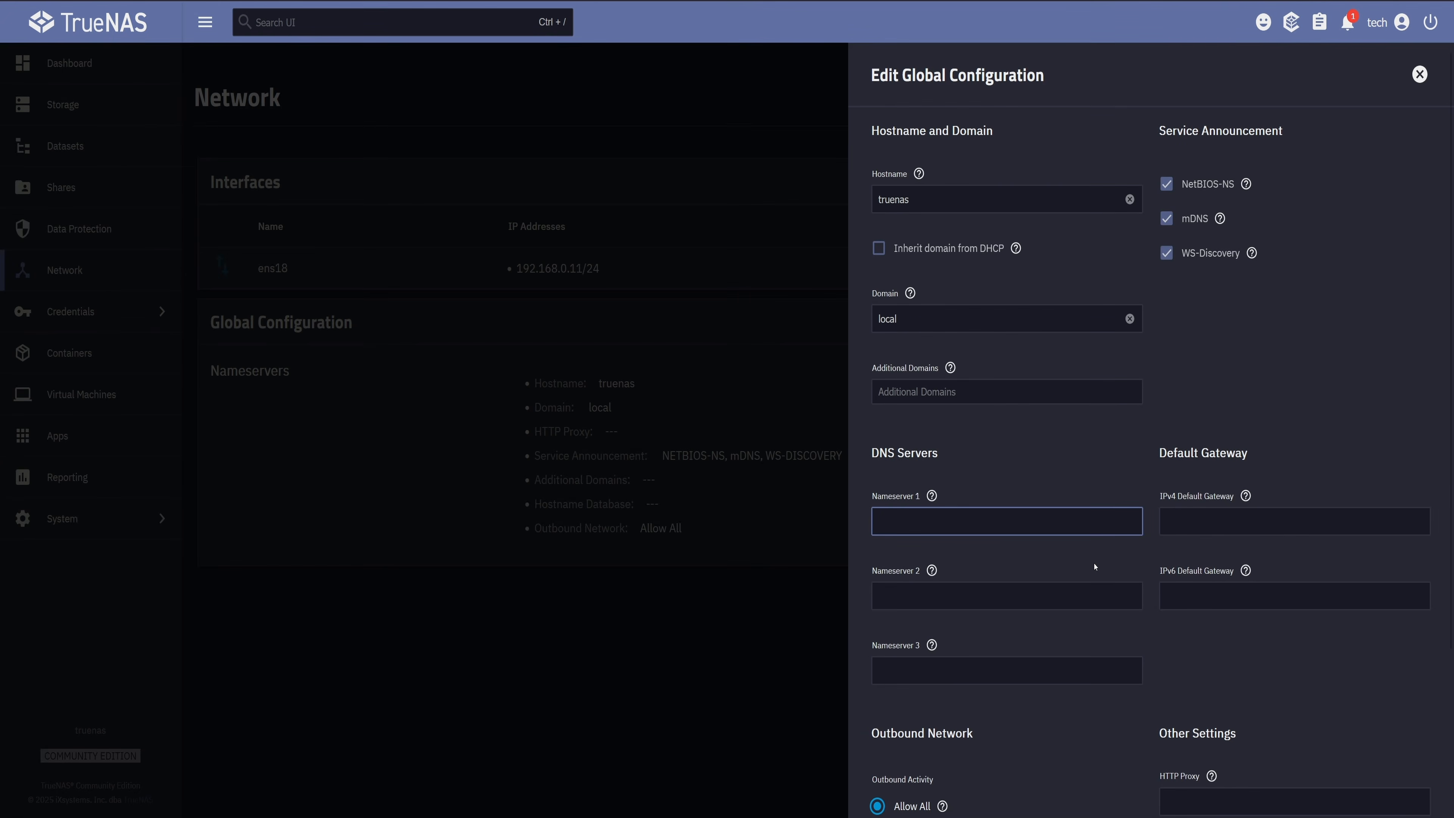
pyautogui.write('8.8.8.8')
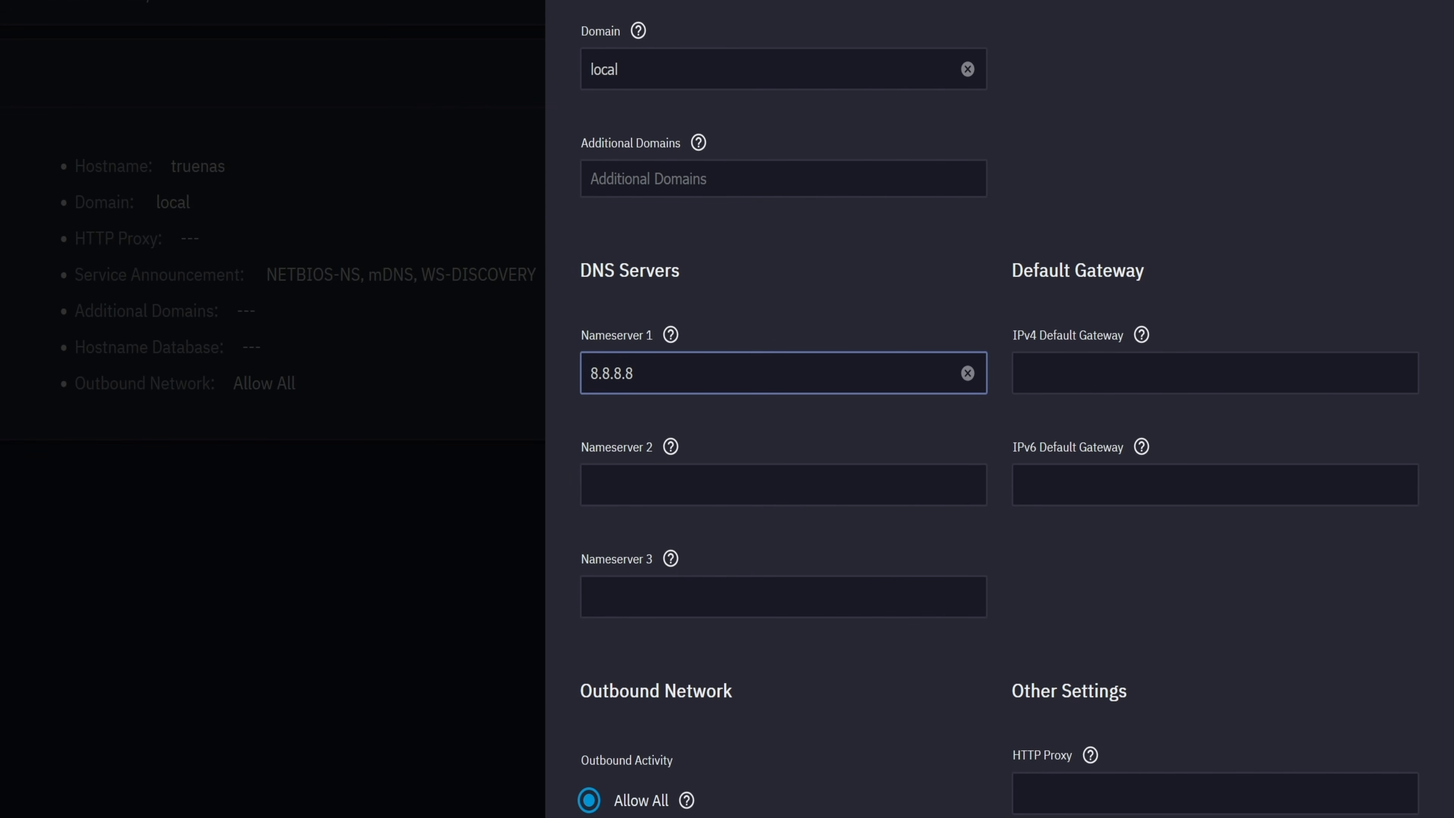
pyautogui.press('Tab')
pyautogui.write('8.8.')
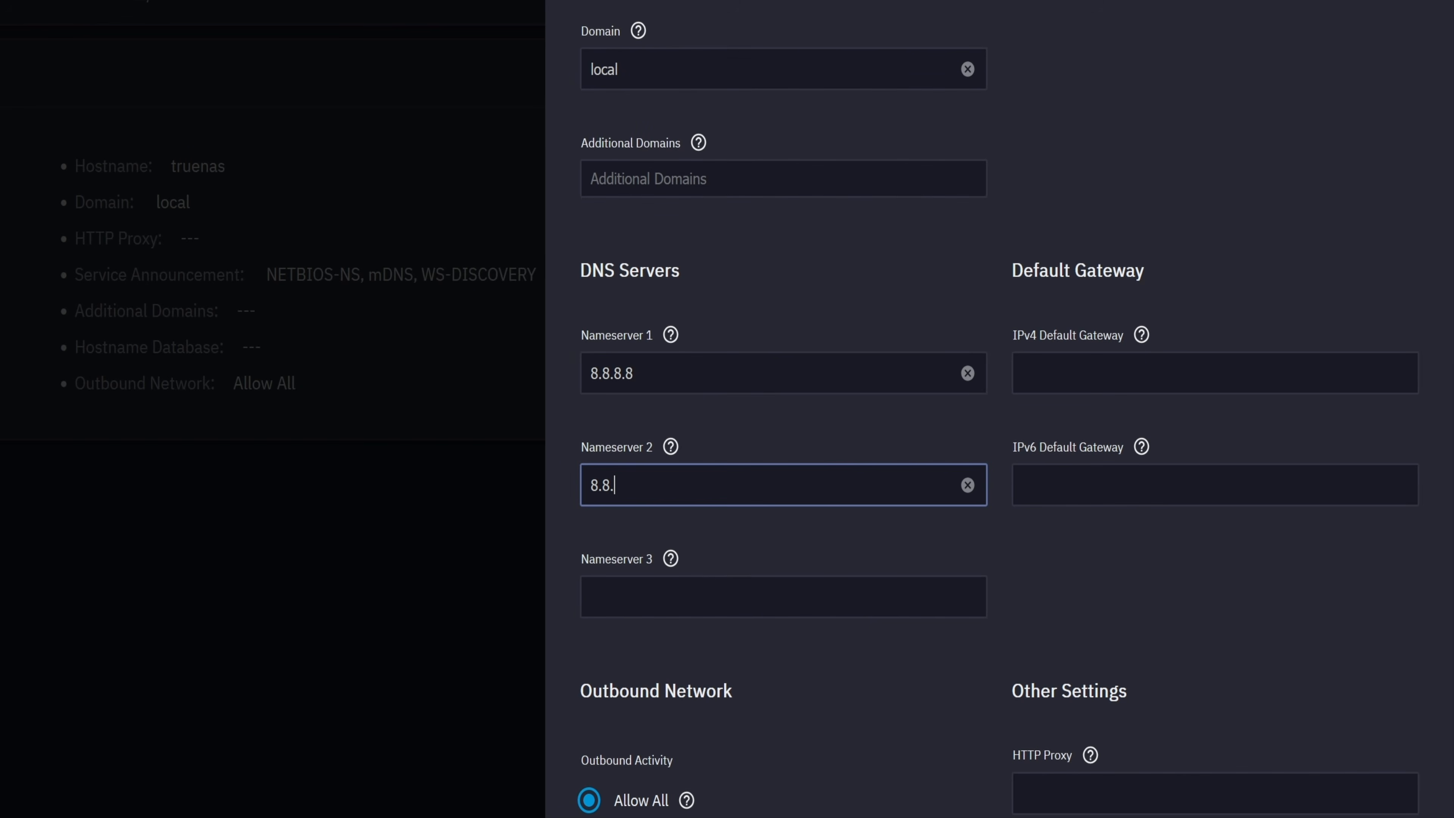
pyautogui.write('4.4')
# Set the IPv4 default gateway to 192.168.0.1 and save the global network configuration.
pyautogui.click(1087, 377)
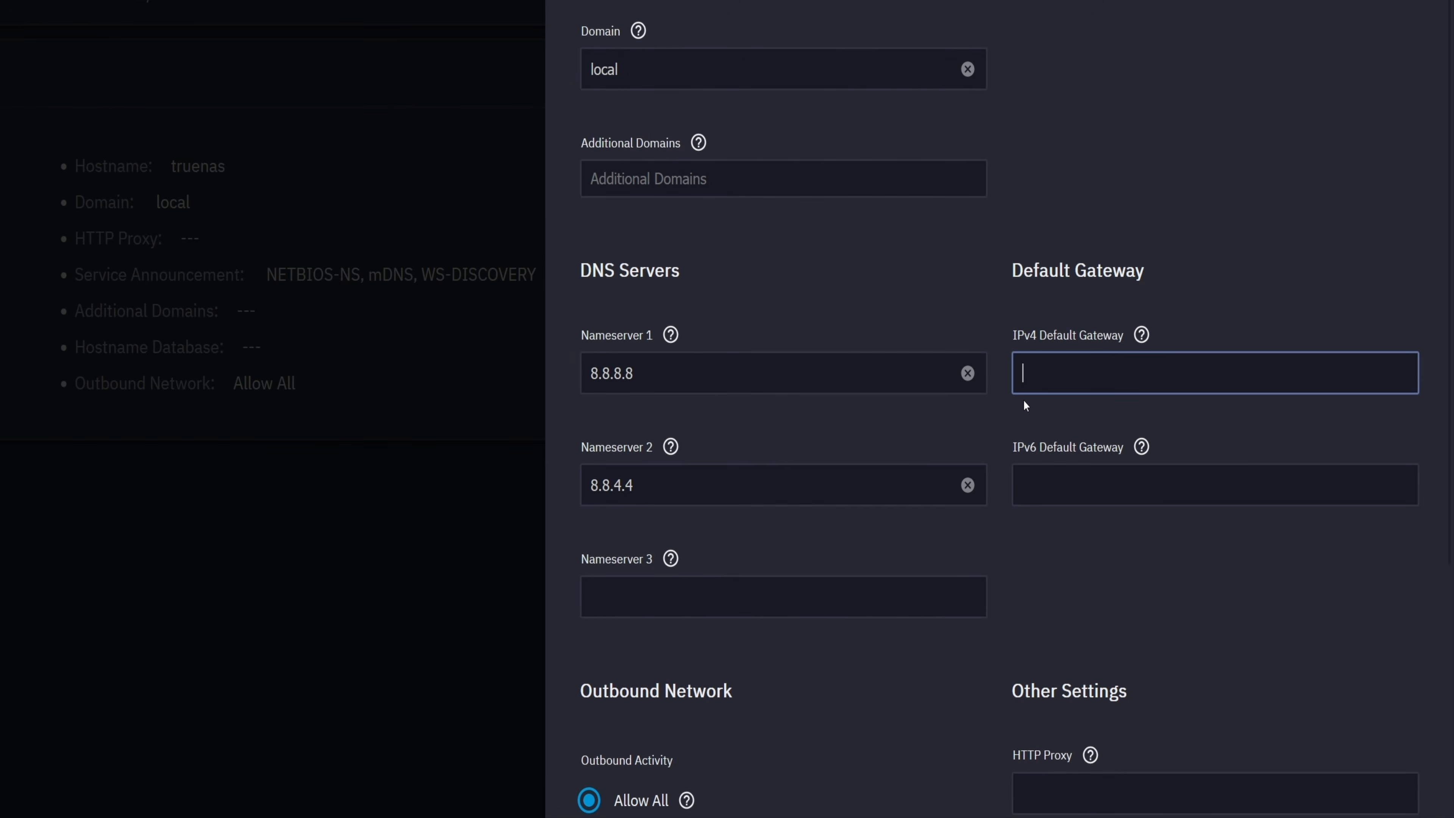
pyautogui.write('192.168.0.1')
pyautogui.scroll(-5, 996, 429)
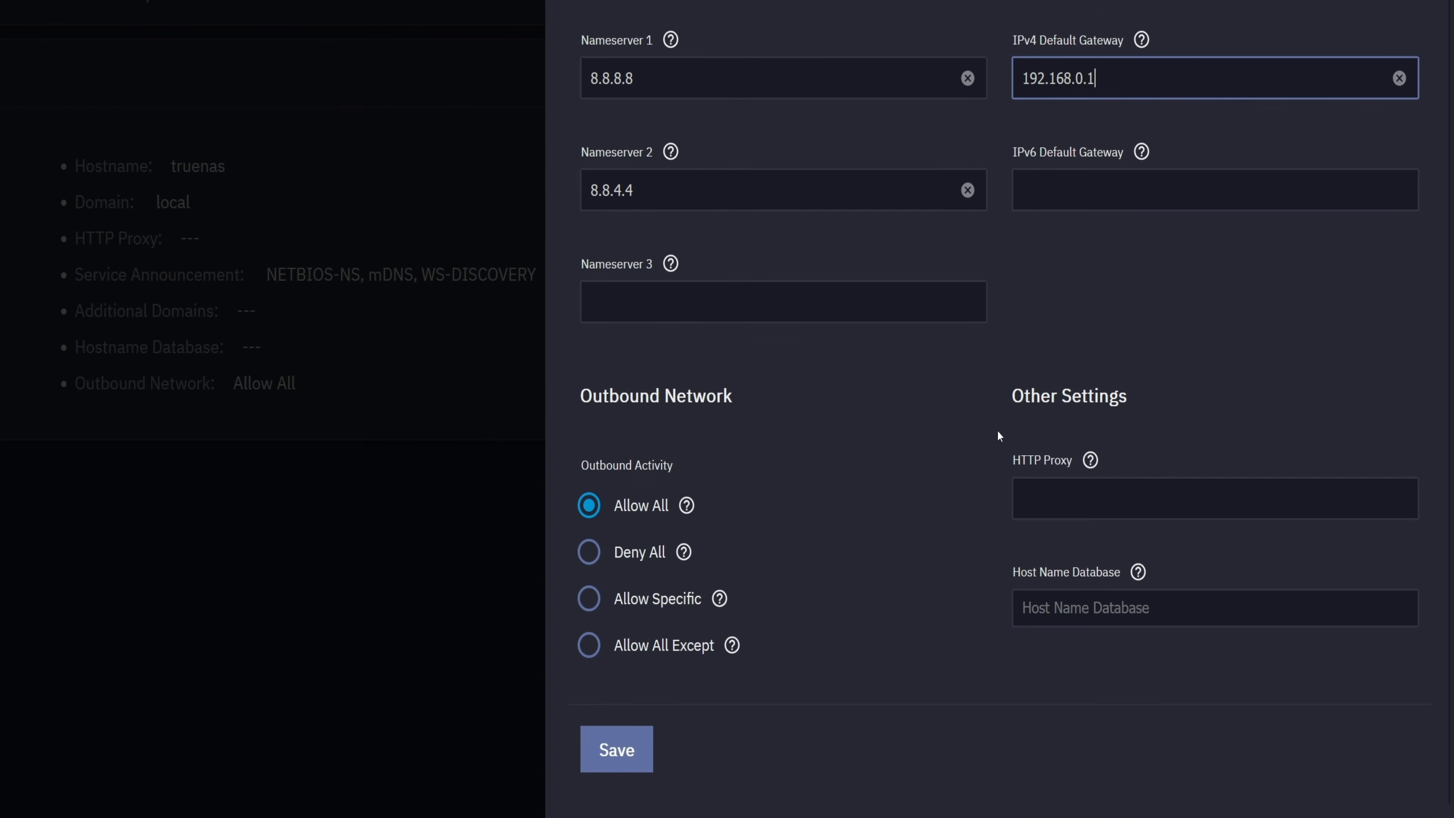
pyautogui.click(616, 749)
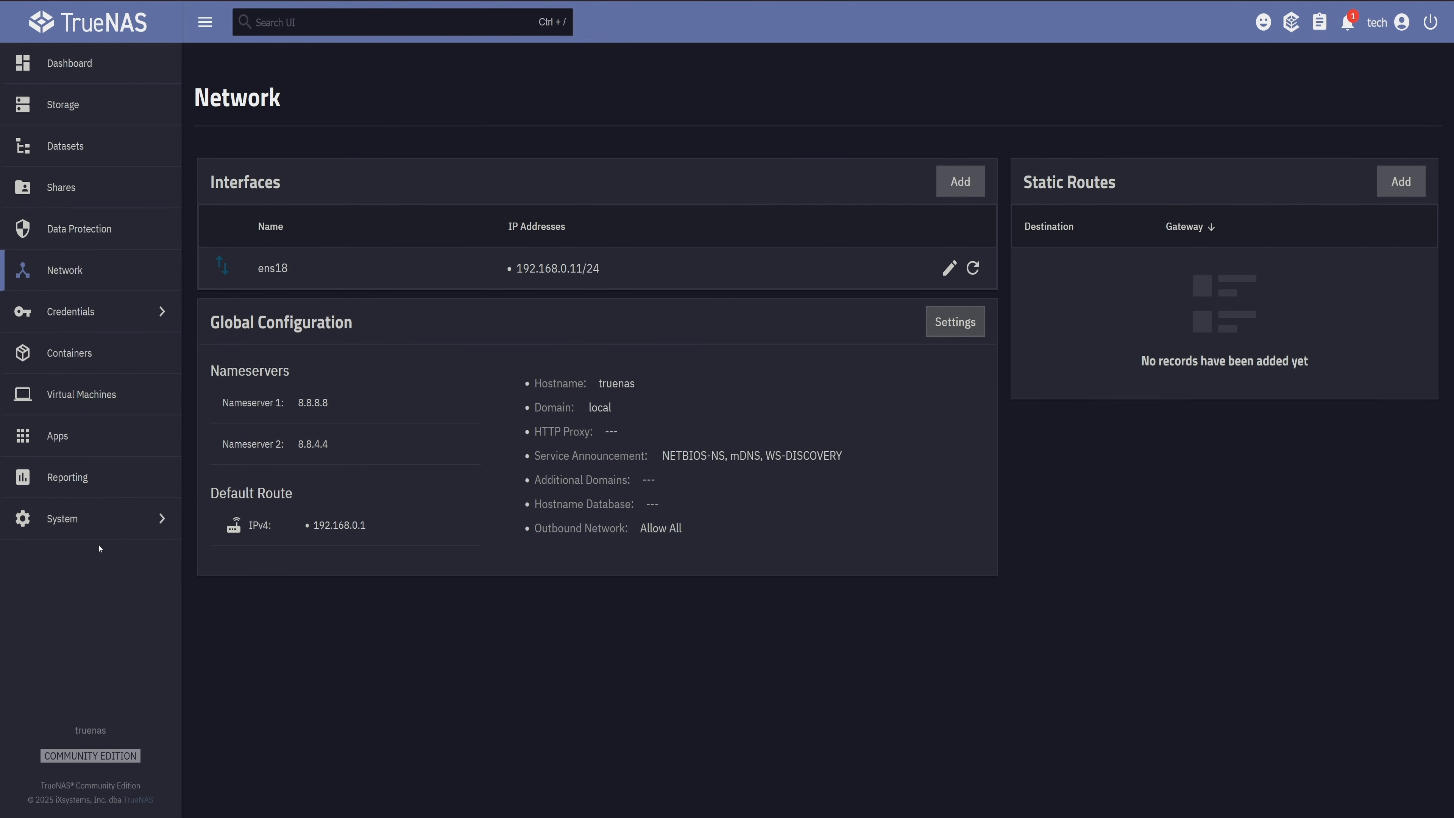
# Check again for system updates and refresh the catalog of available apps.
pyautogui.click(58, 527)
pyautogui.click(252, 82)
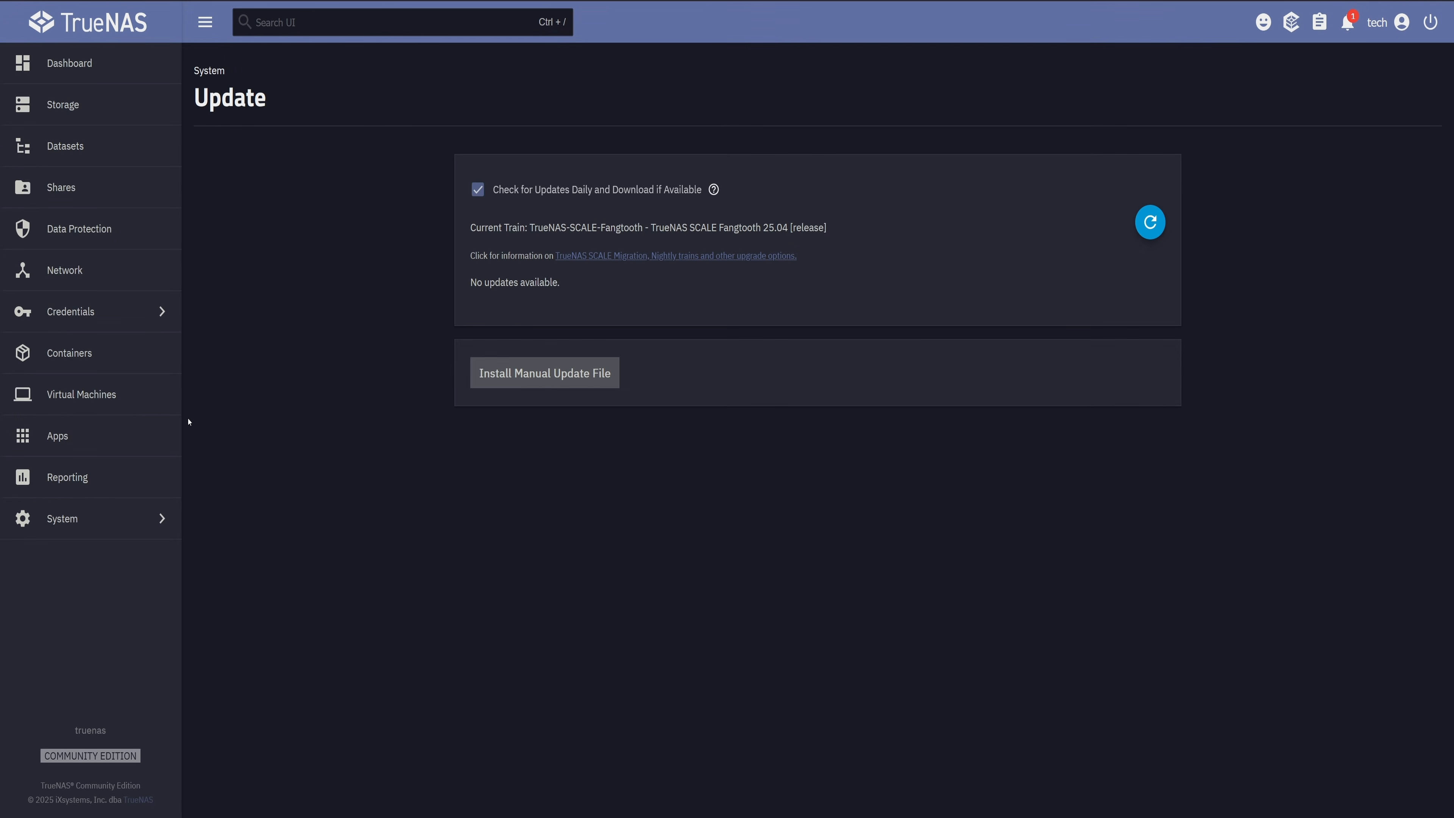
pyautogui.click(159, 435)
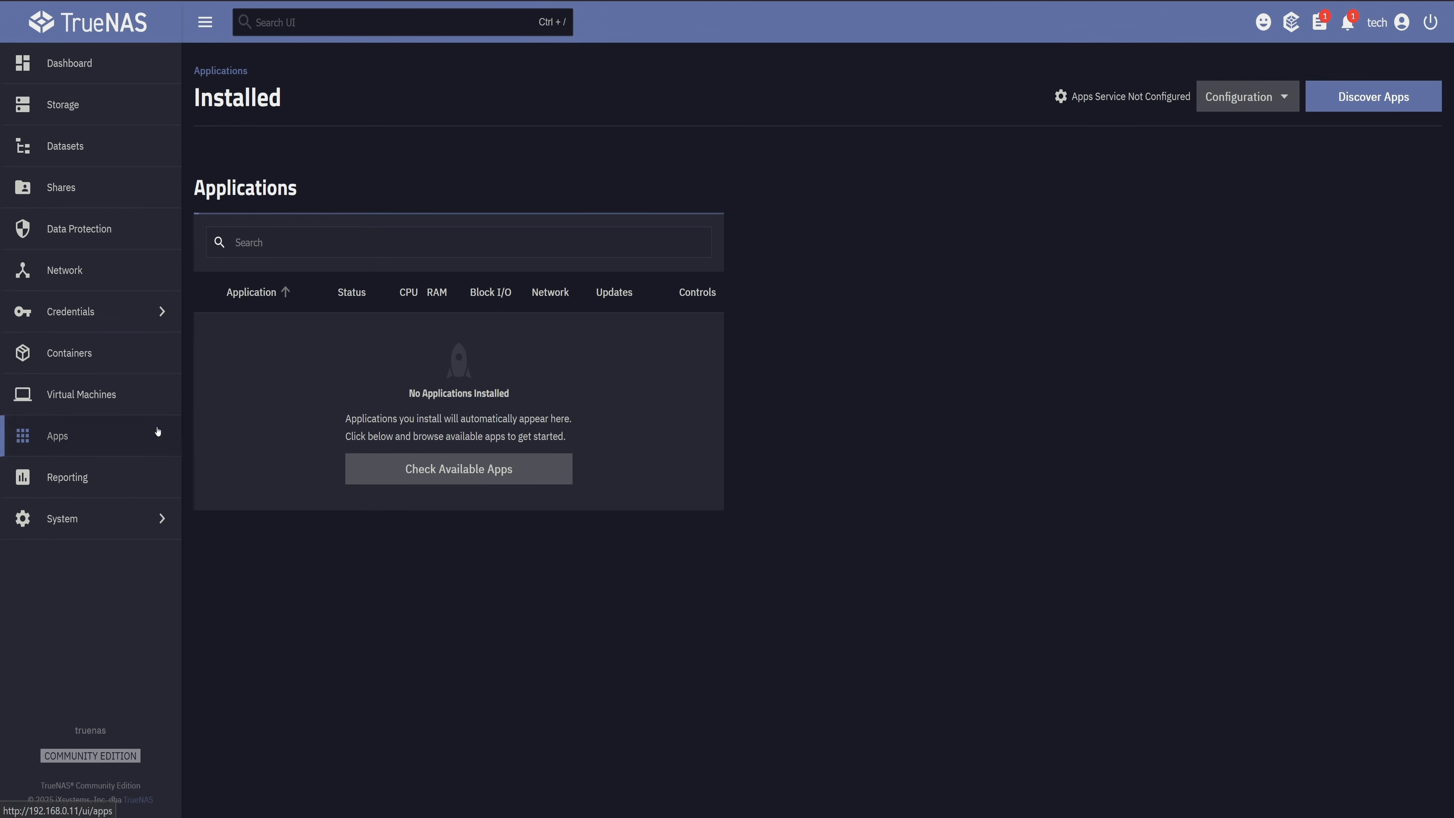
pyautogui.click(440, 469)
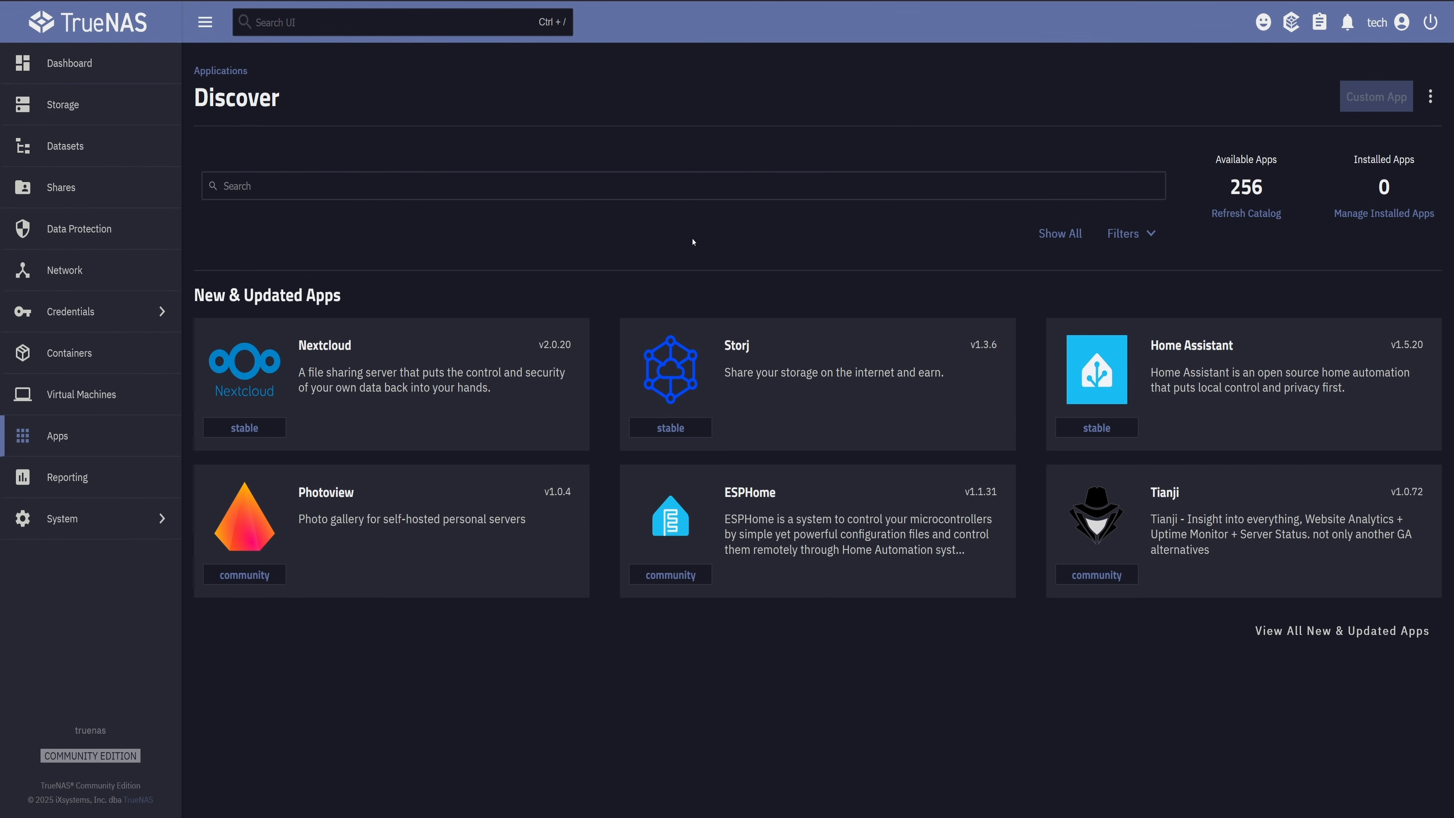
pyautogui.click(1242, 217)
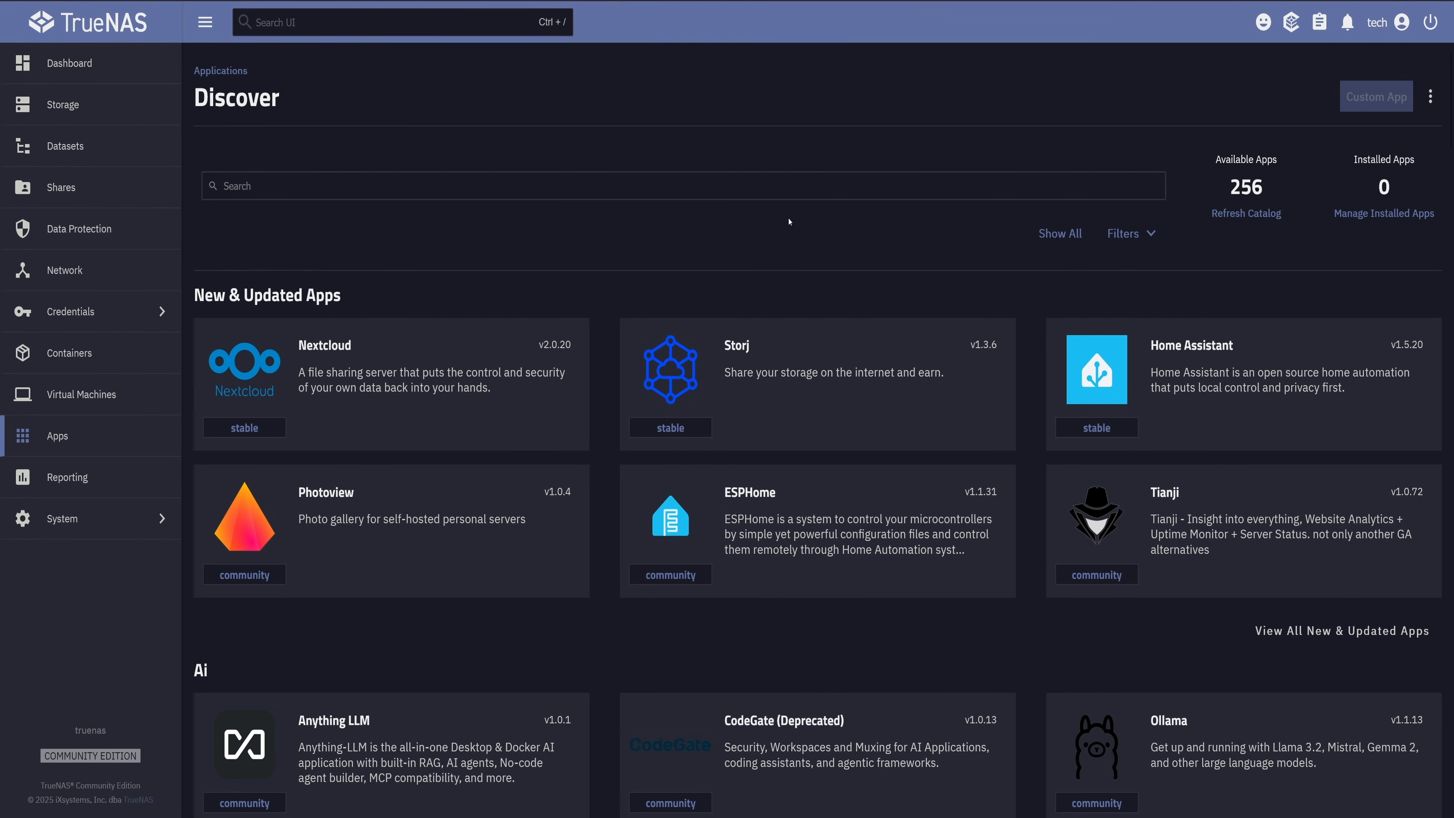
# View the HDD500 dataset's details and open the Portainer app page from the catalog's Management category.
pyautogui.click(112, 145)
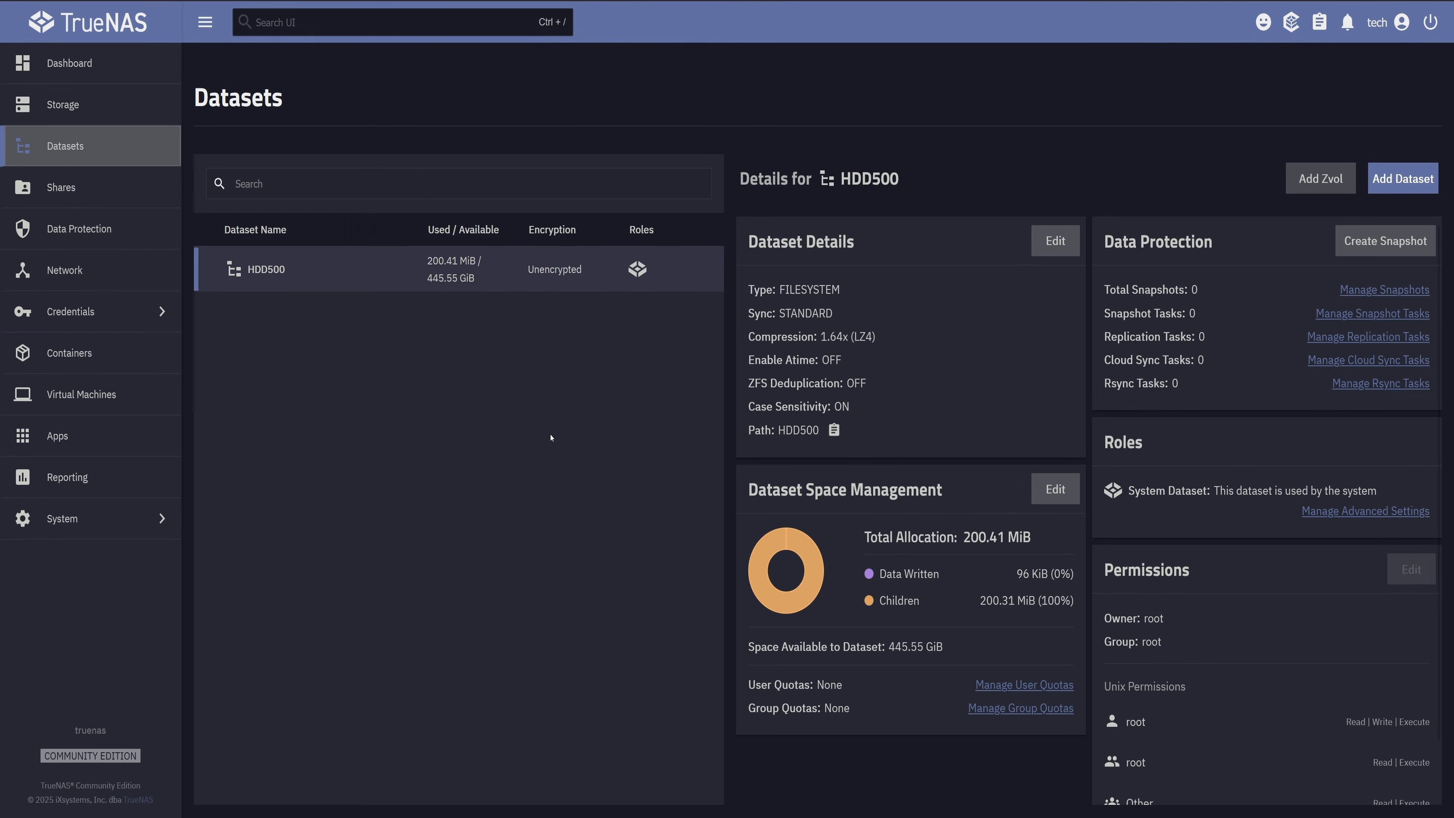
pyautogui.click(77, 437)
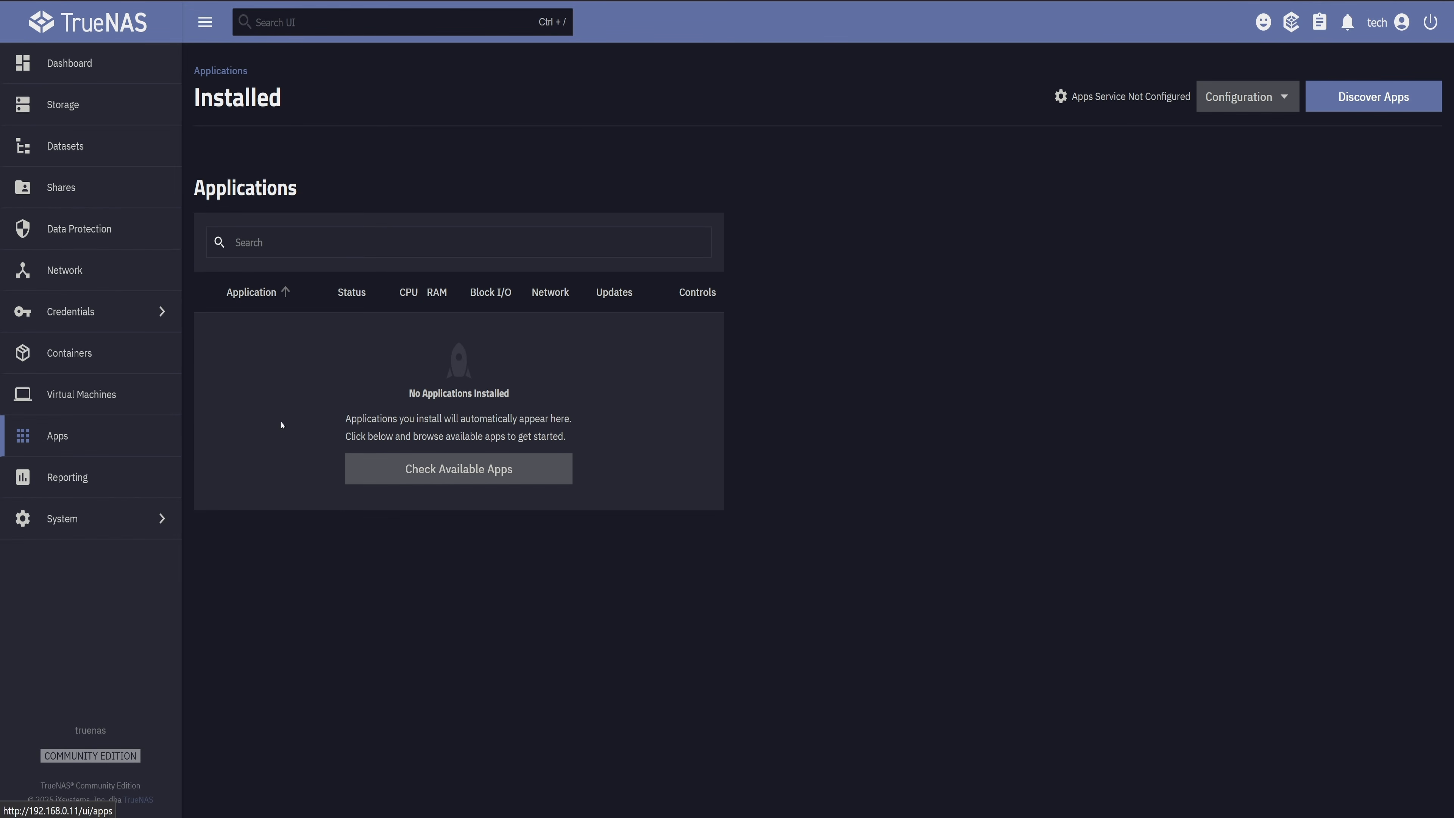
pyautogui.click(457, 470)
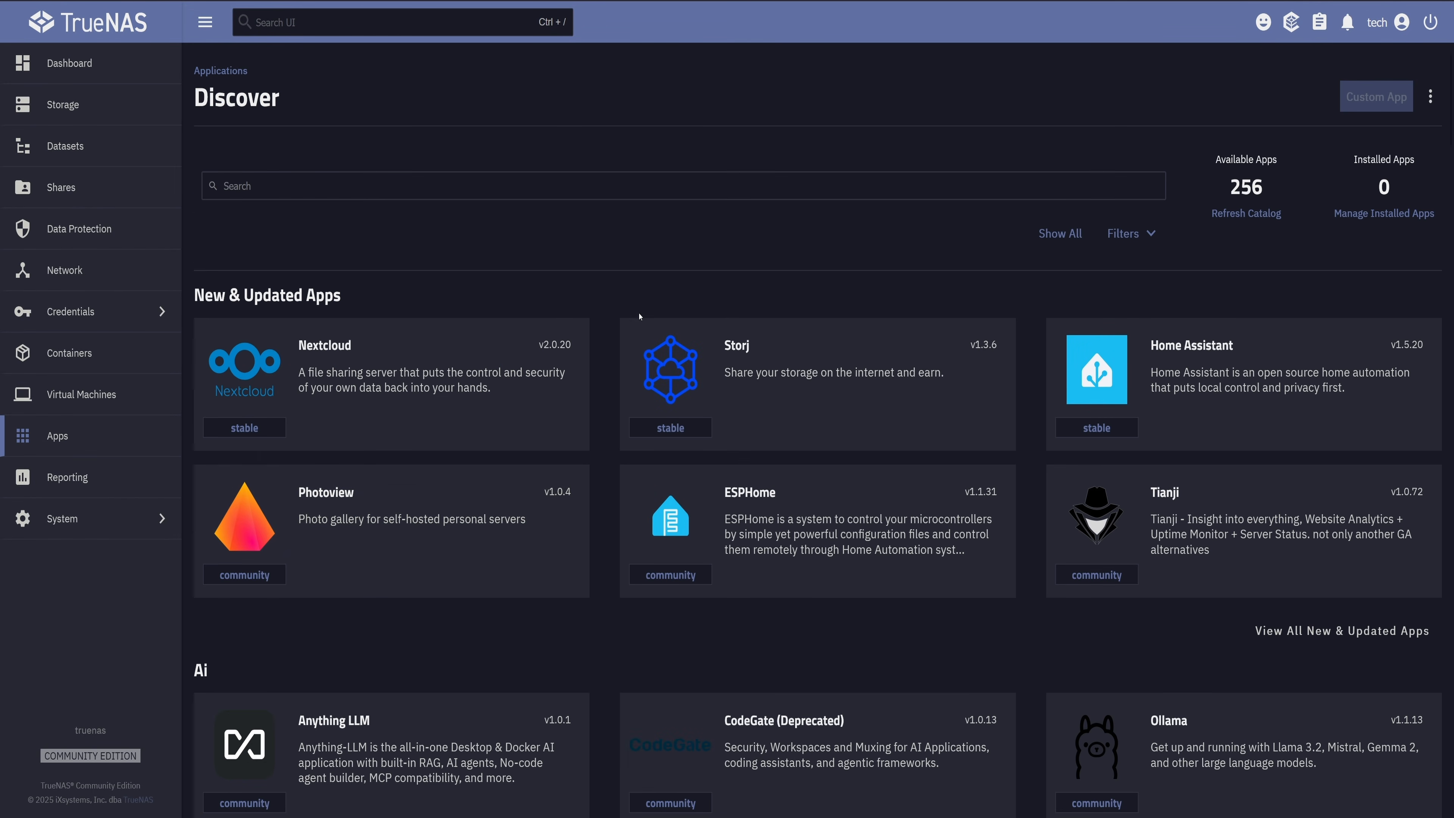
pyautogui.scroll(-12, 640, 316)
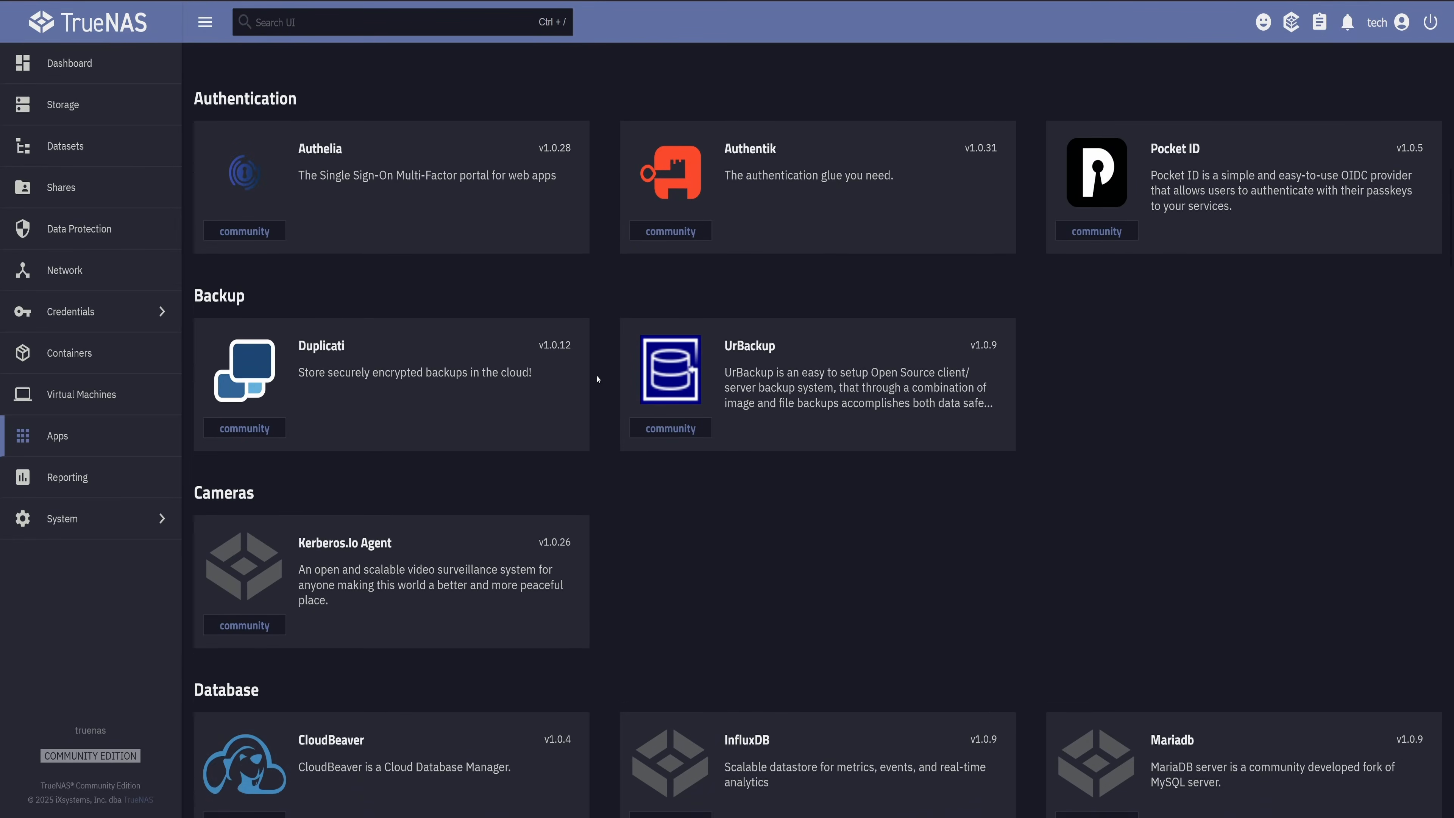
pyautogui.scroll(-20, 597, 379)
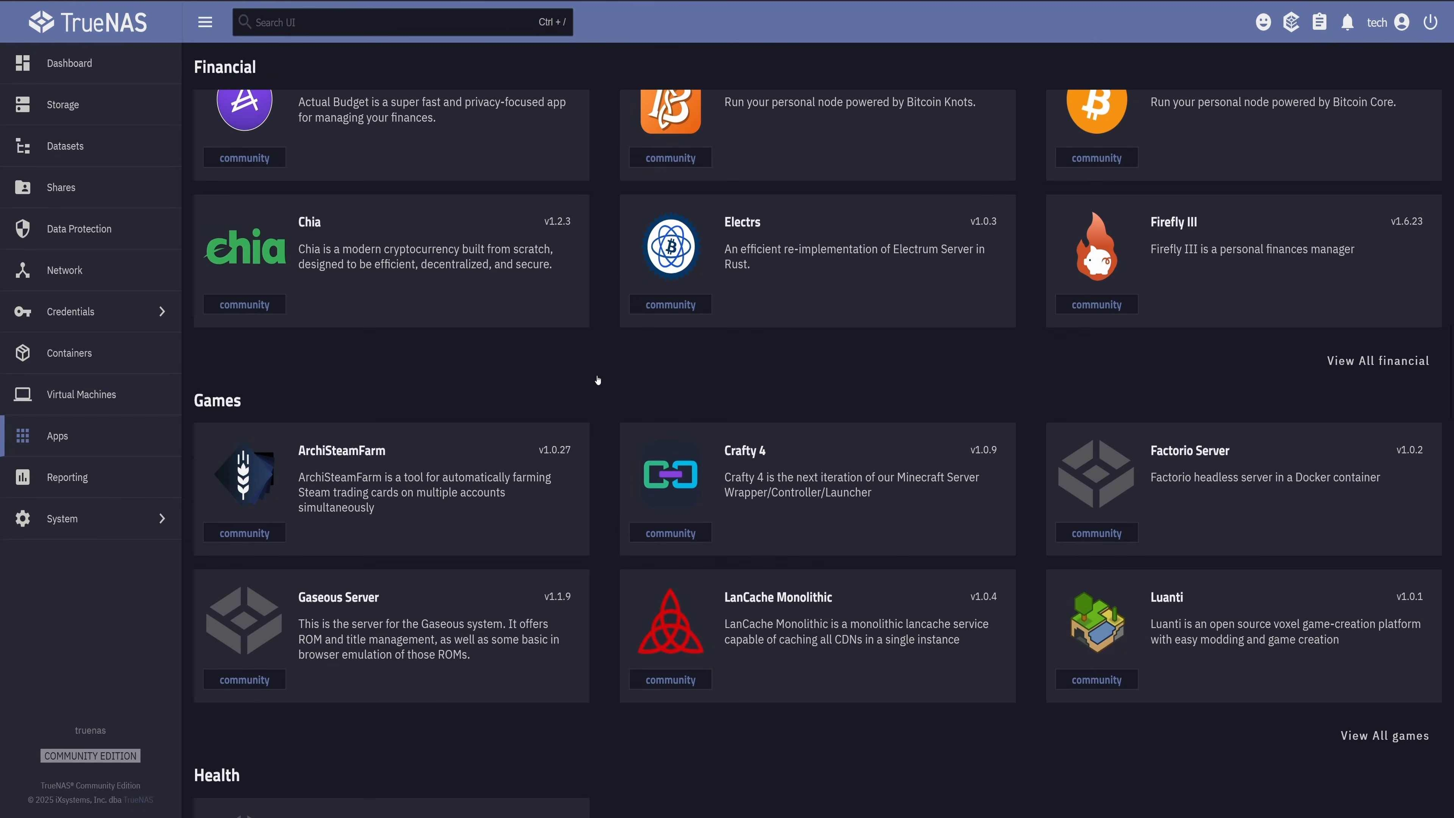
pyautogui.scroll(-15, 597, 379)
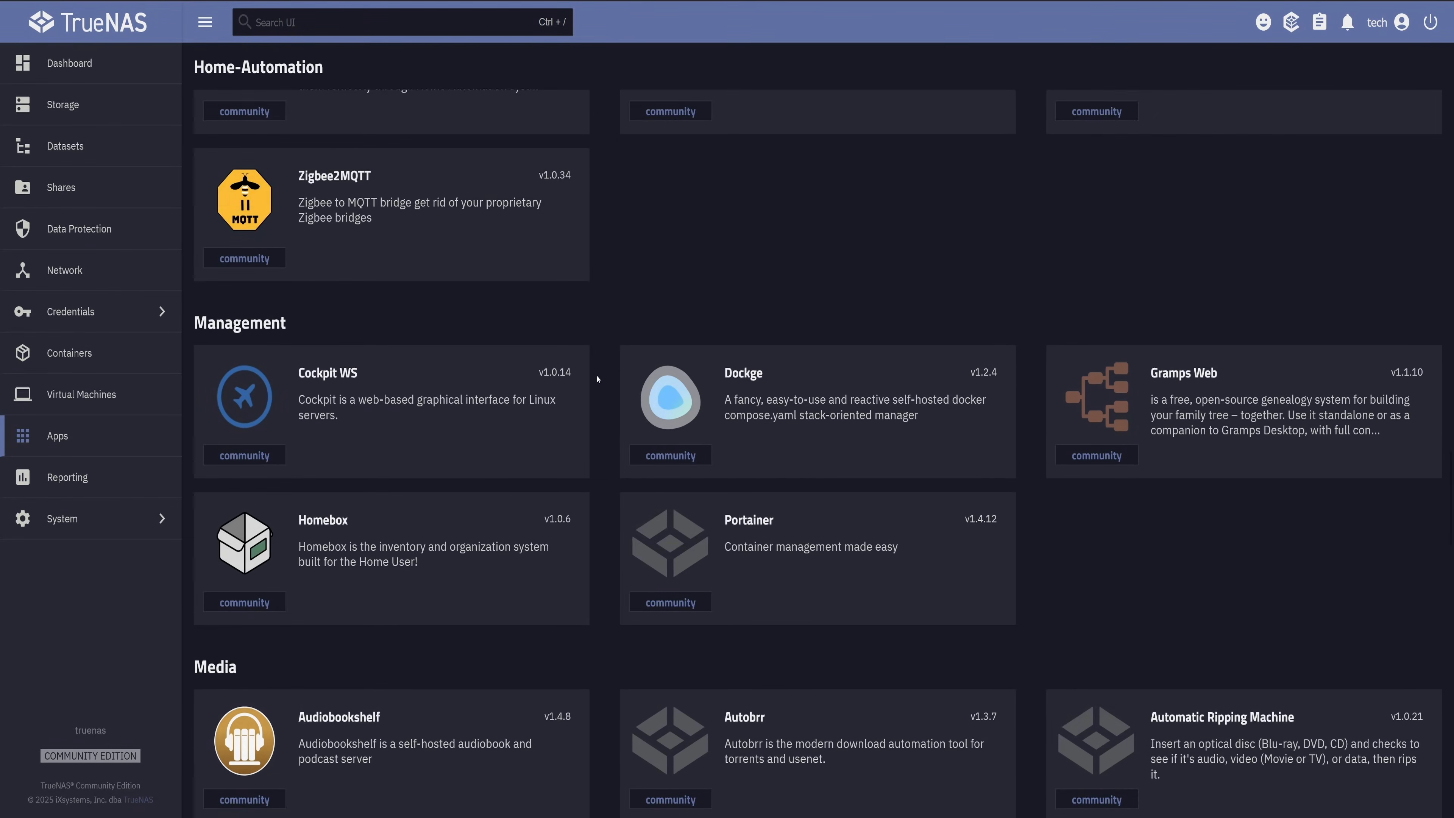
pyautogui.scroll(-3, 597, 379)
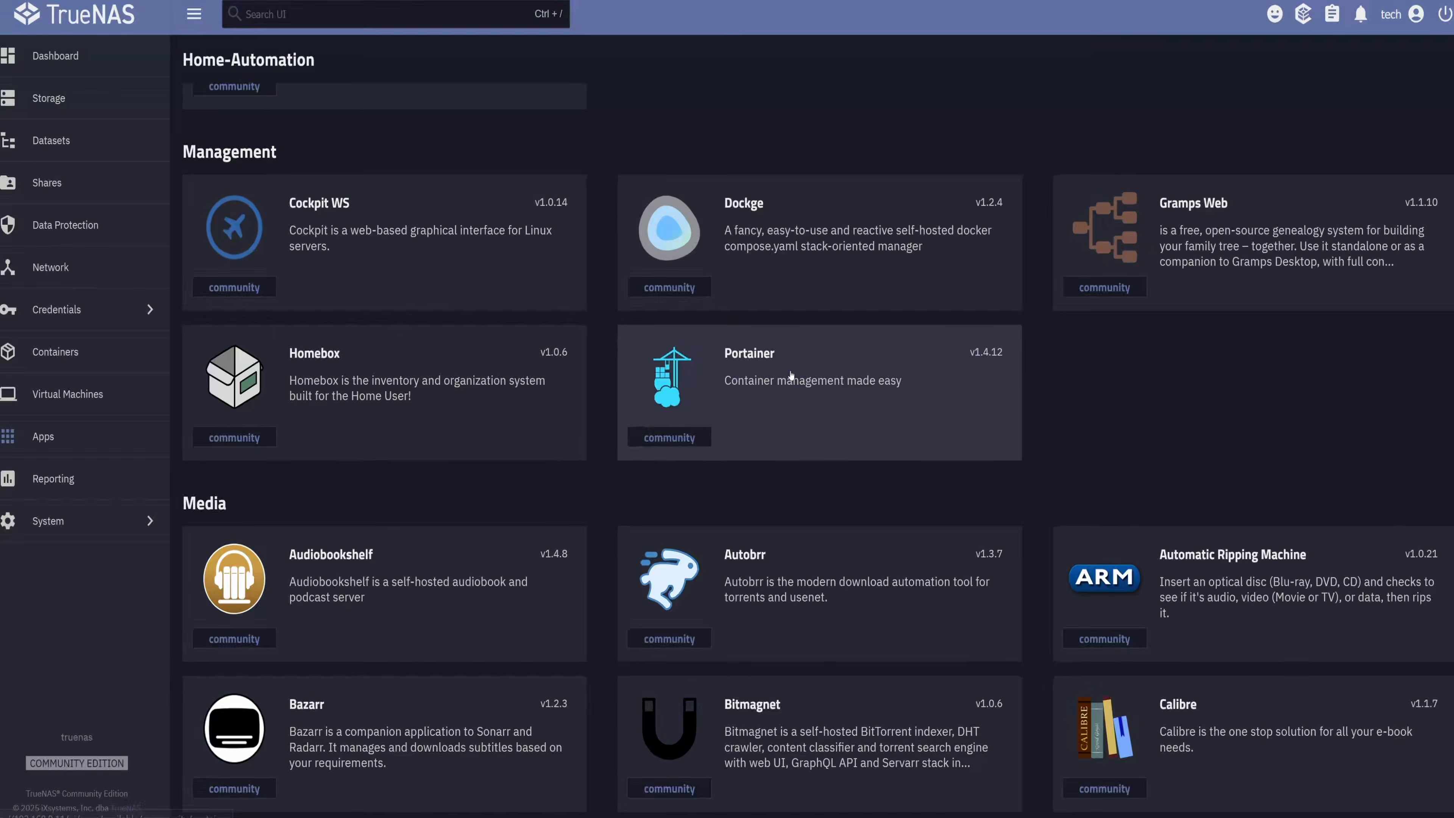
pyautogui.click(820, 359)
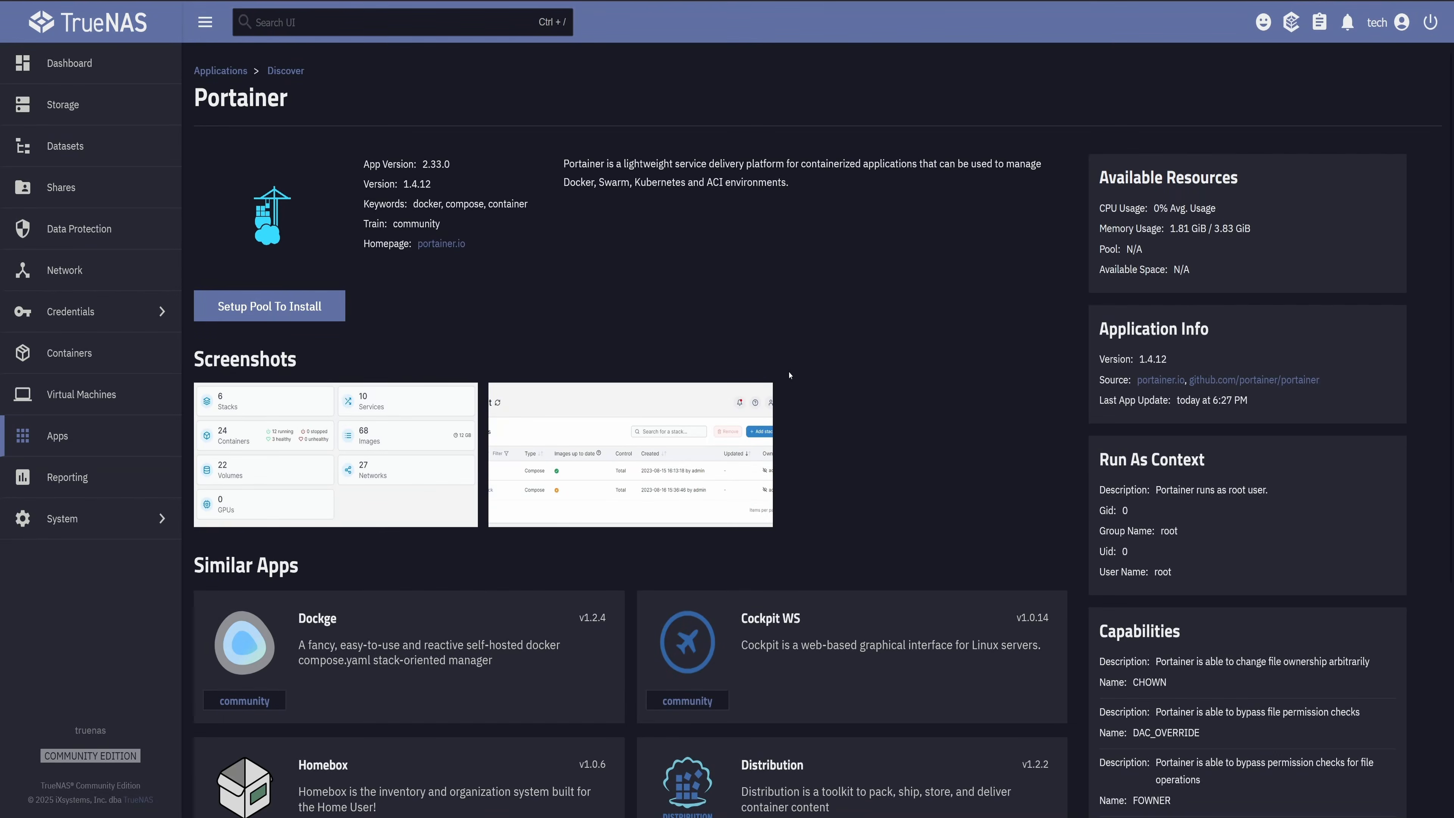
# Set HDD500 as the pool for apps and agree to the third-party application warning to begin installing Portainer.
pyautogui.click(242, 309)
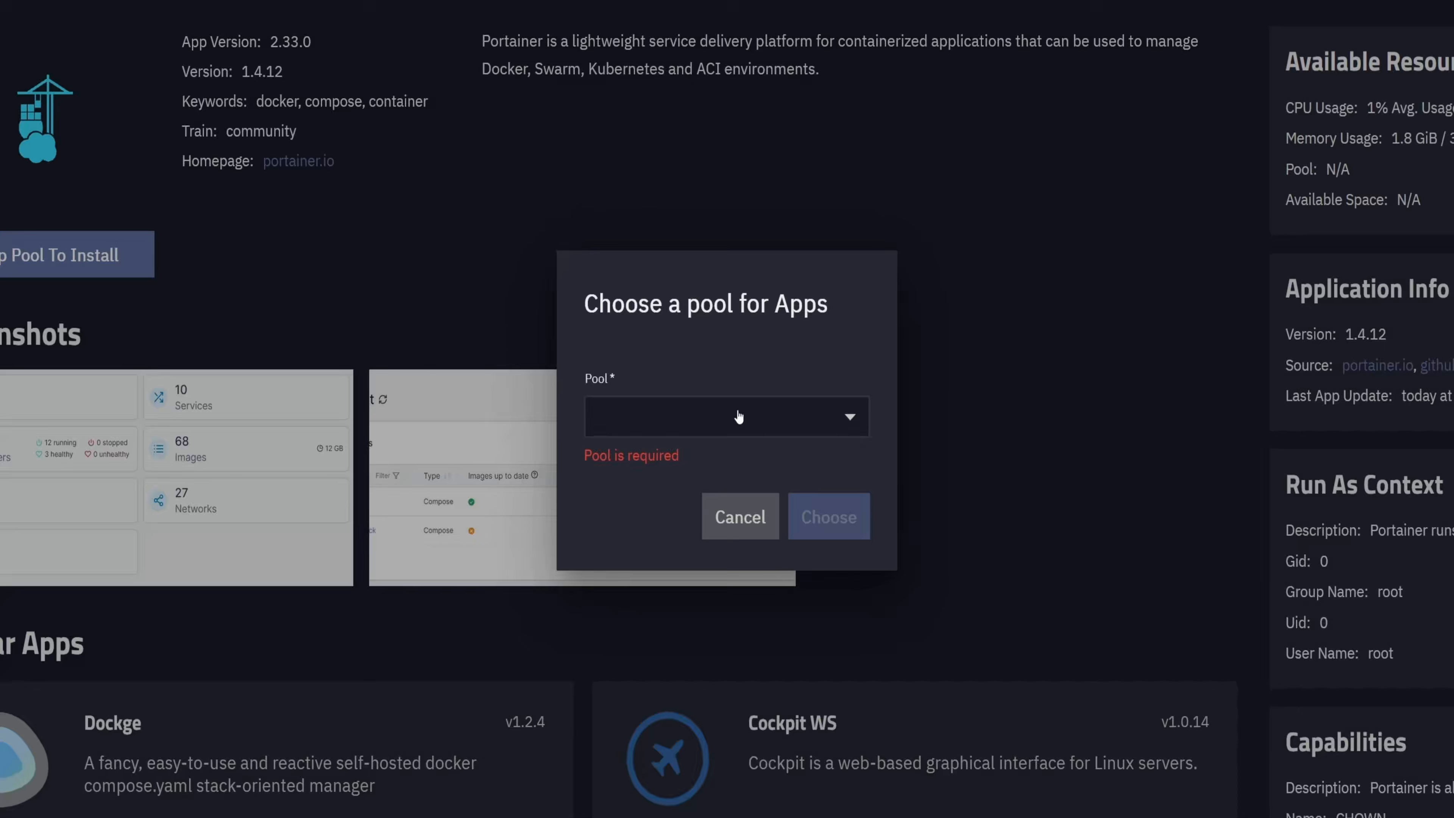
pyautogui.click(732, 421)
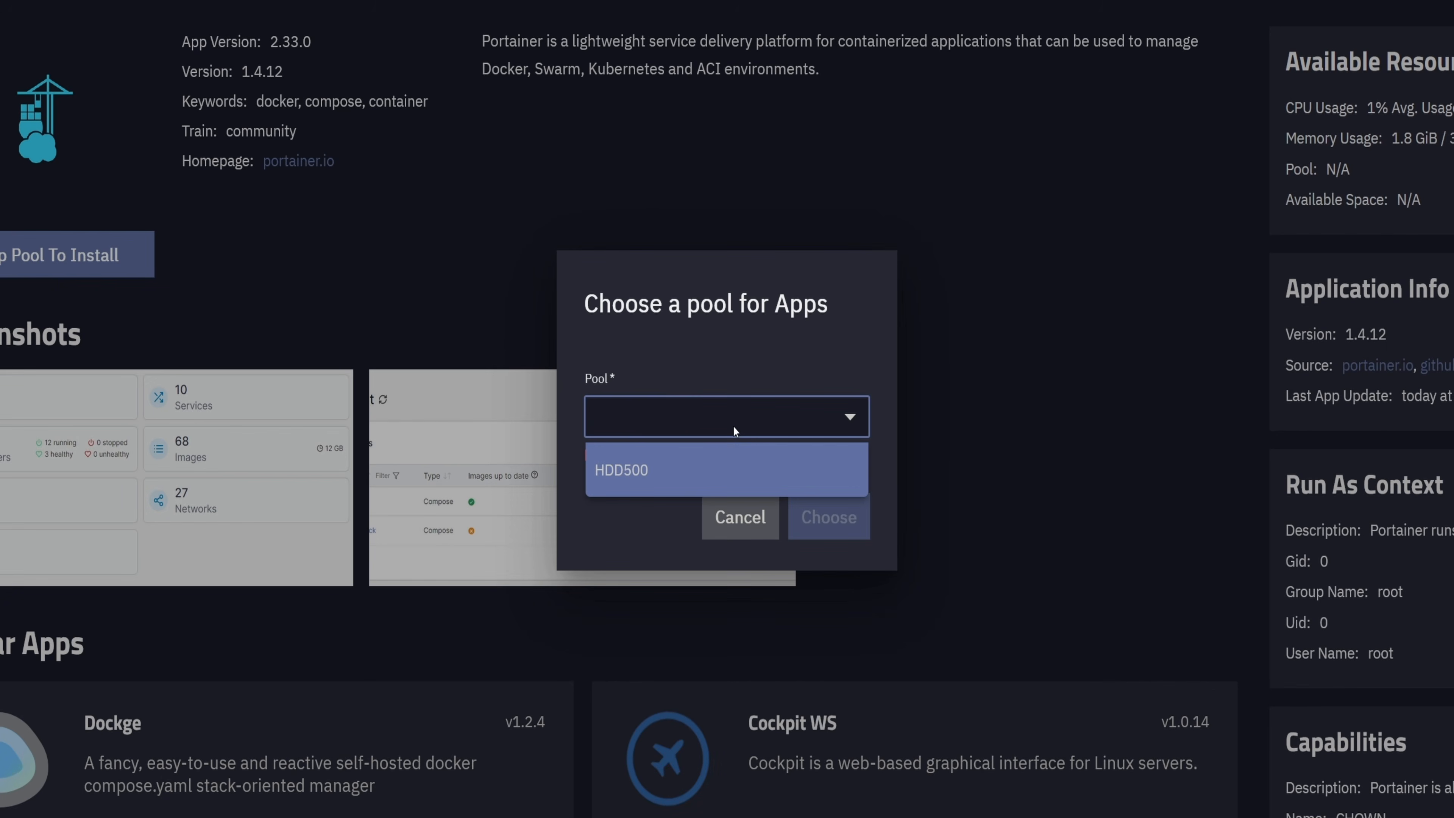
pyautogui.click(621, 469)
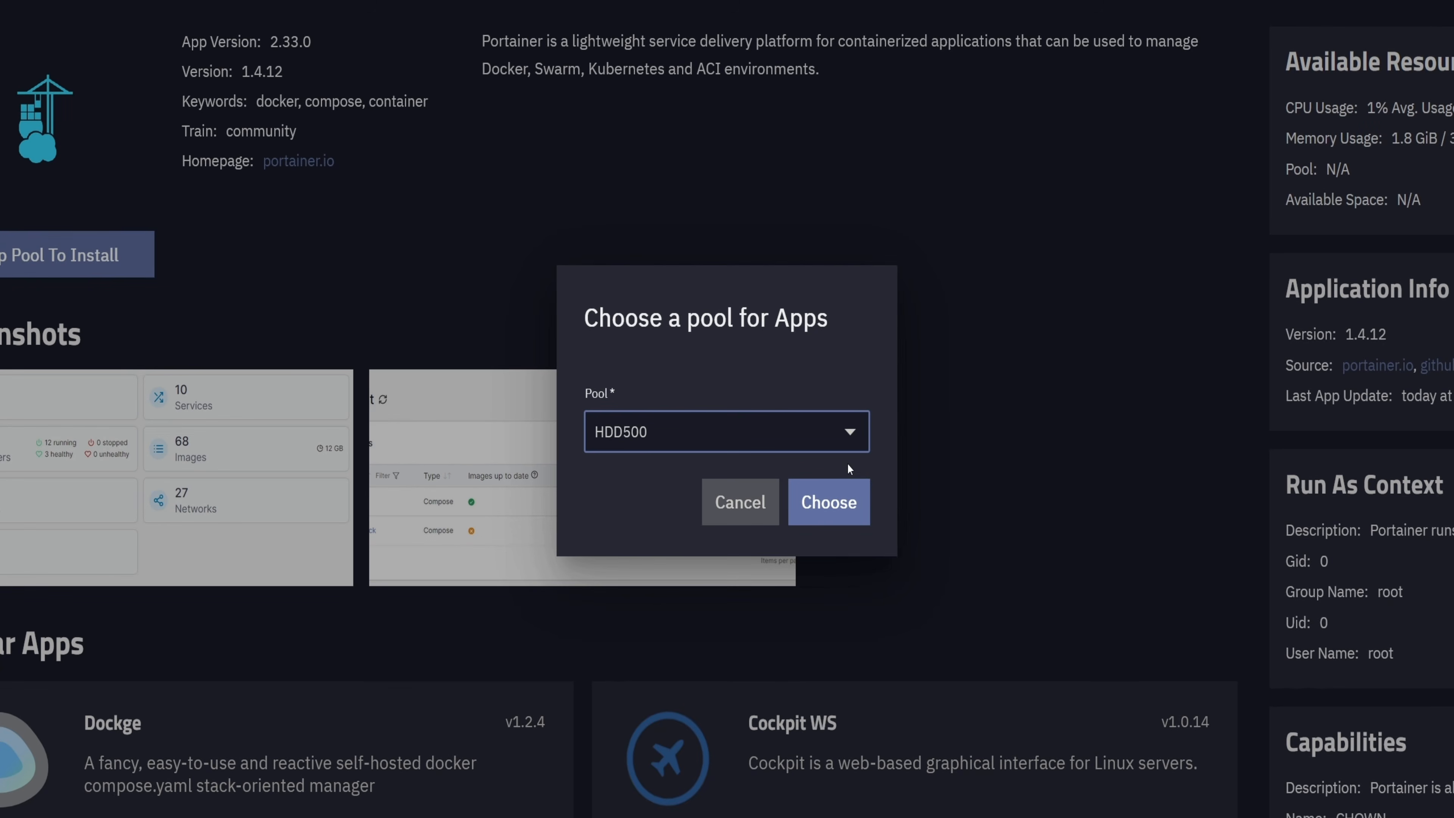
pyautogui.click(851, 503)
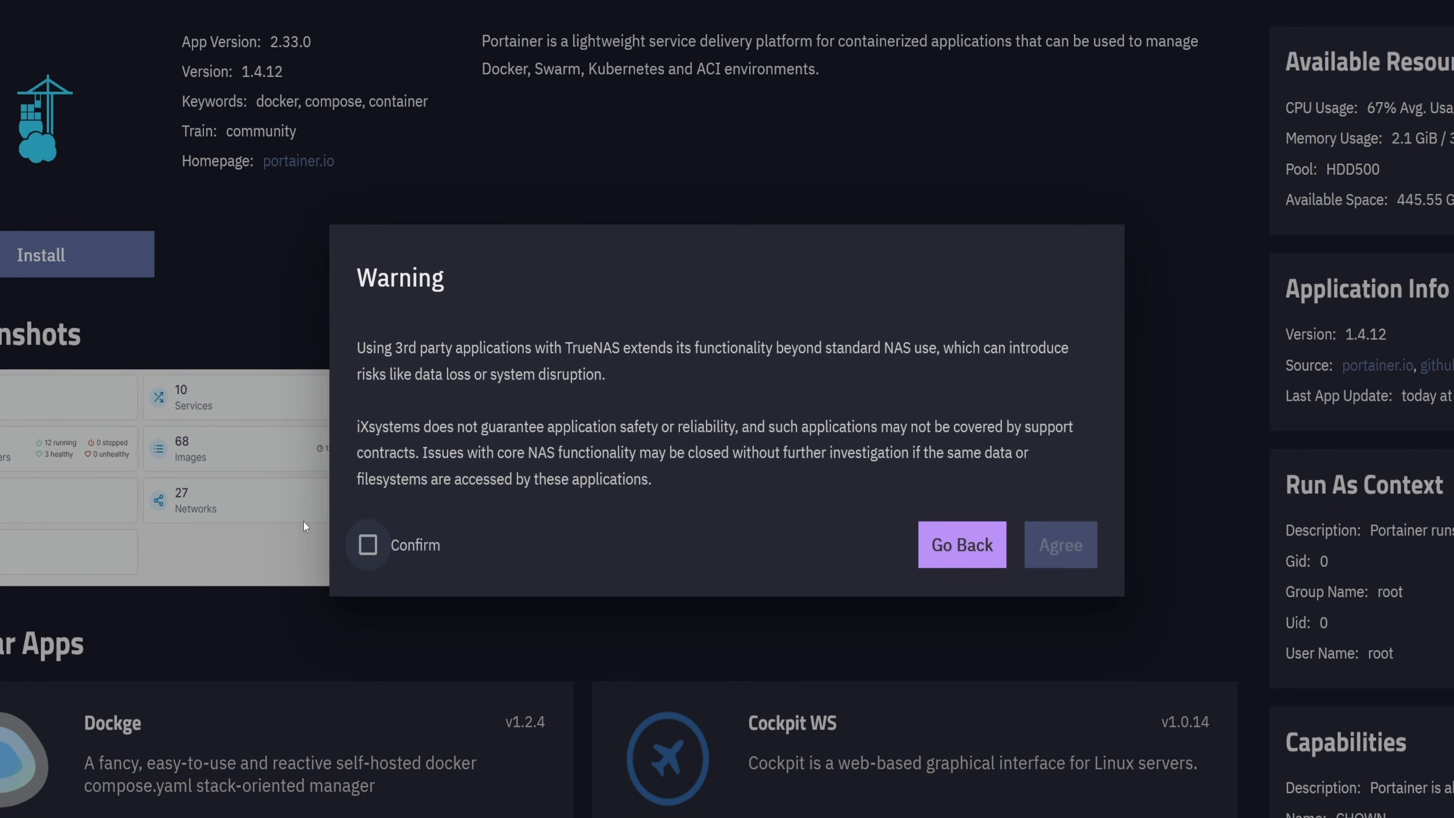
pyautogui.click(367, 545)
pyautogui.click(1054, 541)
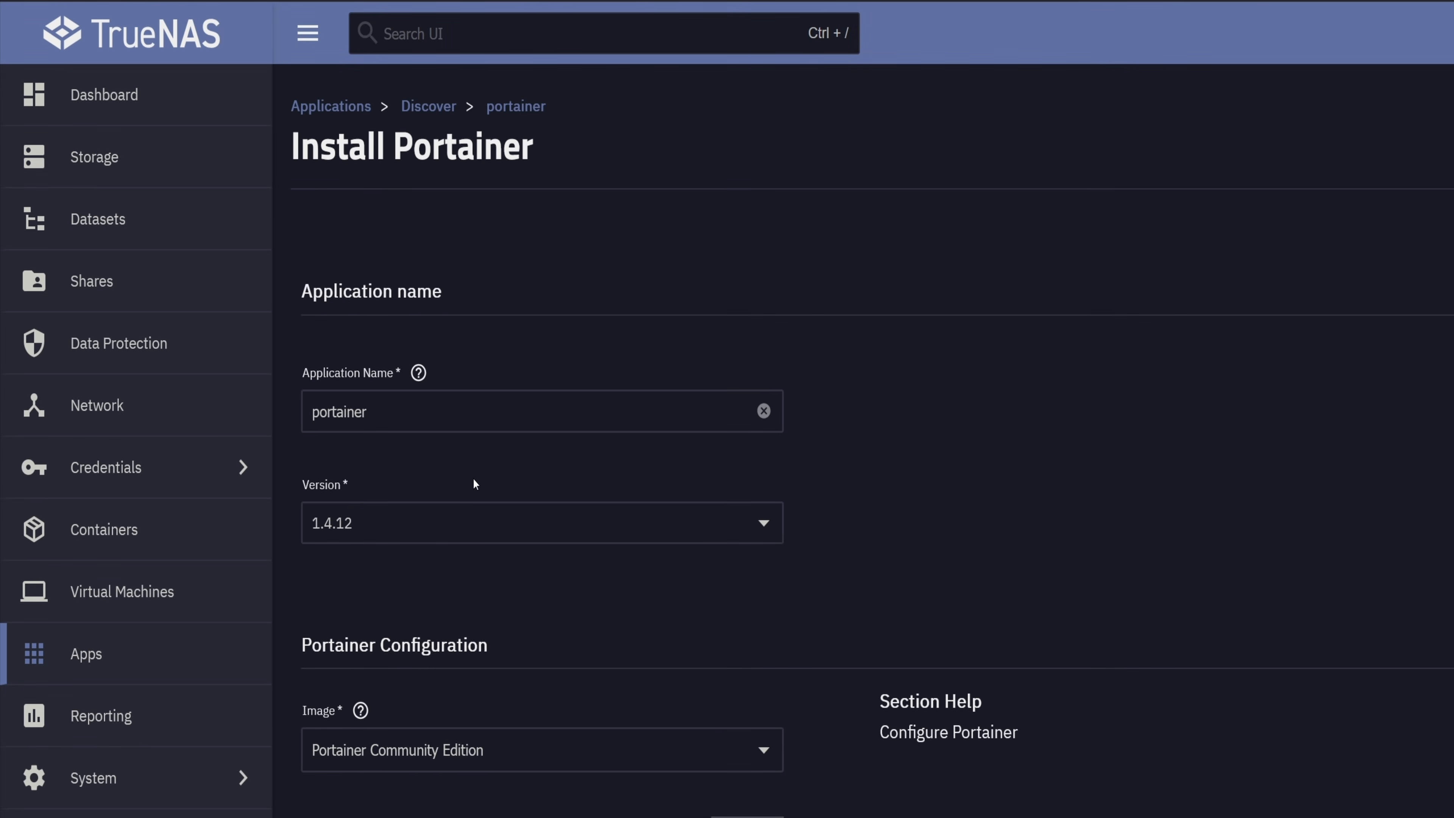
# Review the available versions, image editions and network port settings in the Portainer install form.
pyautogui.click(443, 509)
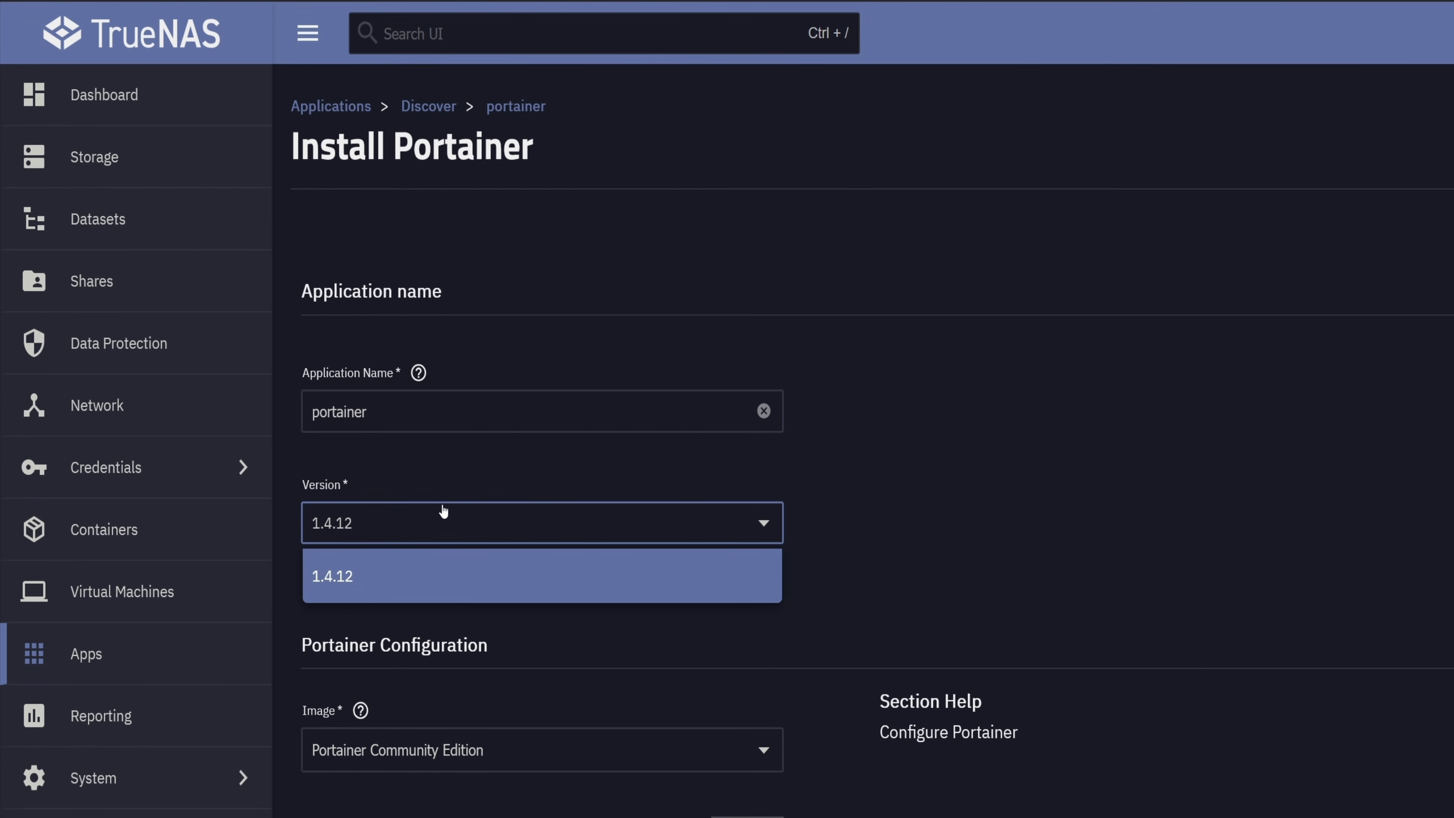
pyautogui.click(441, 504)
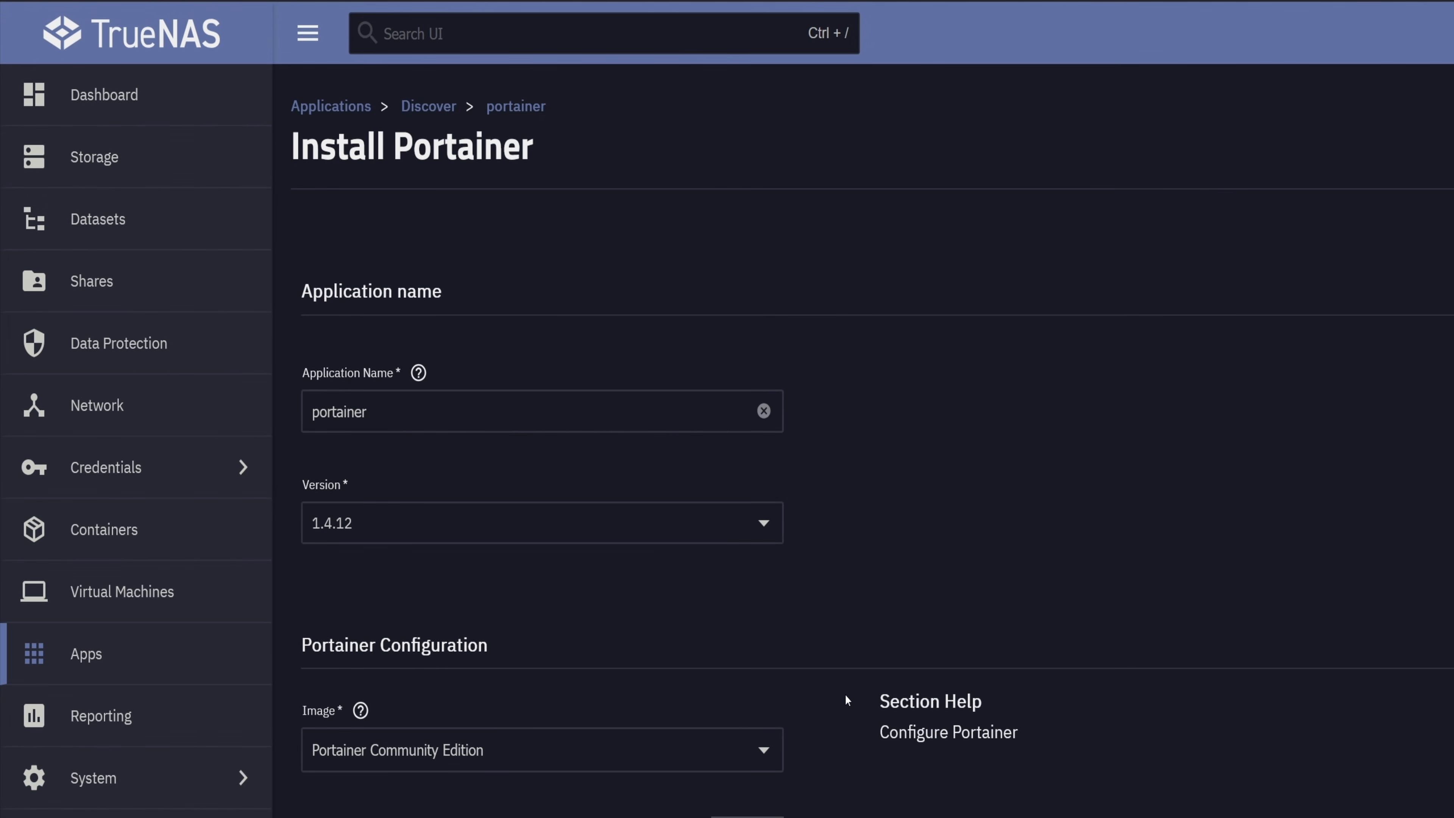
pyautogui.scroll(-4, 844, 696)
pyautogui.click(634, 511)
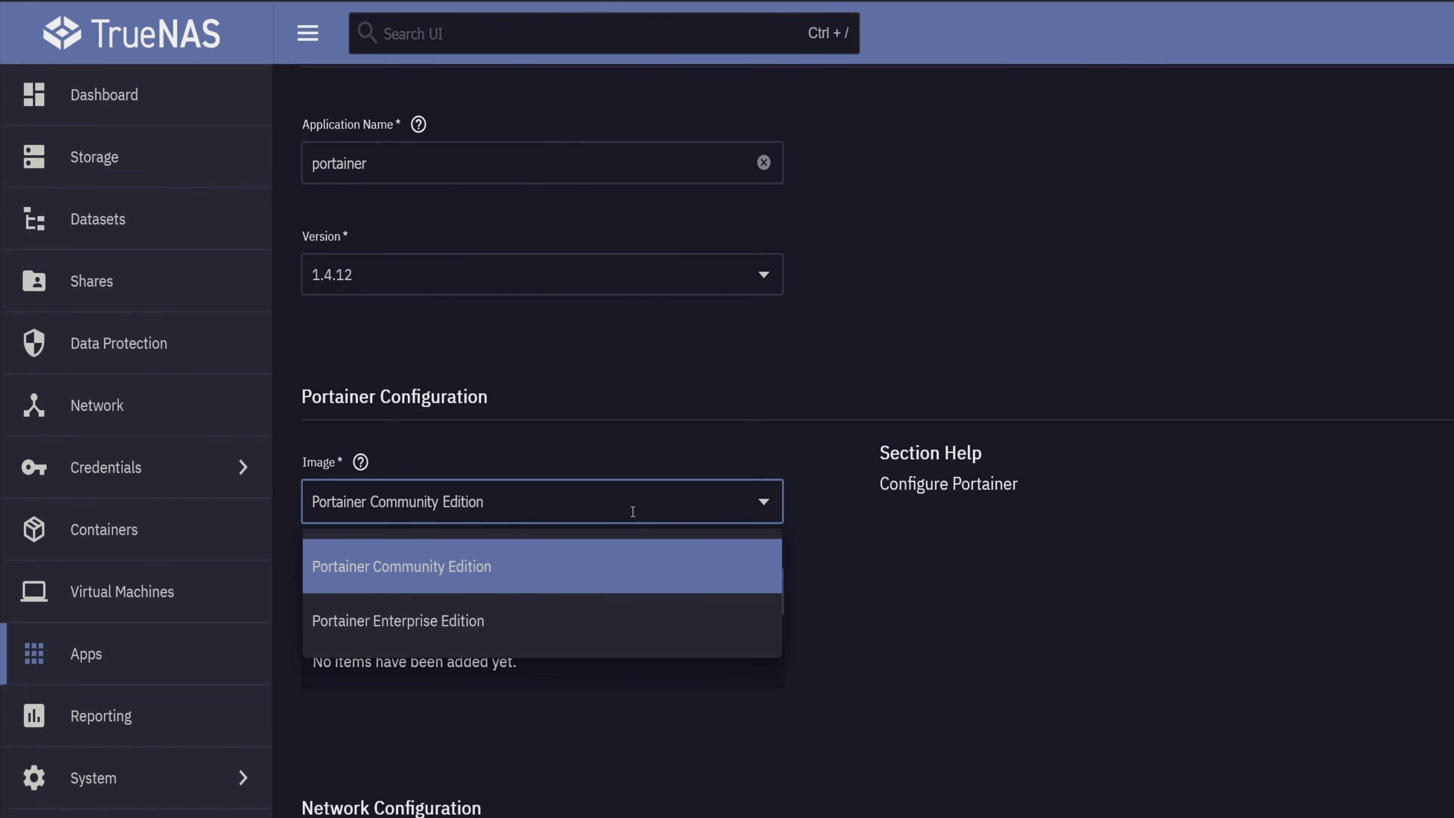
pyautogui.click(919, 564)
pyautogui.scroll(-4, 845, 776)
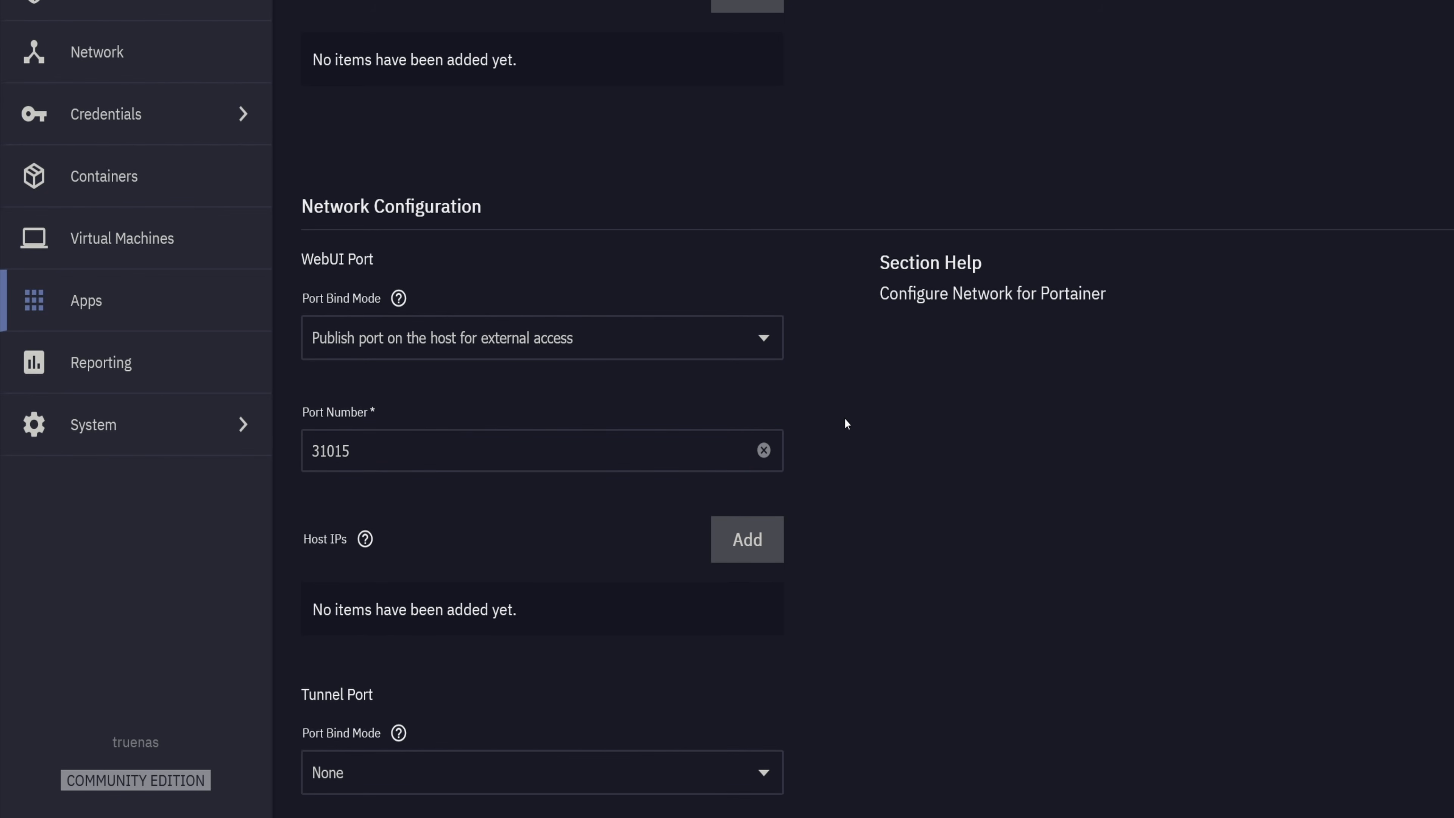
pyautogui.scroll(-4, 845, 419)
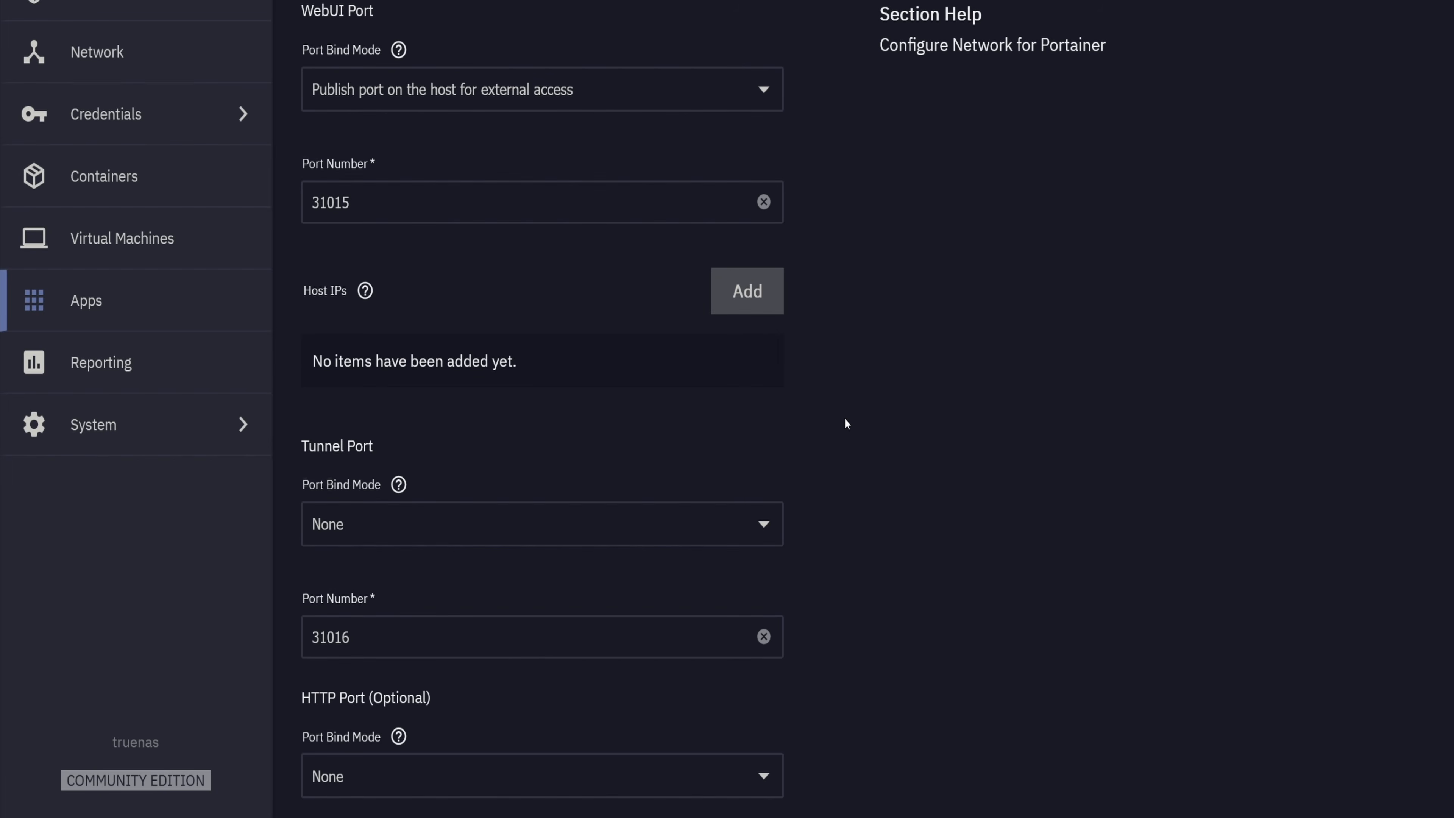
pyautogui.scroll(-4, 845, 419)
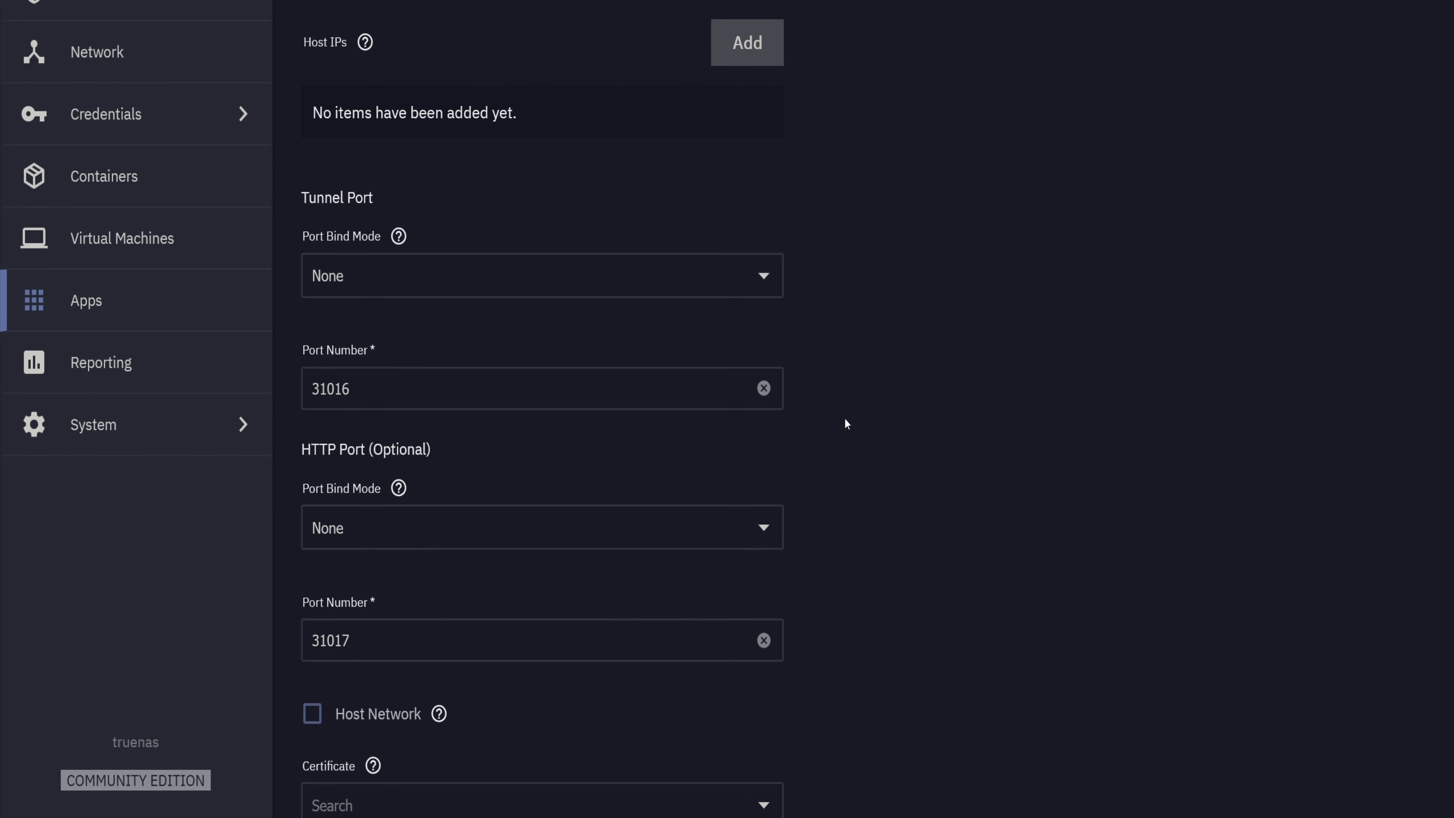
pyautogui.scroll(-4, 846, 422)
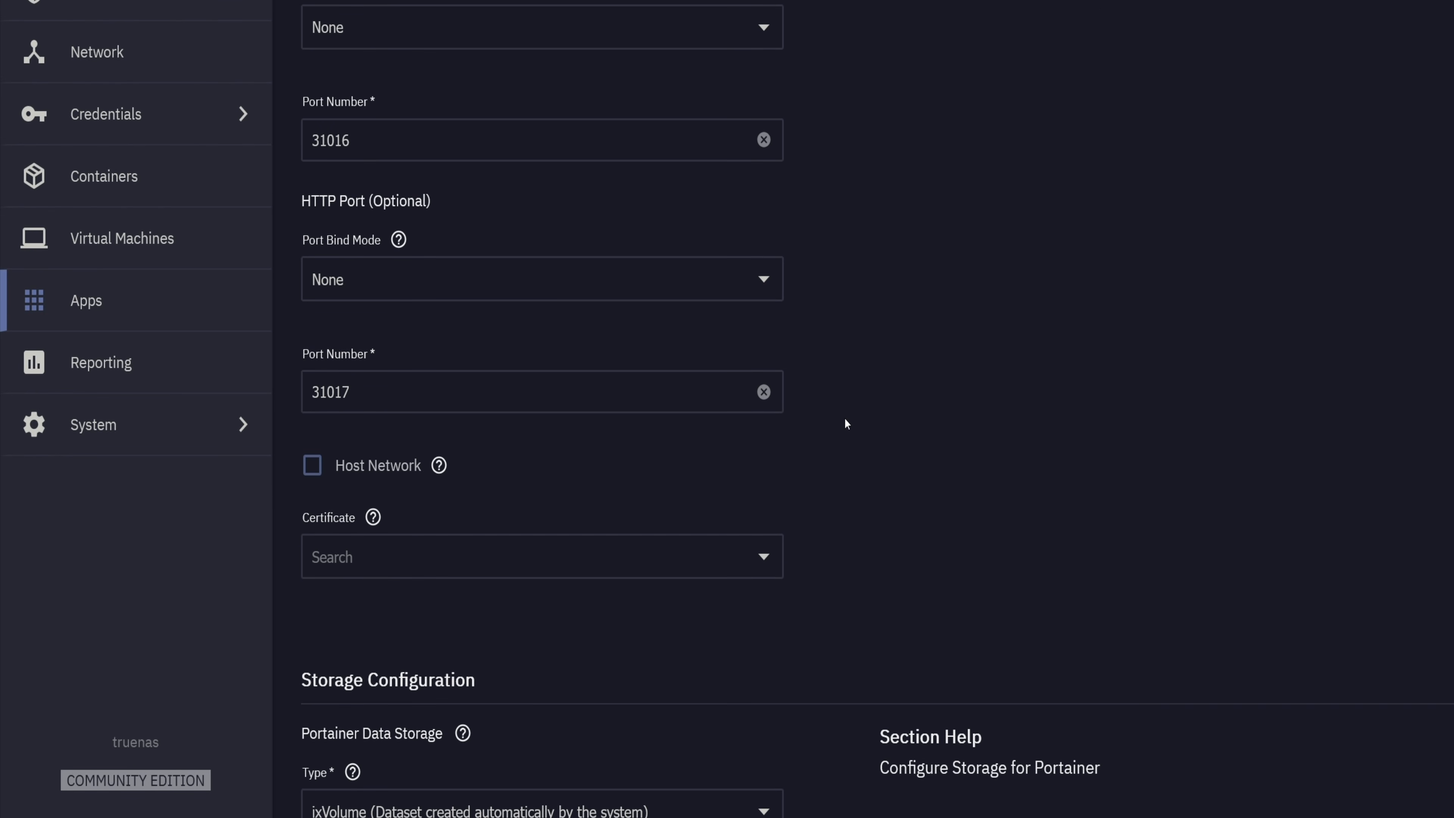
pyautogui.scroll(-6, 845, 422)
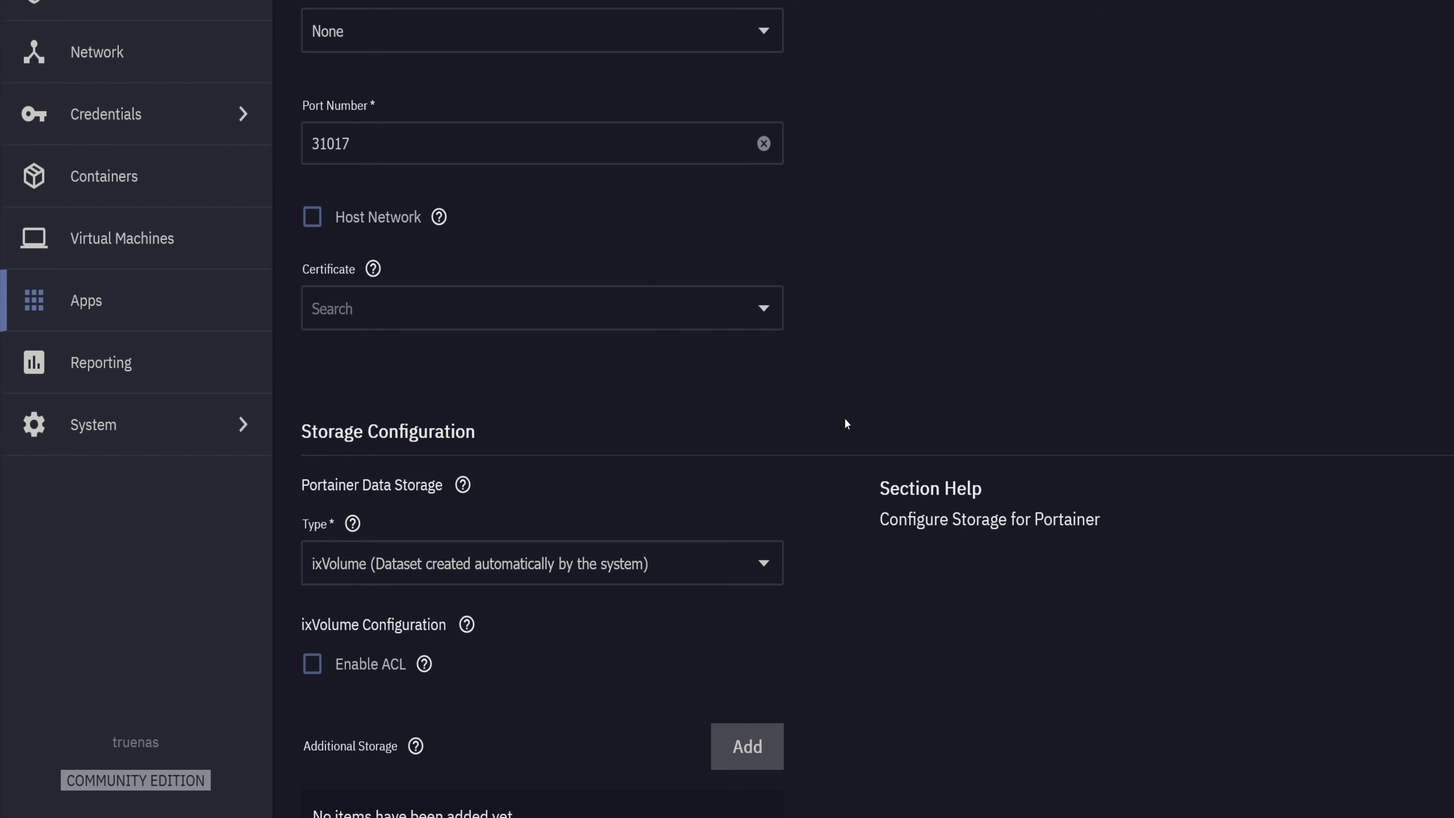
pyautogui.scroll(-4, 844, 419)
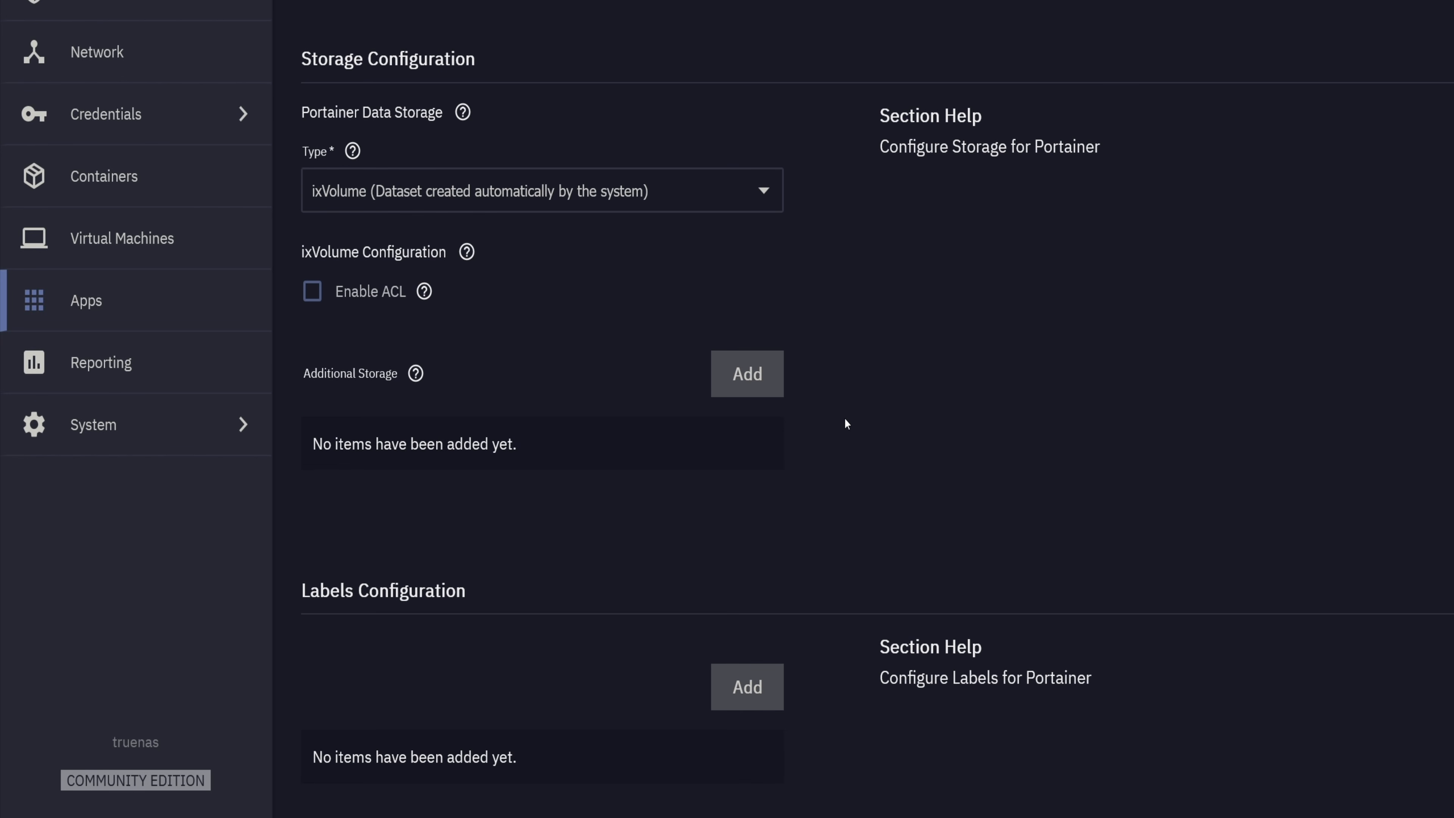
# Keep the ixVolume data storage and the default label and resource settings, and install Portainer.
pyautogui.click(710, 207)
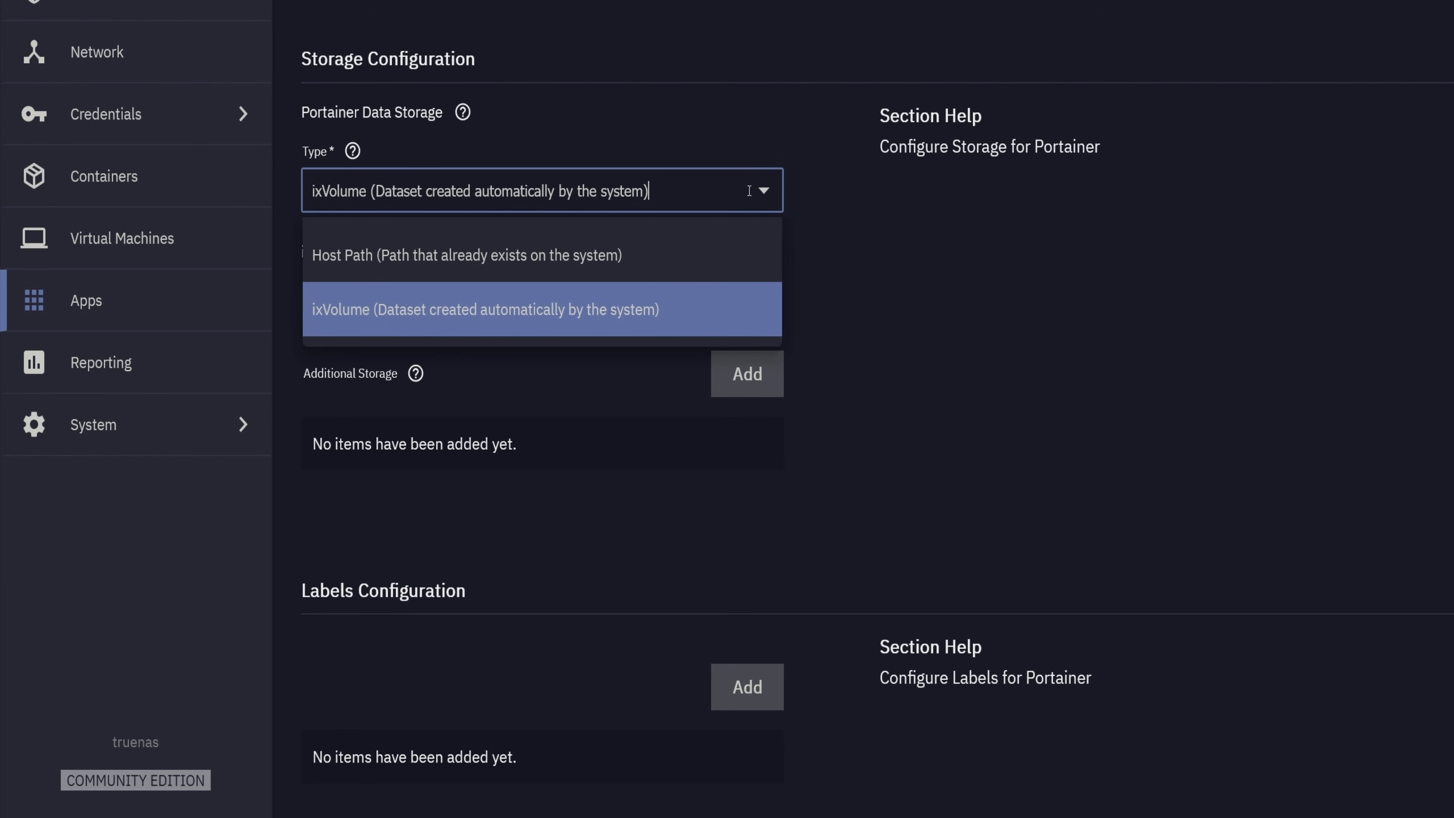
pyautogui.click(909, 295)
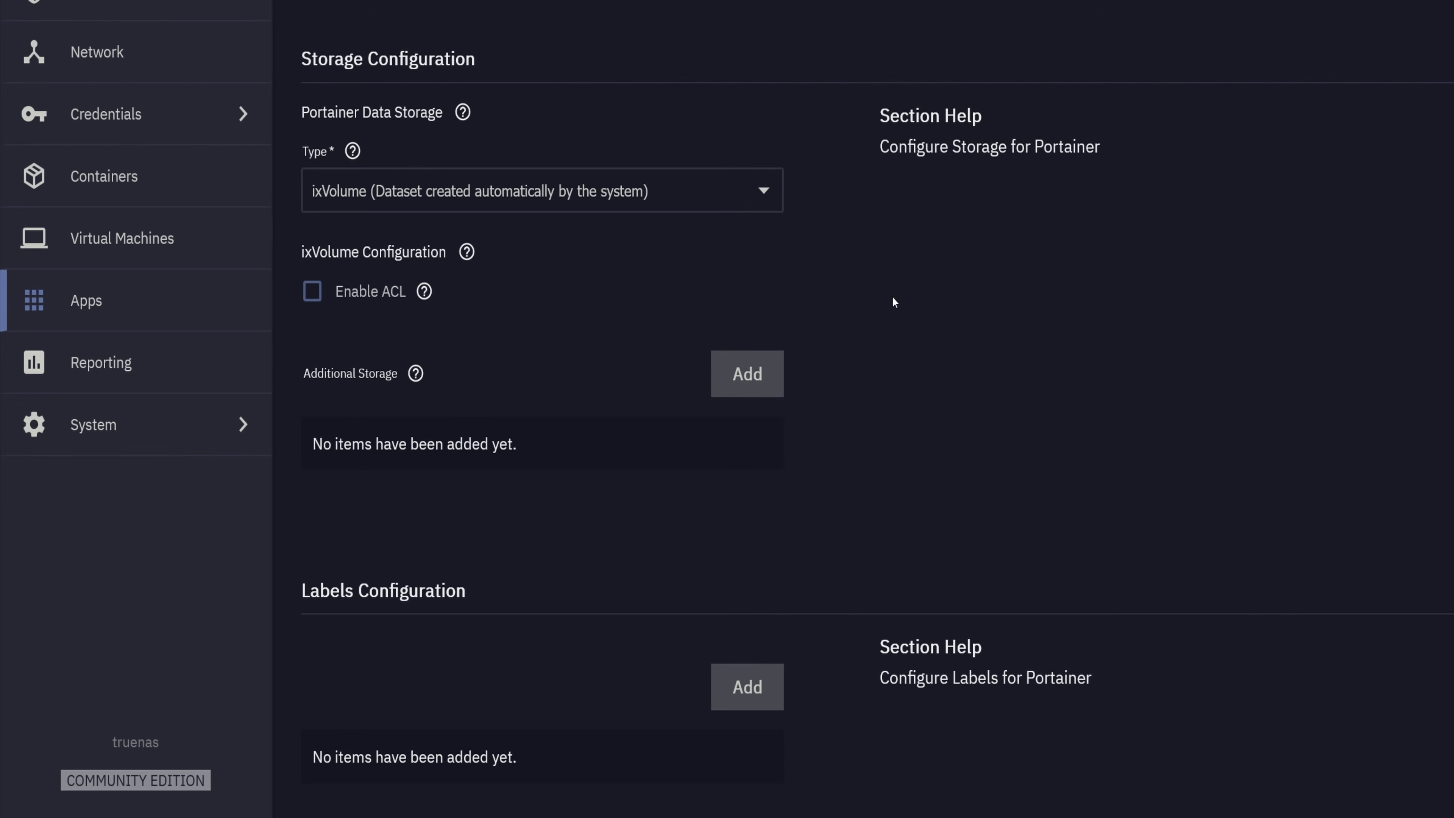
pyautogui.press('Tab')
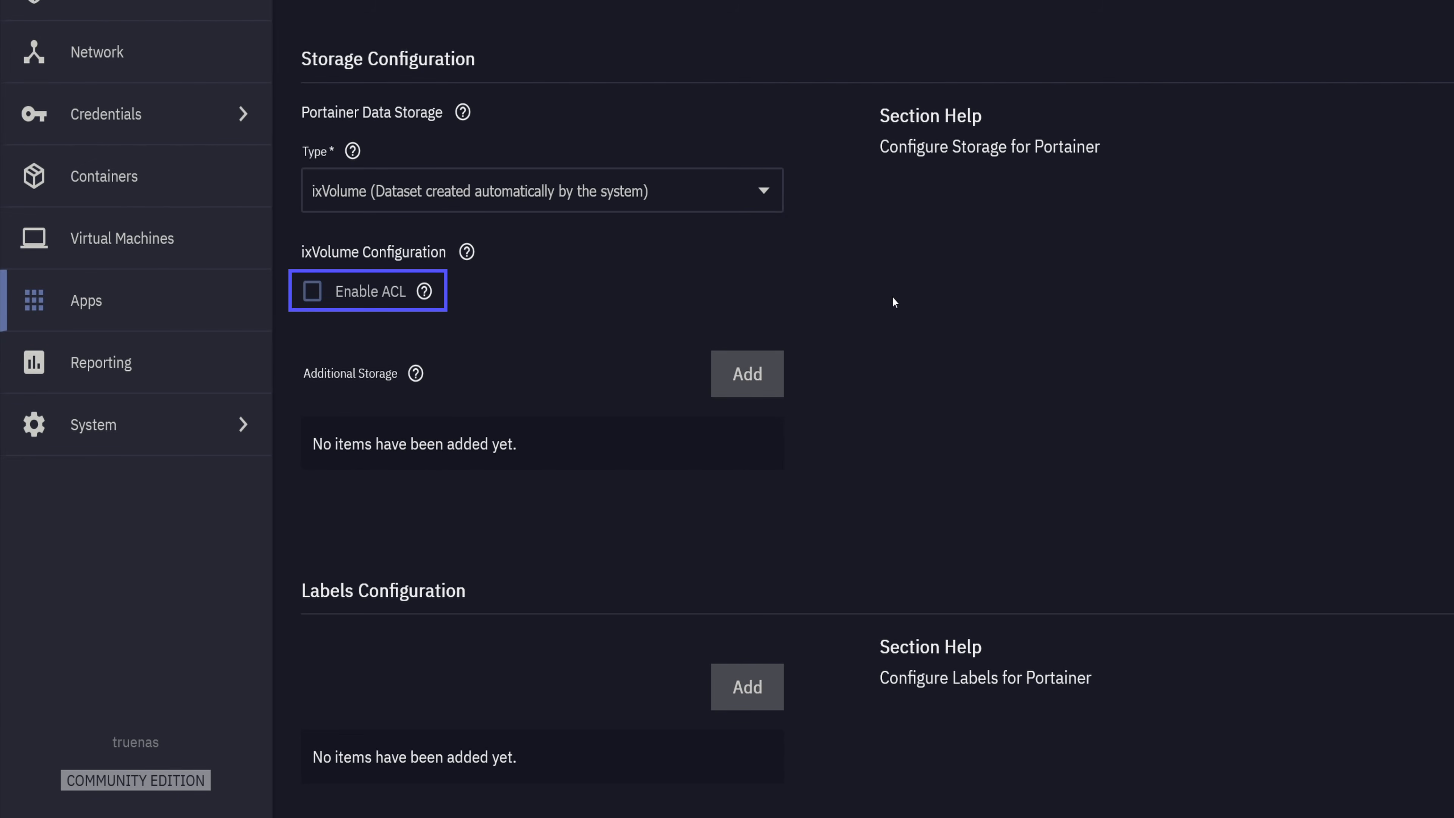
pyautogui.press('Tab')
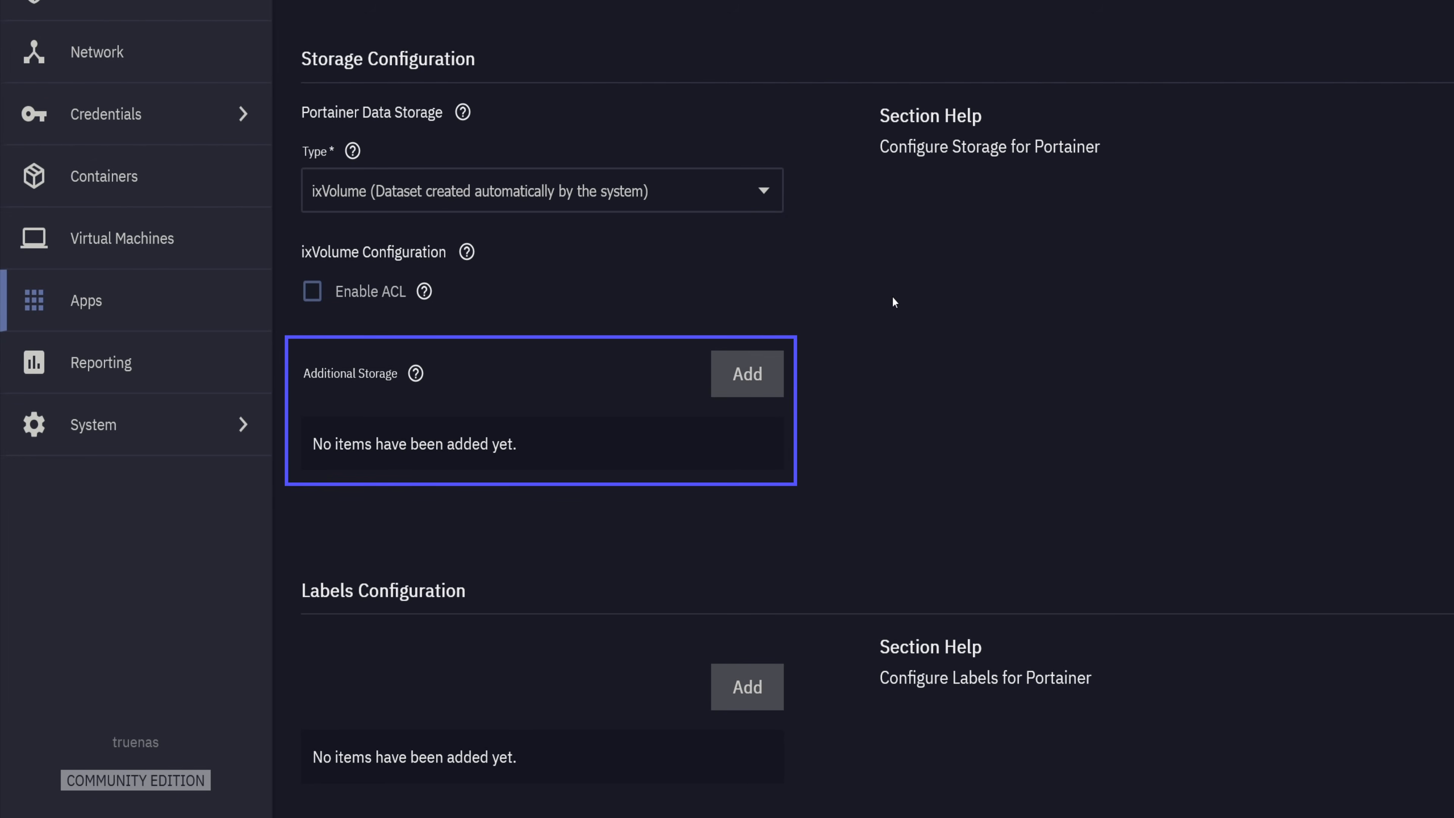
pyautogui.scroll(-5, 892, 302)
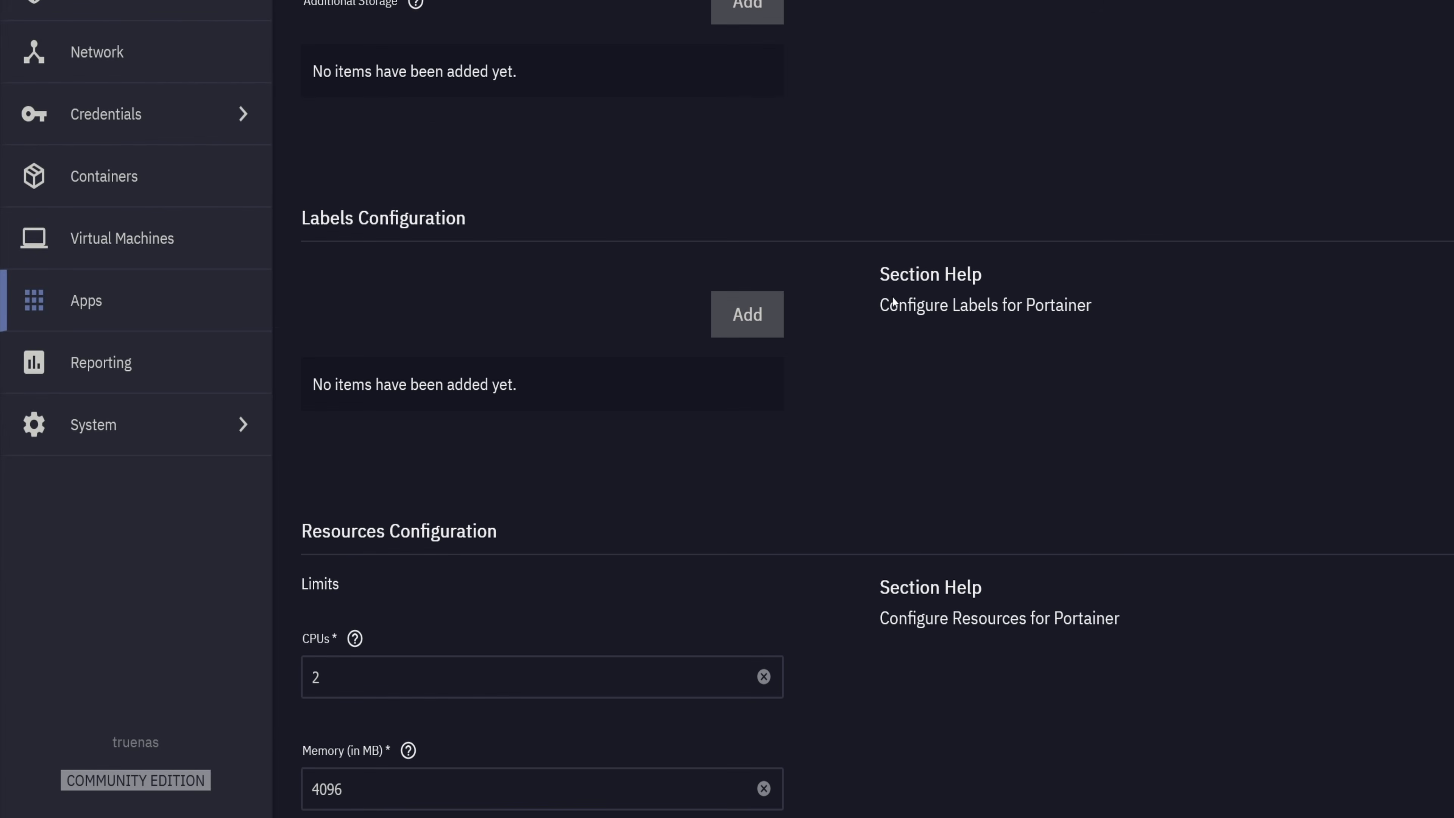
pyautogui.press('Tab')
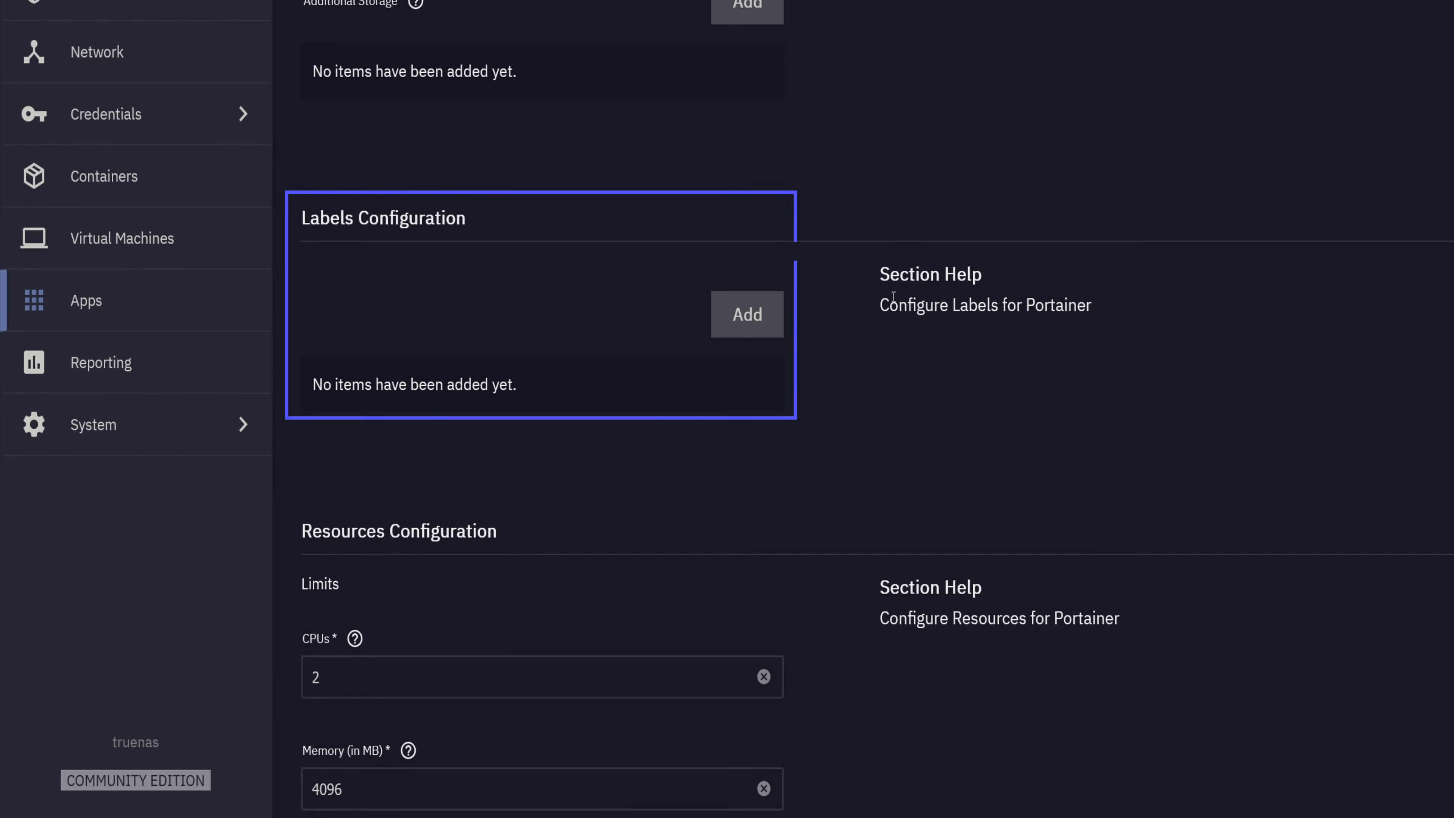
pyautogui.scroll(-2, 893, 298)
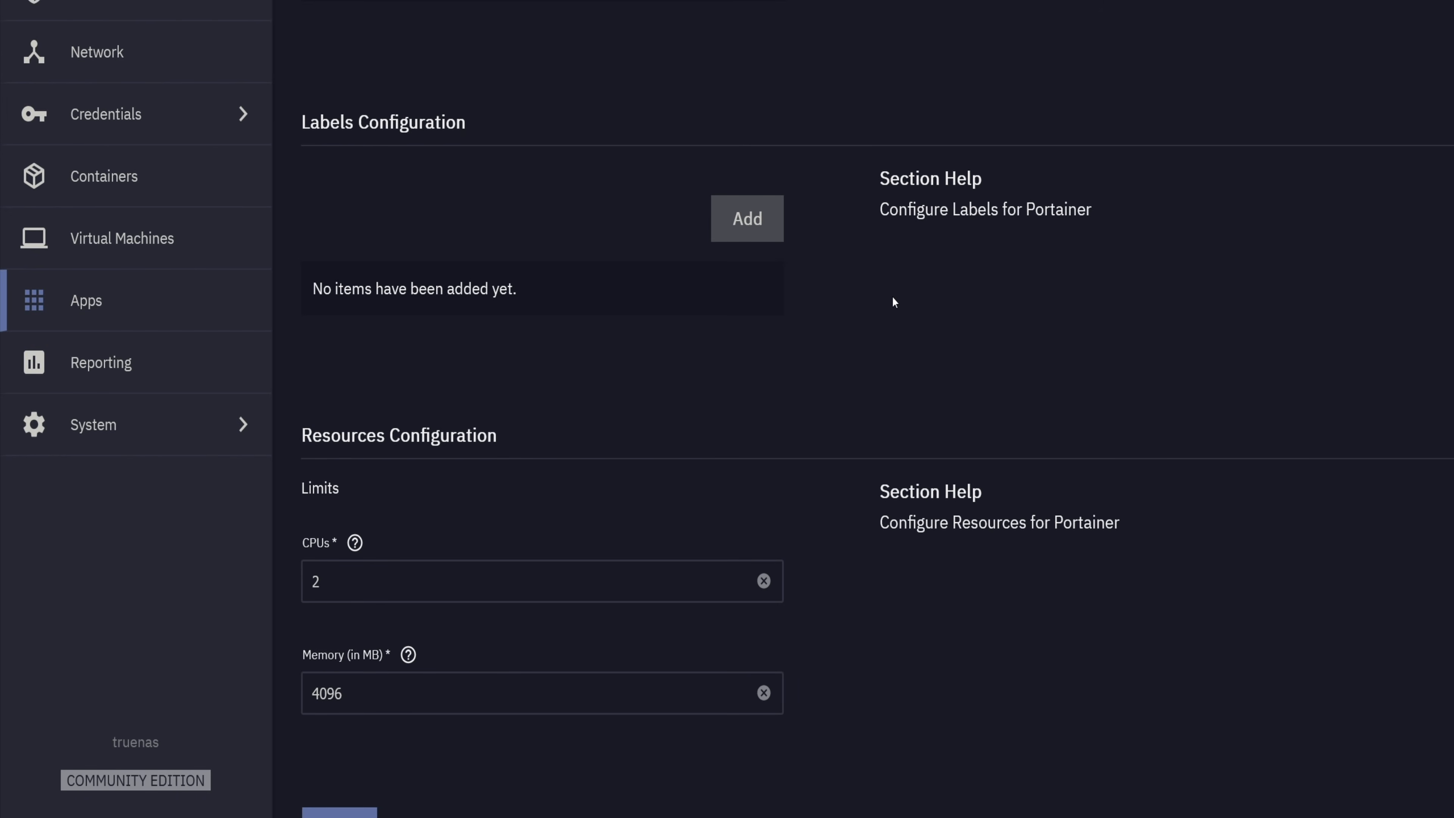
pyautogui.press('Tab')
pyautogui.press('Tab')
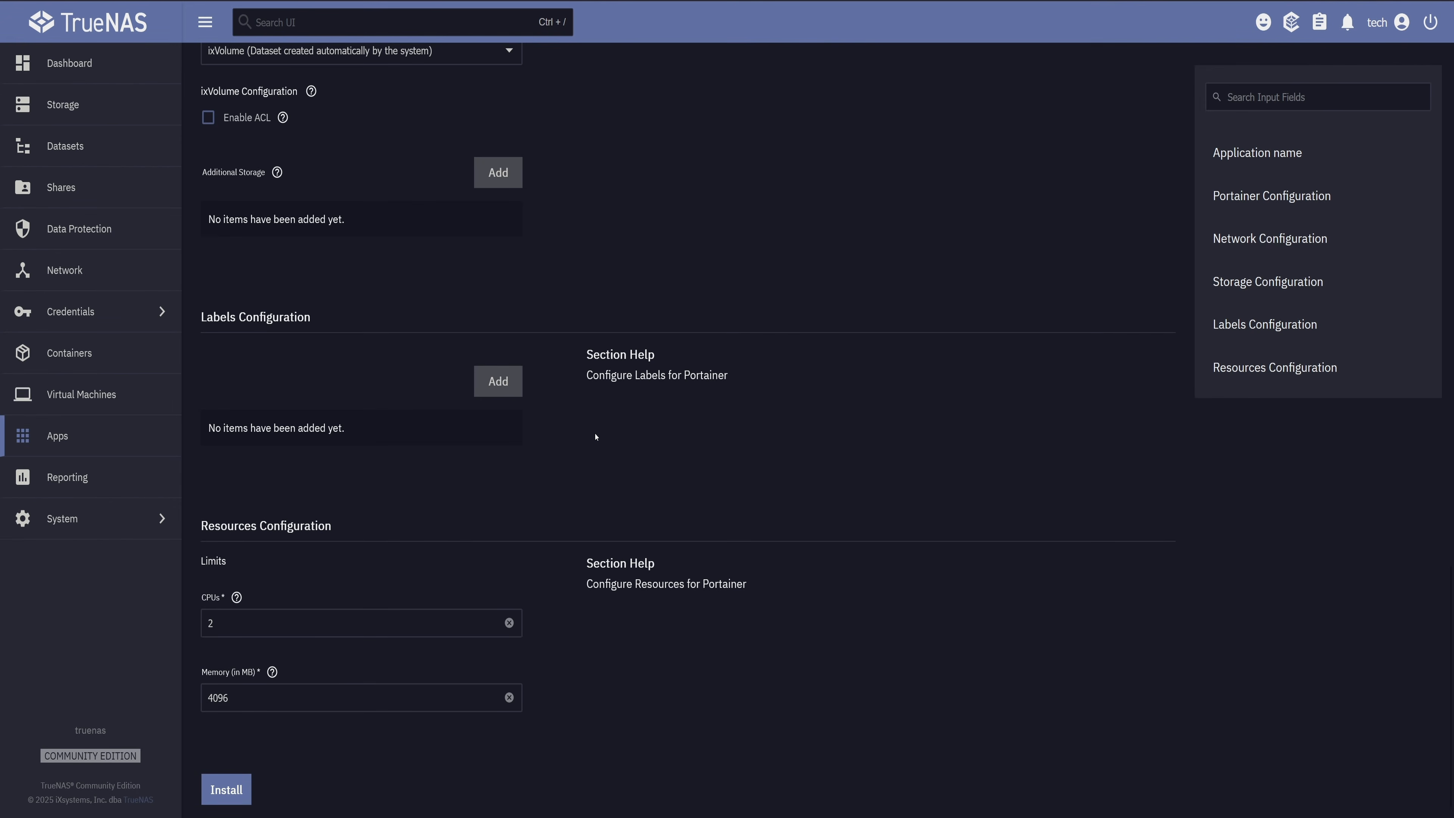
pyautogui.click(225, 802)
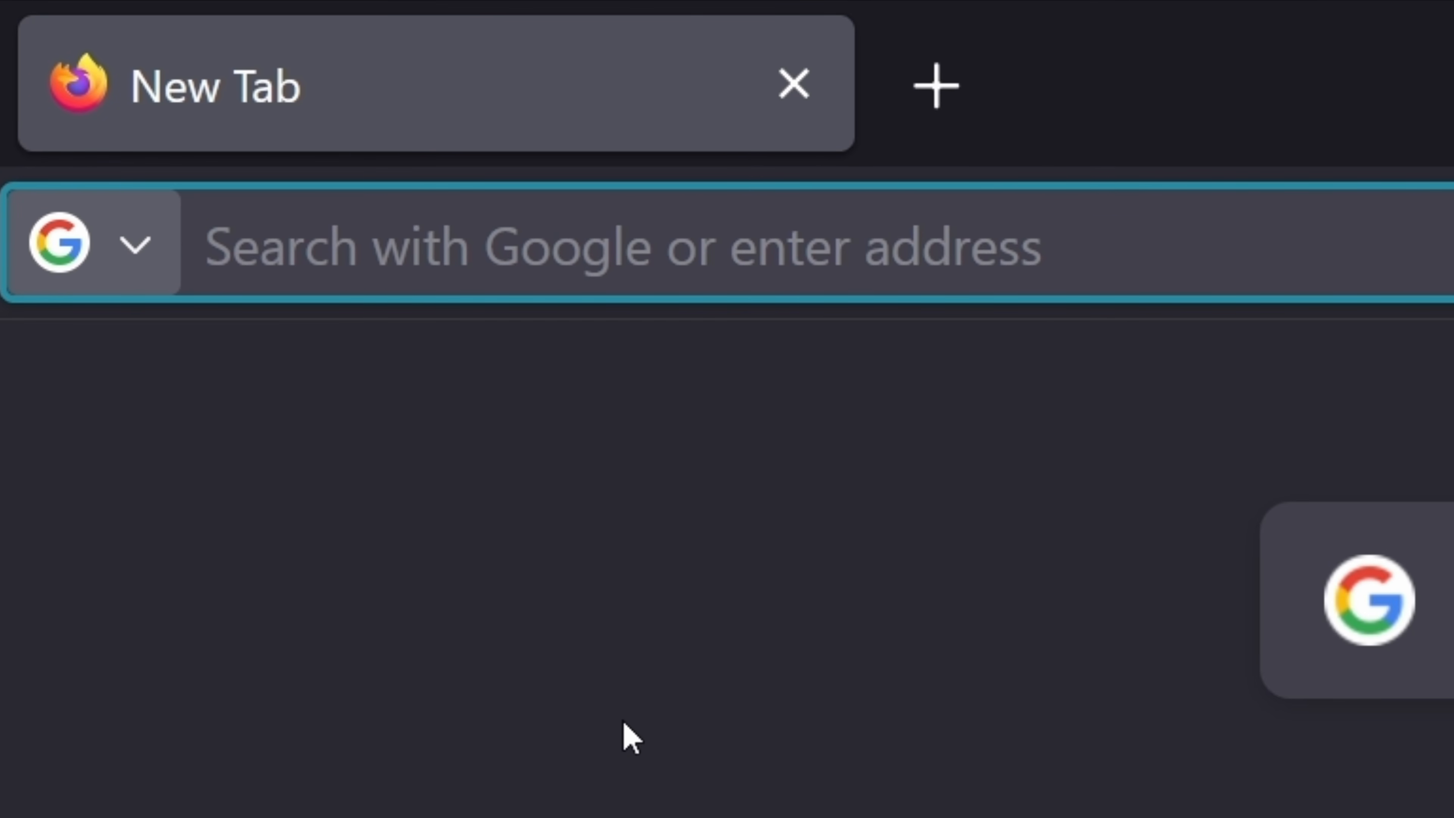
pyautogui.write('https')
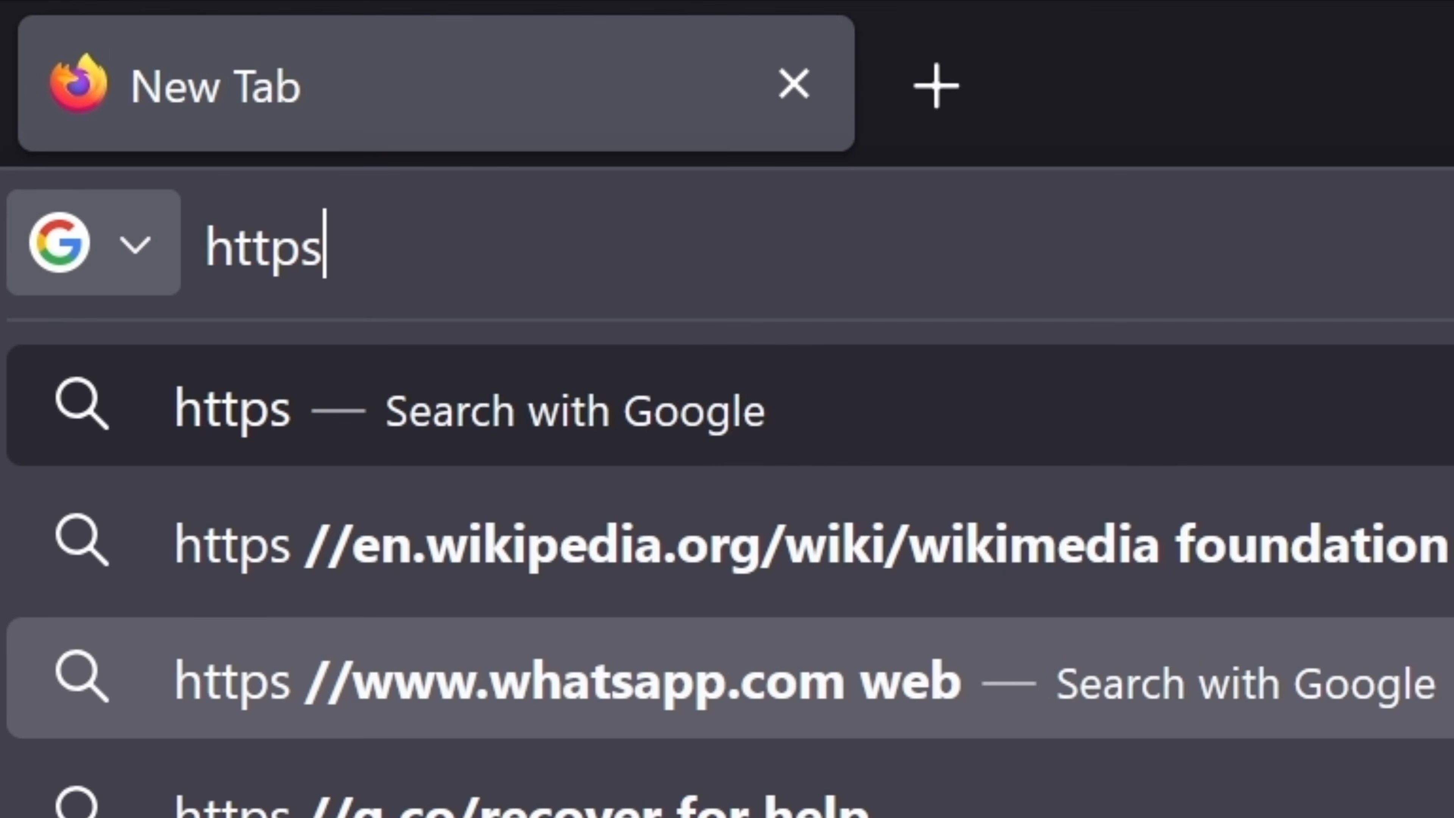
pyautogui.write('://192')
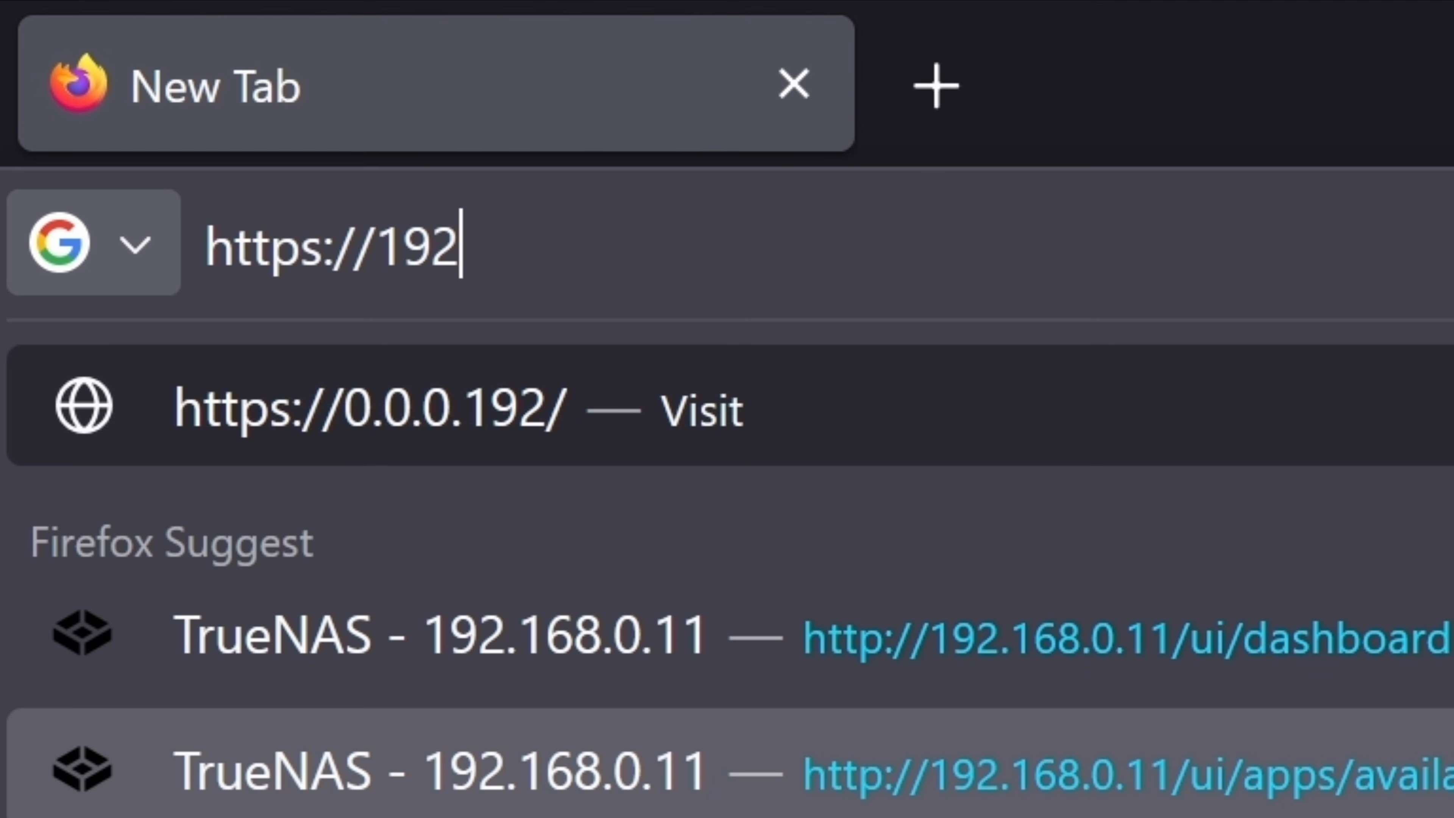
pyautogui.write('.168.0.11')
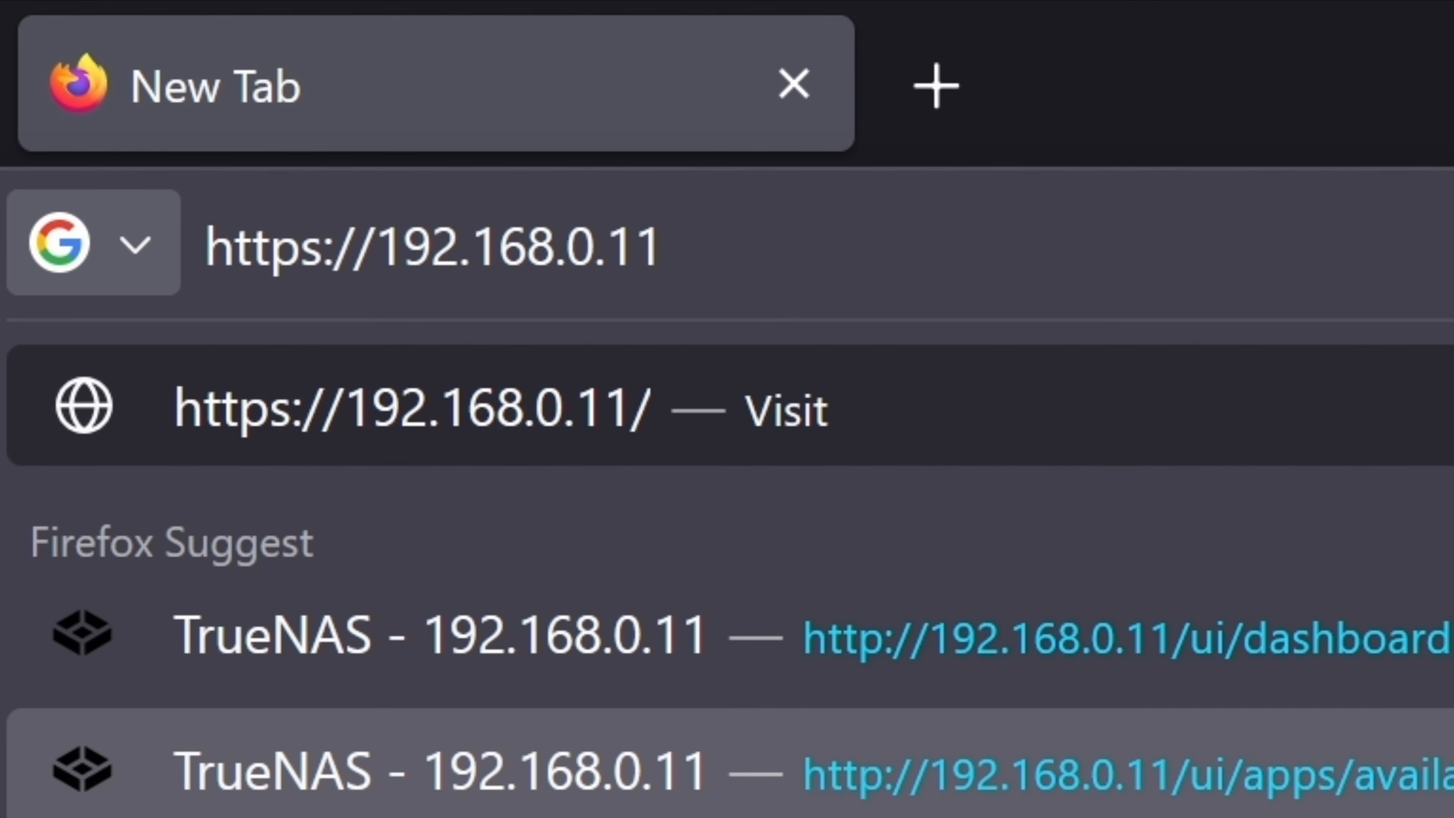
pyautogui.write(':')
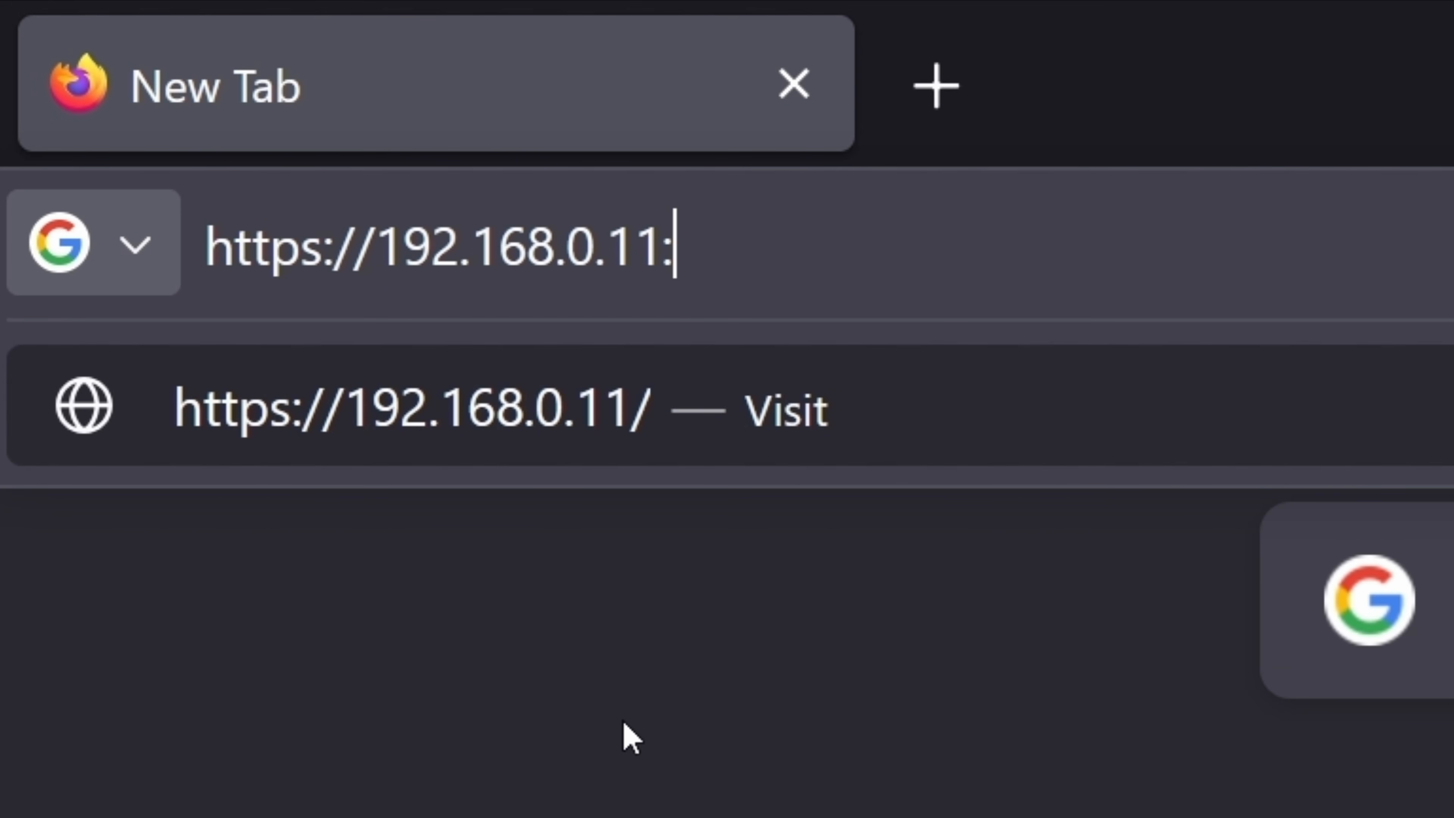
pyautogui.write('31015')
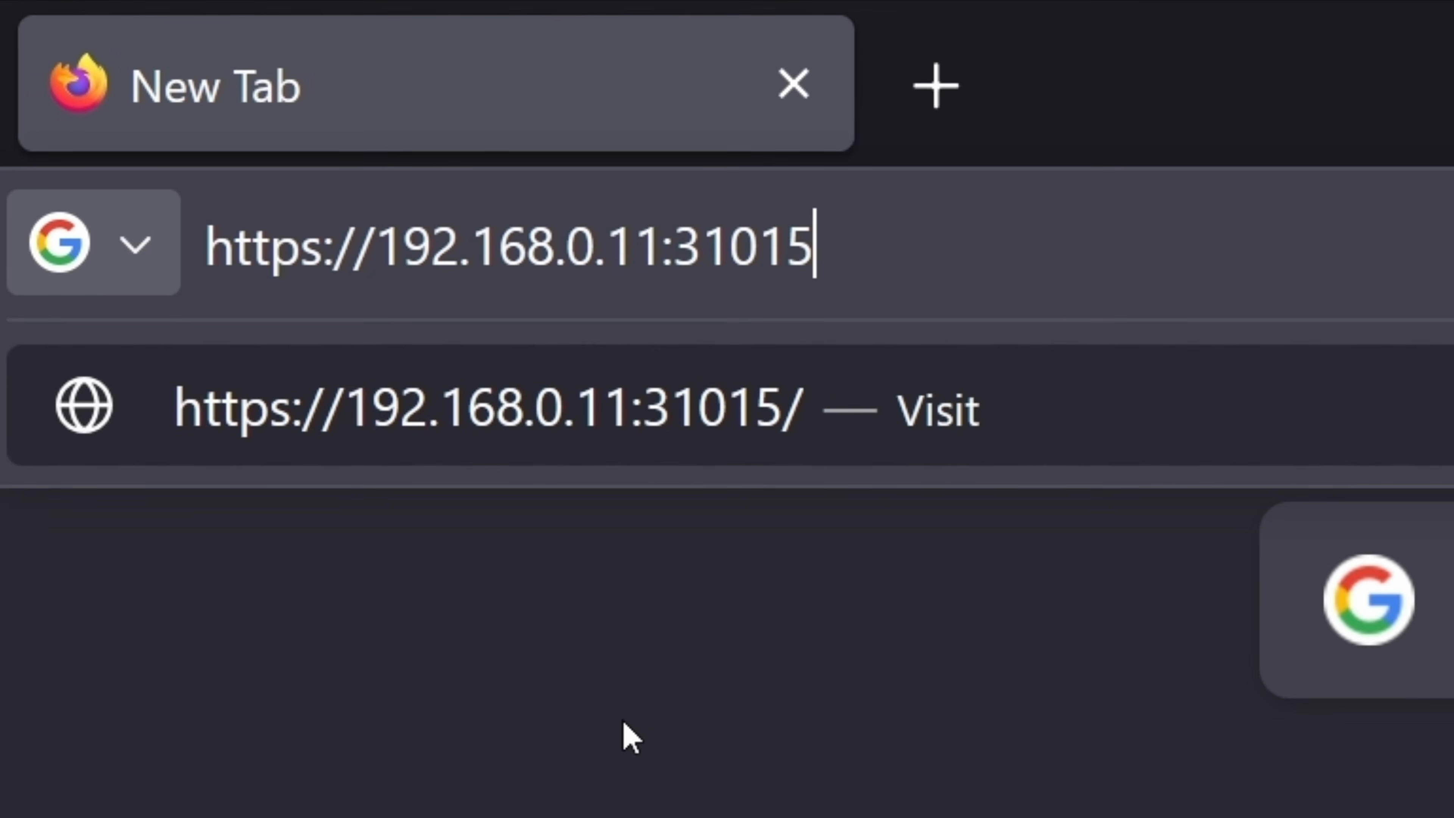
pyautogui.press('Return')
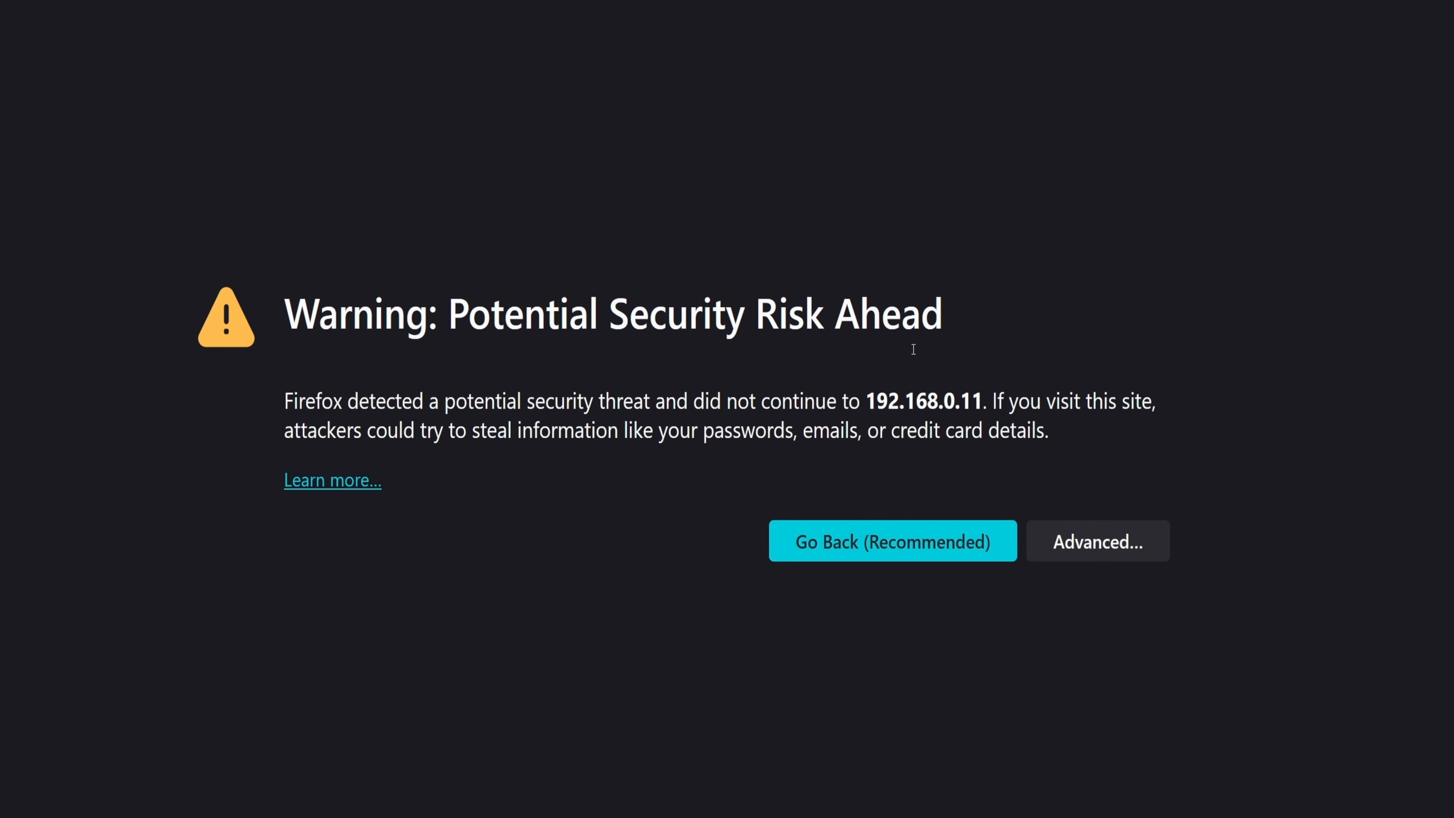
pyautogui.click(1097, 541)
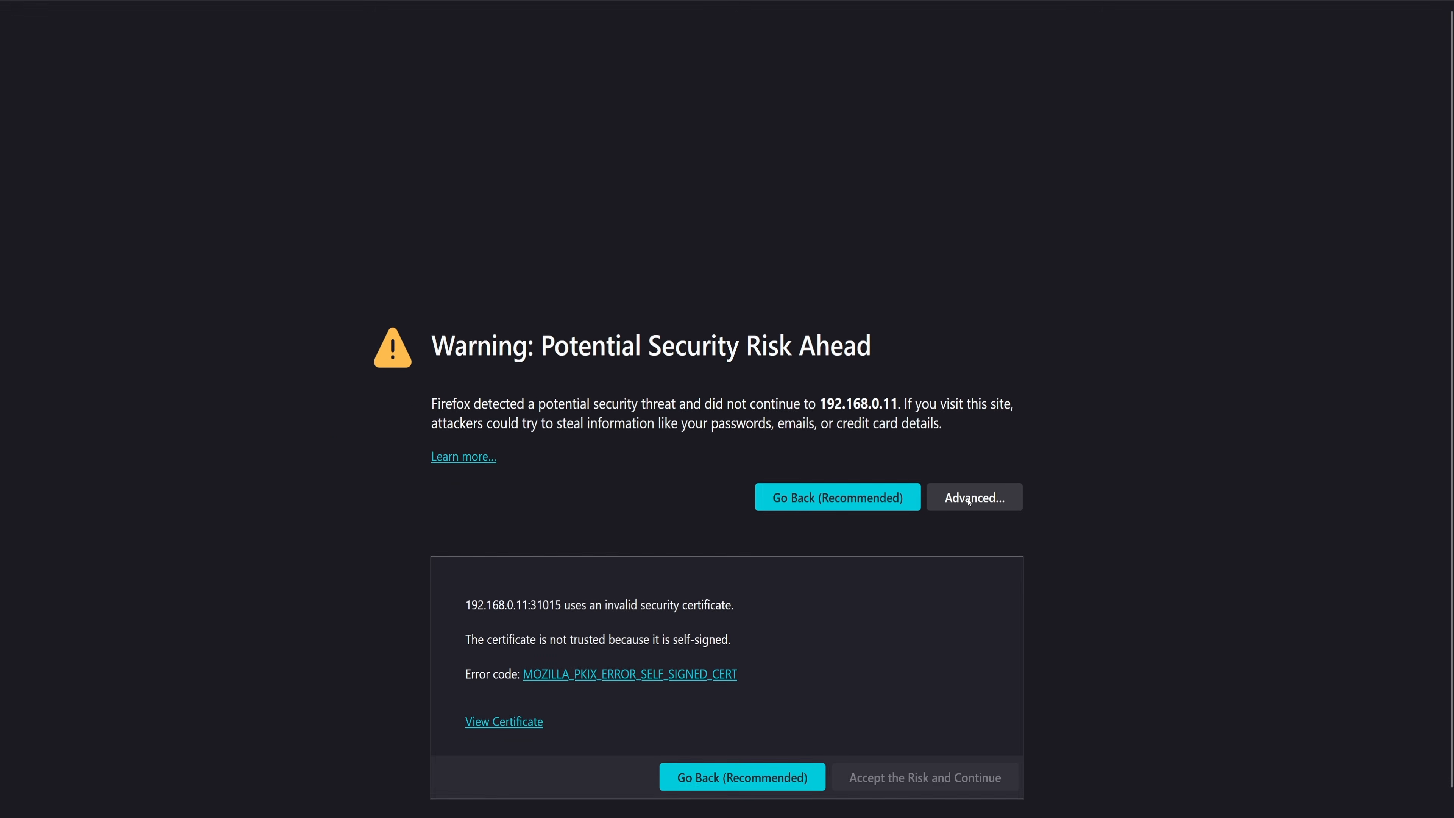
pyautogui.click(904, 776)
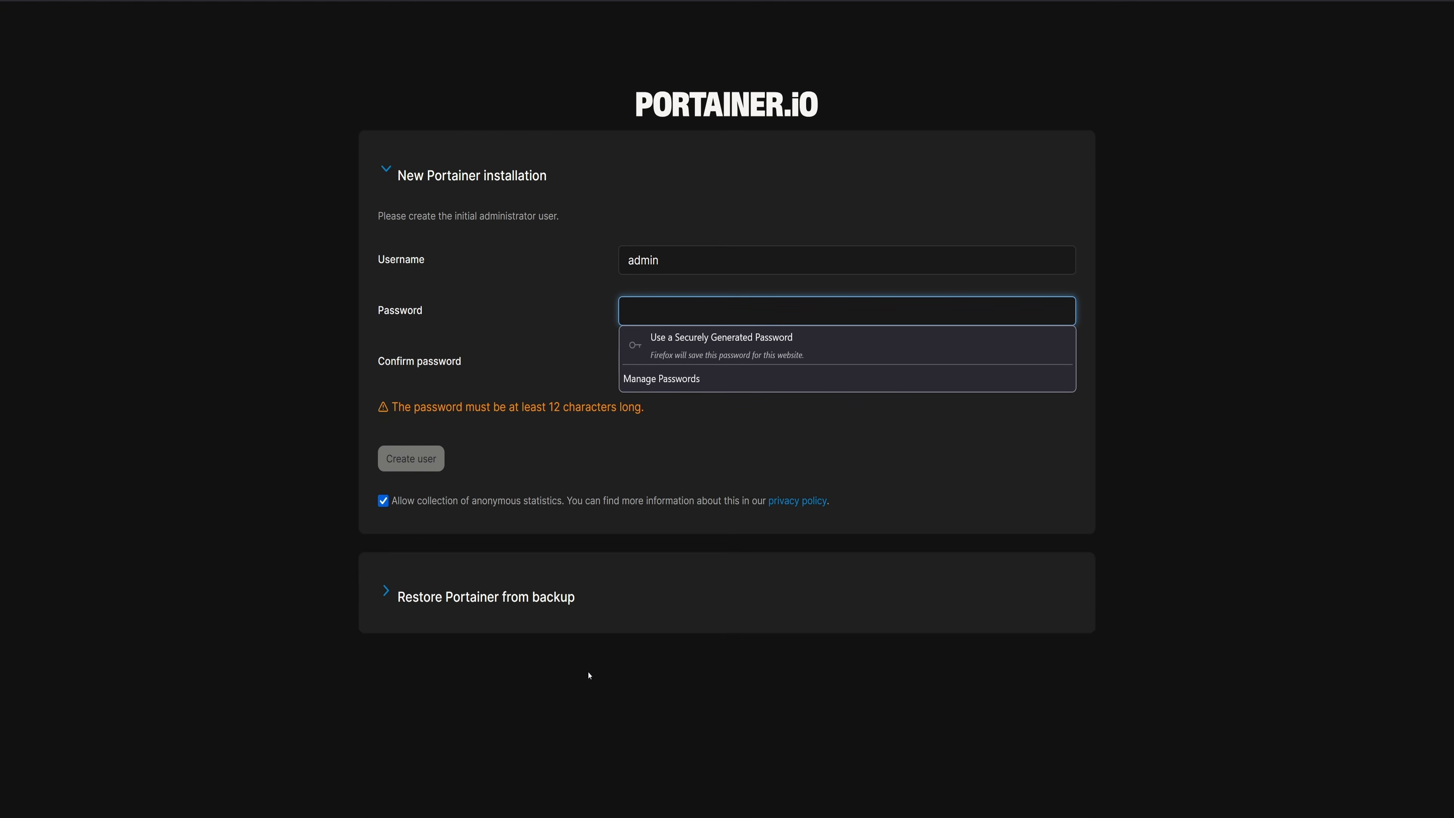
# Create the initial administrator user "tech" with a confirmed account password, opting out of anonymous statistics collection.
pyautogui.moveTo(676, 260); pyautogui.dragTo(622, 265)
pyautogui.write('tech')
pyautogui.press('Tab')
pyautogui.write('****************')
pyautogui.press('Tab')
pyautogui.write('*************')
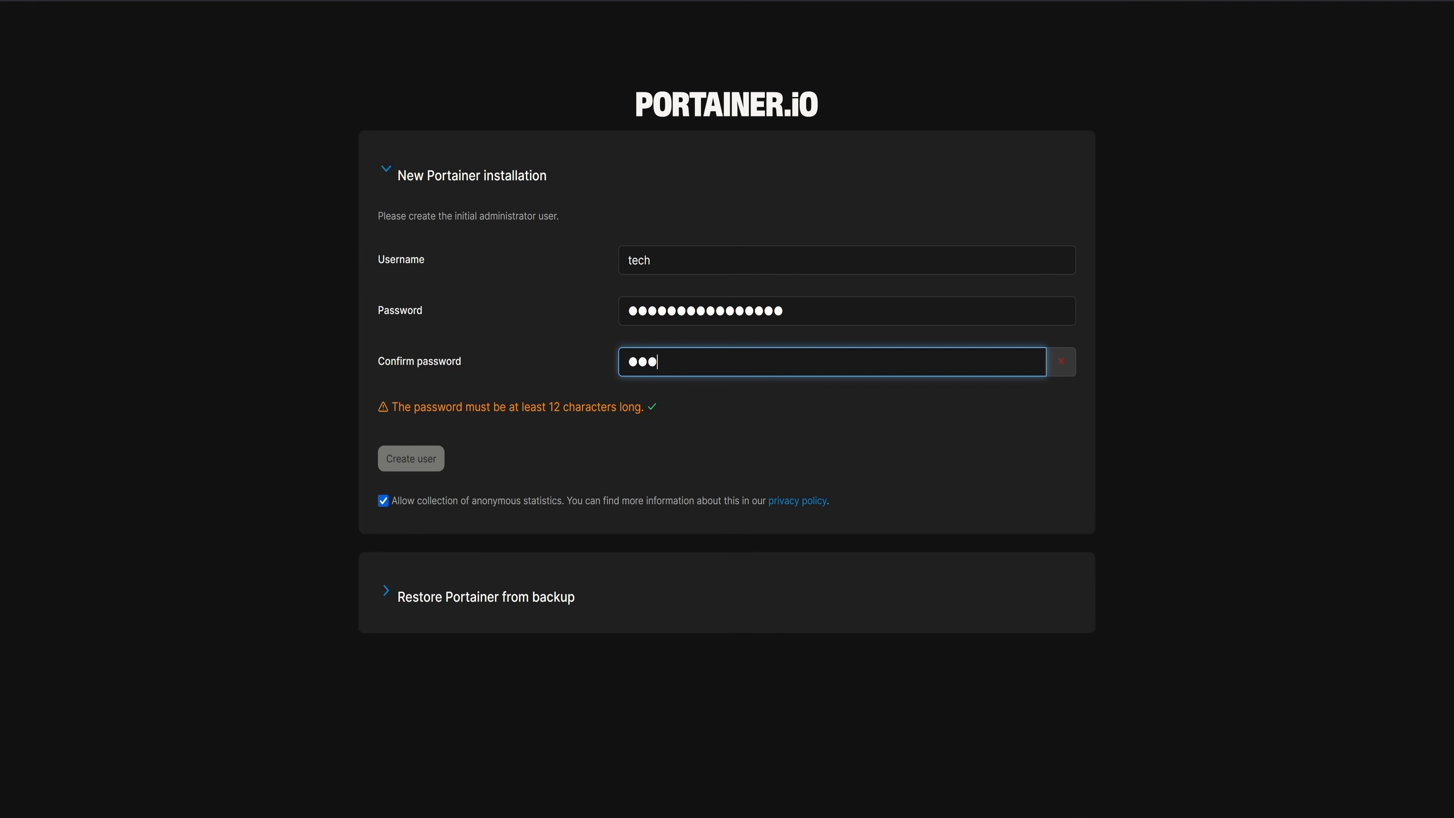
pyautogui.write('***')
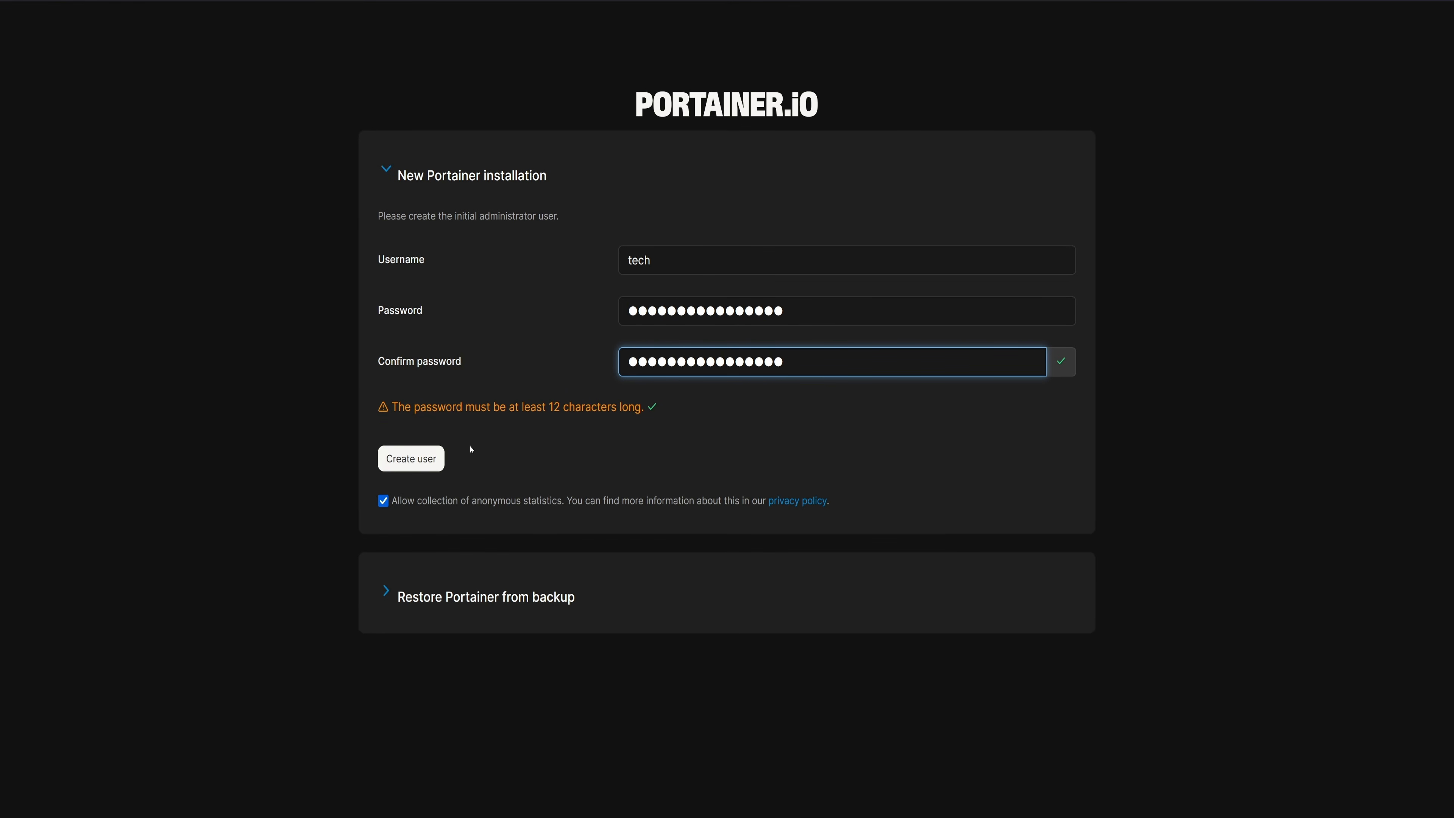
pyautogui.click(382, 500)
pyautogui.click(410, 458)
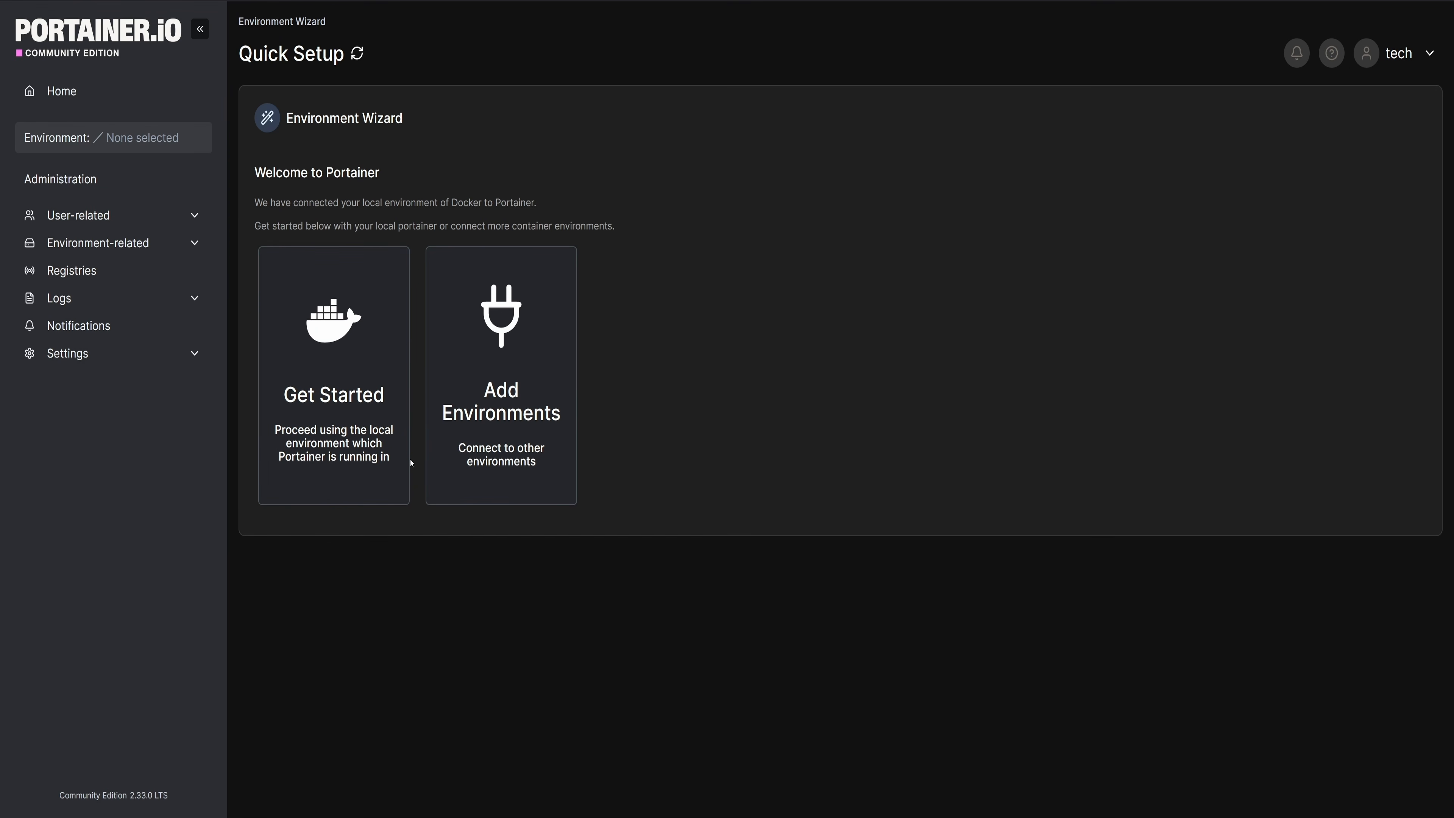
# Get started with the local environment that Portainer is running in.
pyautogui.click(396, 433)
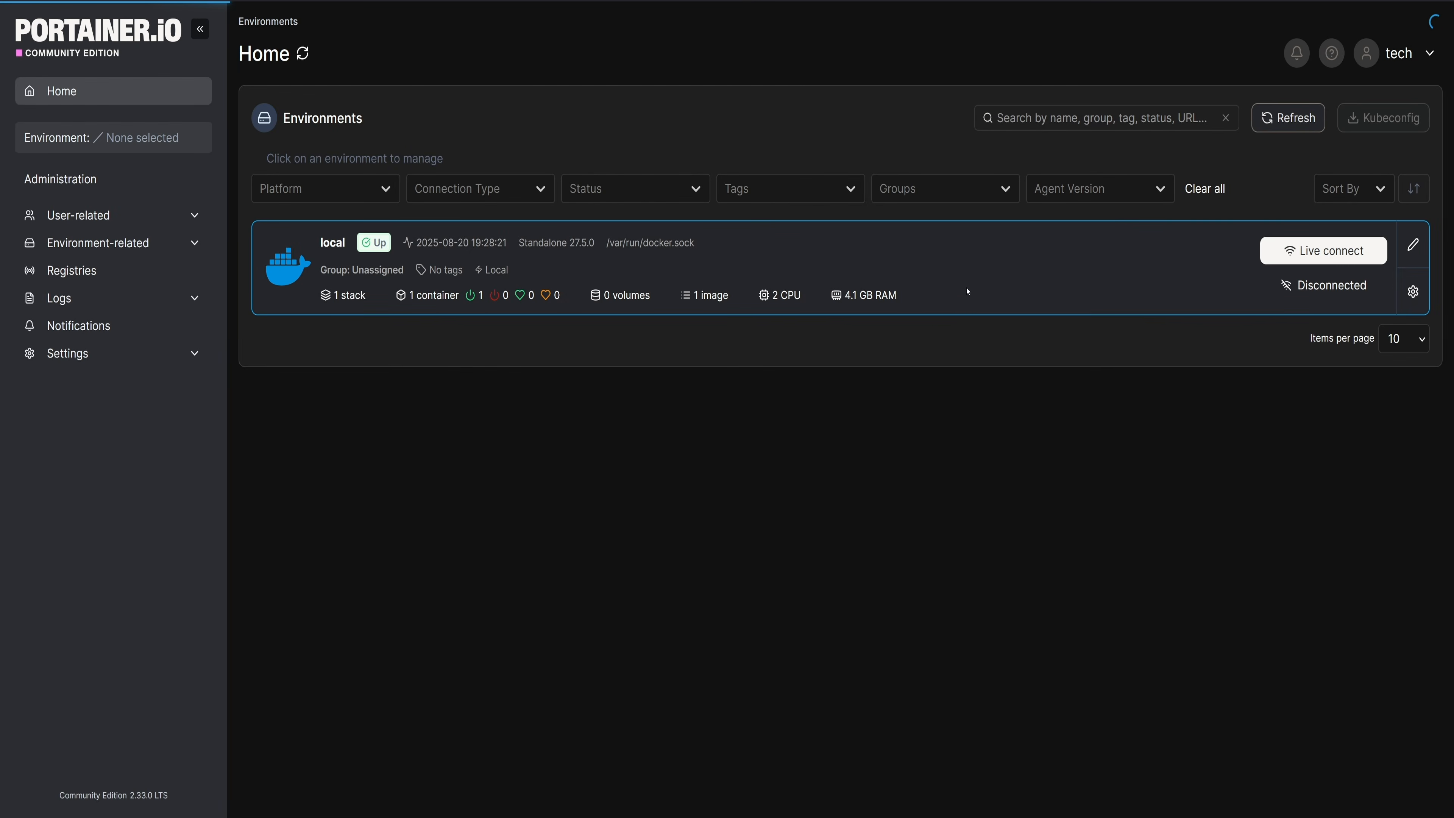
# Open the local Docker environment's dashboard and view its containers.
pyautogui.click(939, 117)
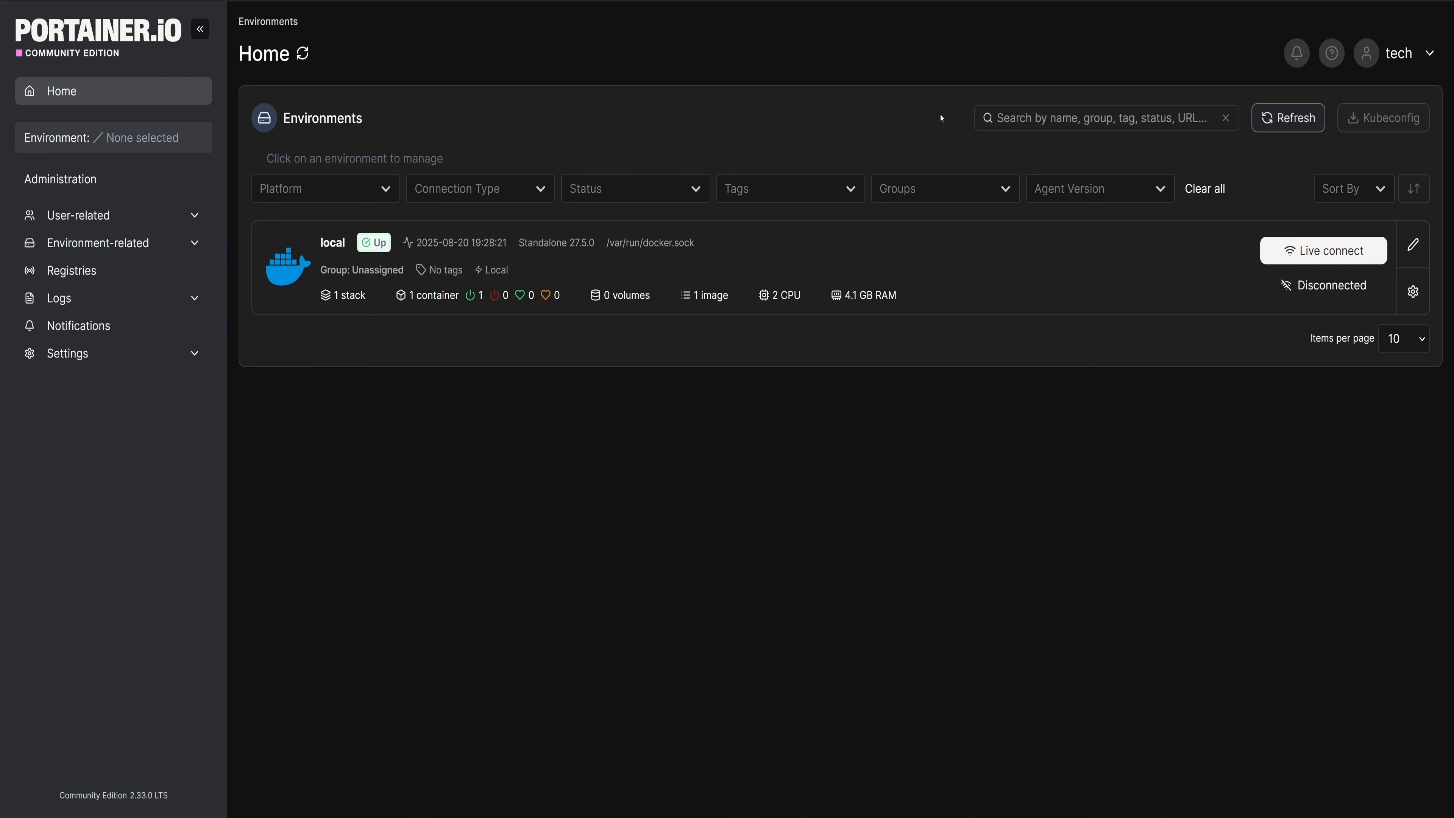
pyautogui.click(955, 309)
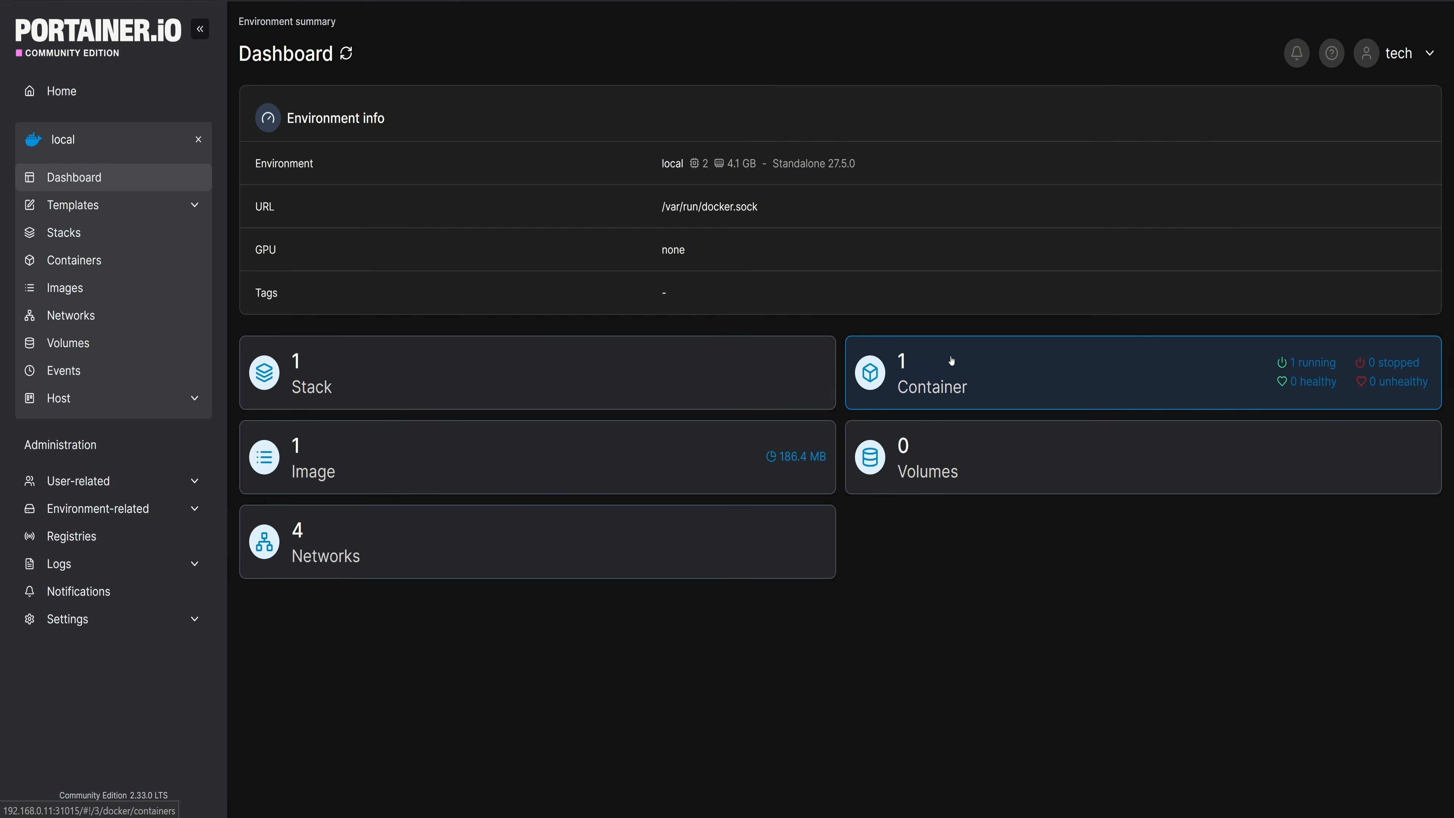
pyautogui.click(951, 385)
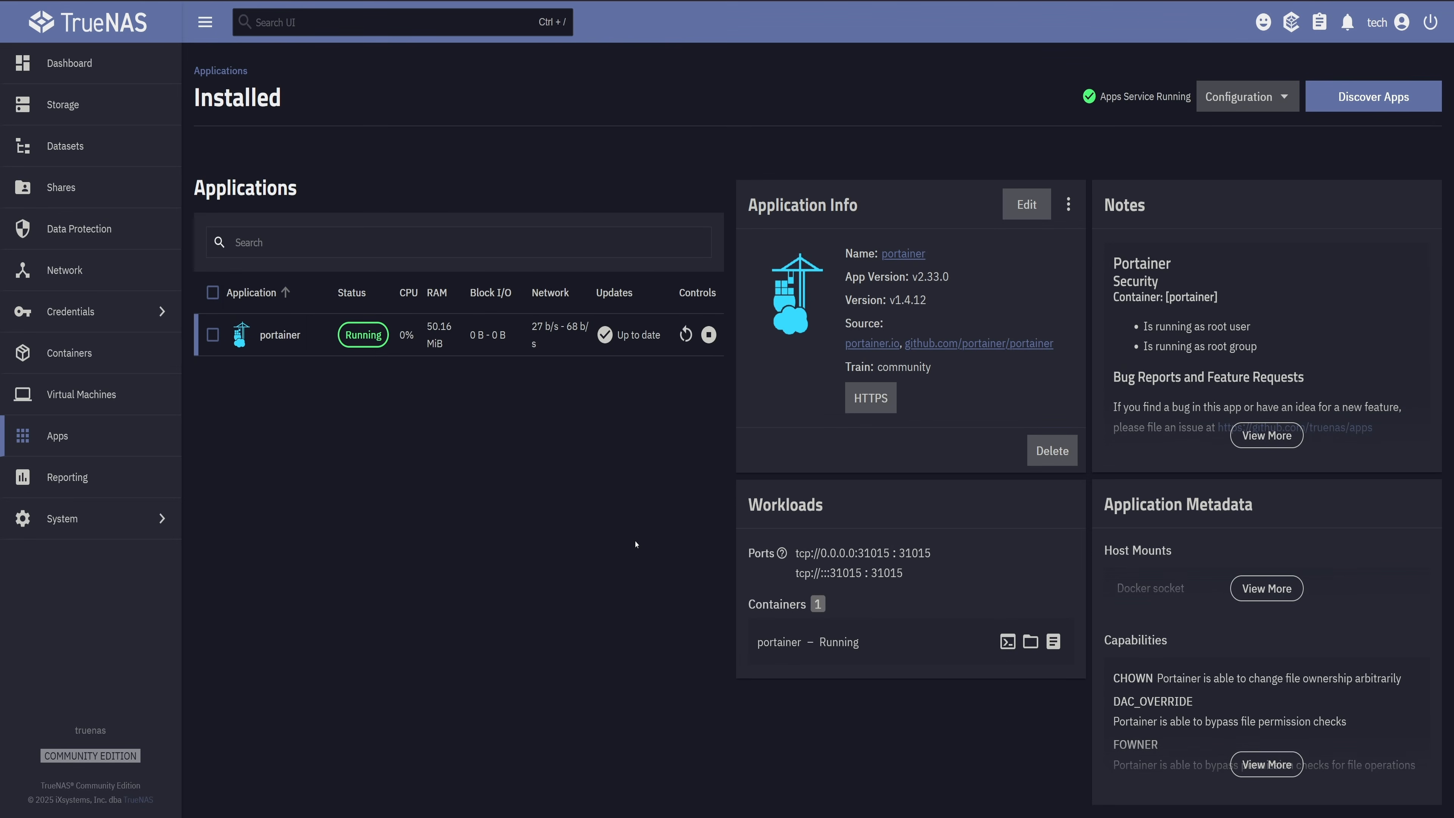
# In TrueNAS, try opening the portainer container's shell, and review its volume mounts, including the host source path mounted at /data.
pyautogui.click(1008, 641)
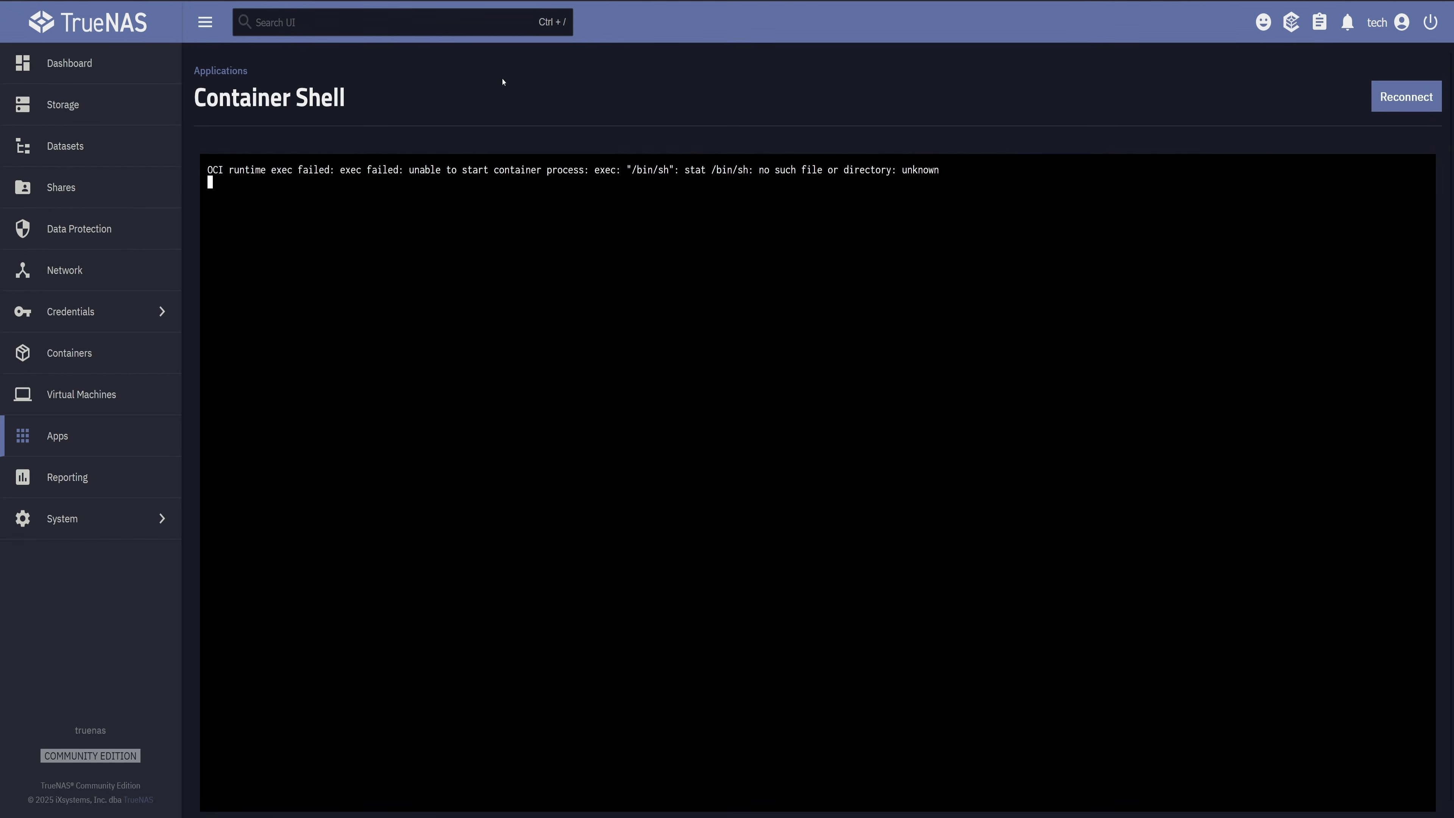
pyautogui.click(221, 70)
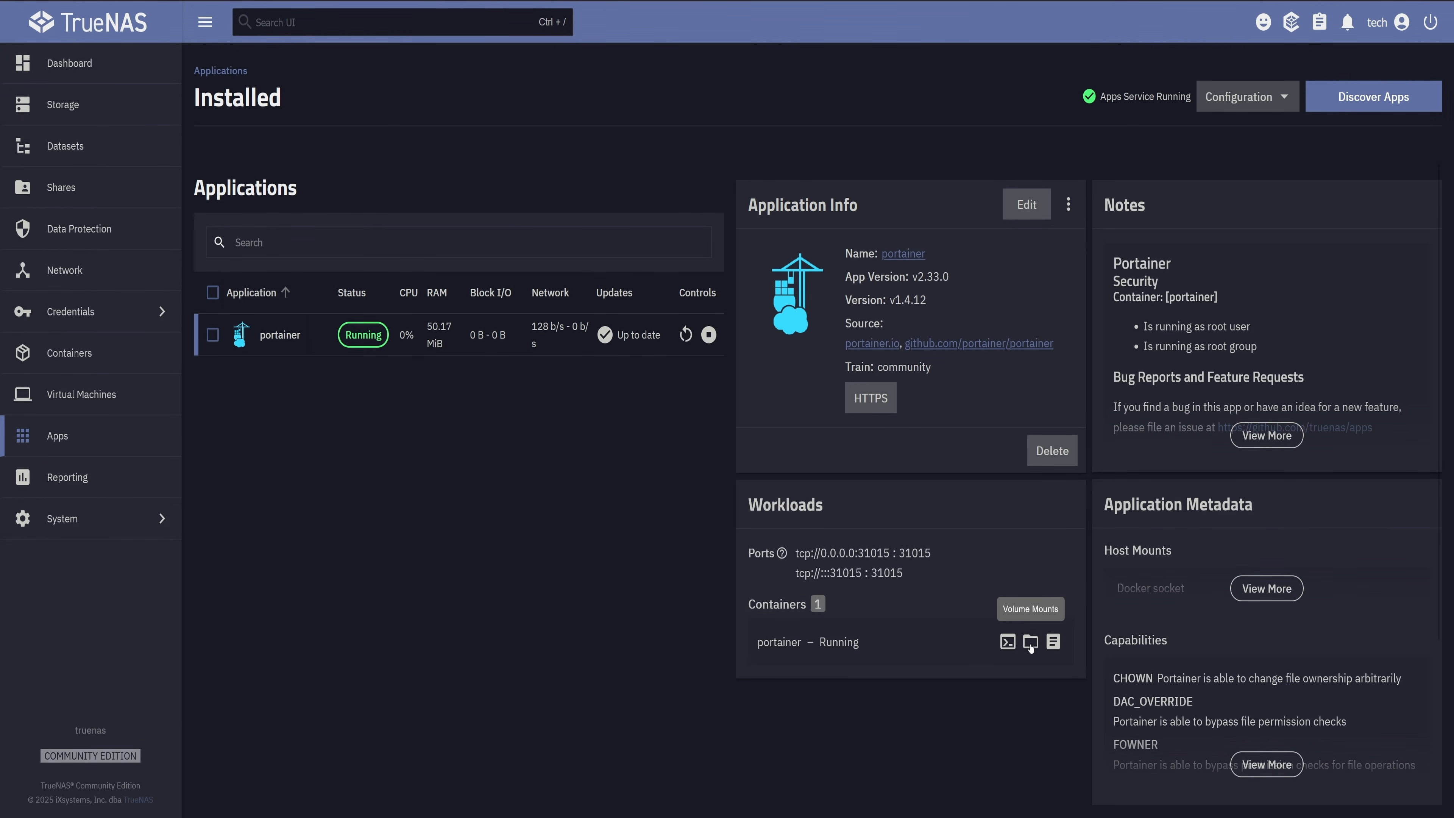
pyautogui.click(1030, 642)
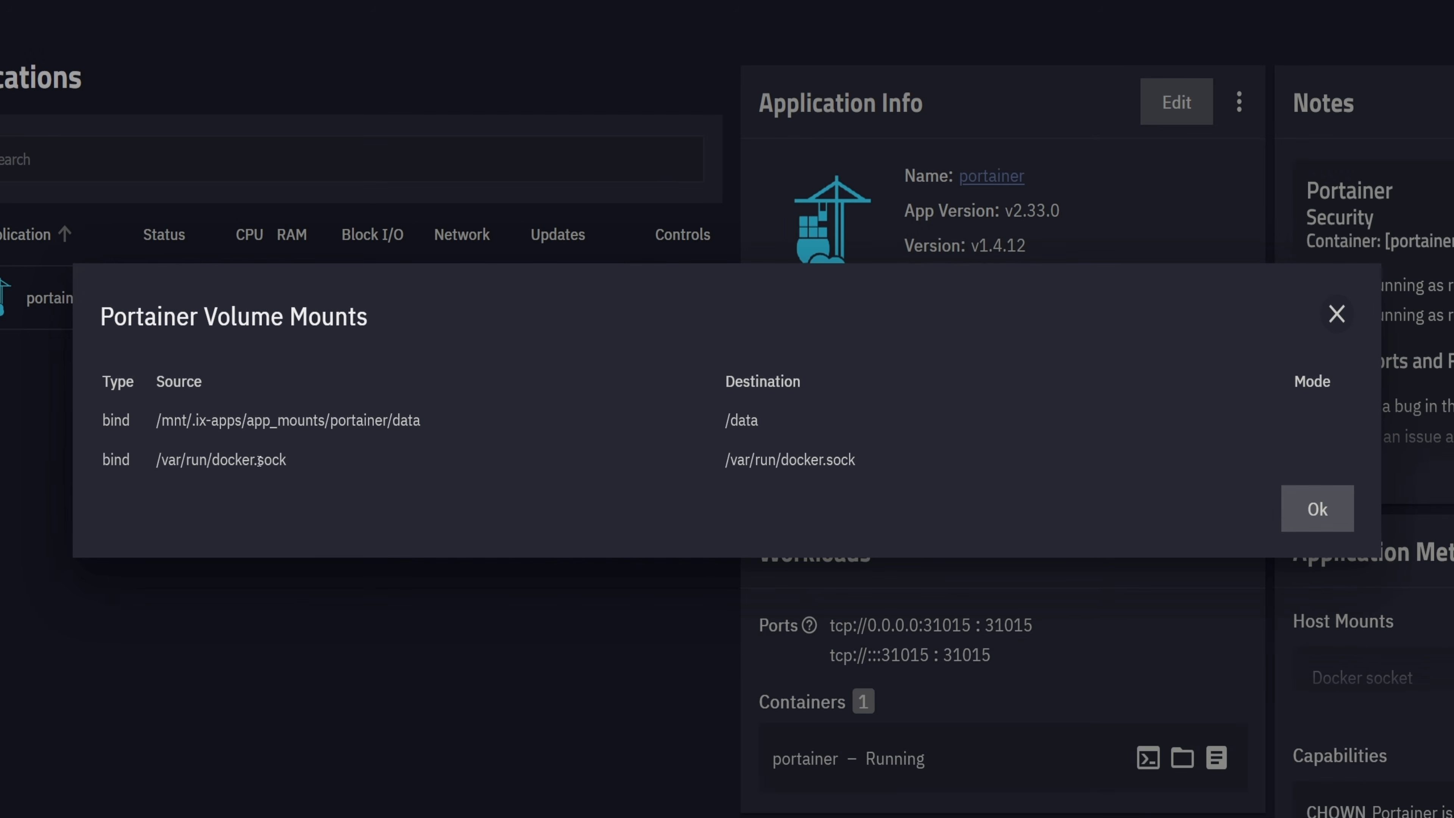
pyautogui.moveTo(156, 421); pyautogui.dragTo(433, 427)
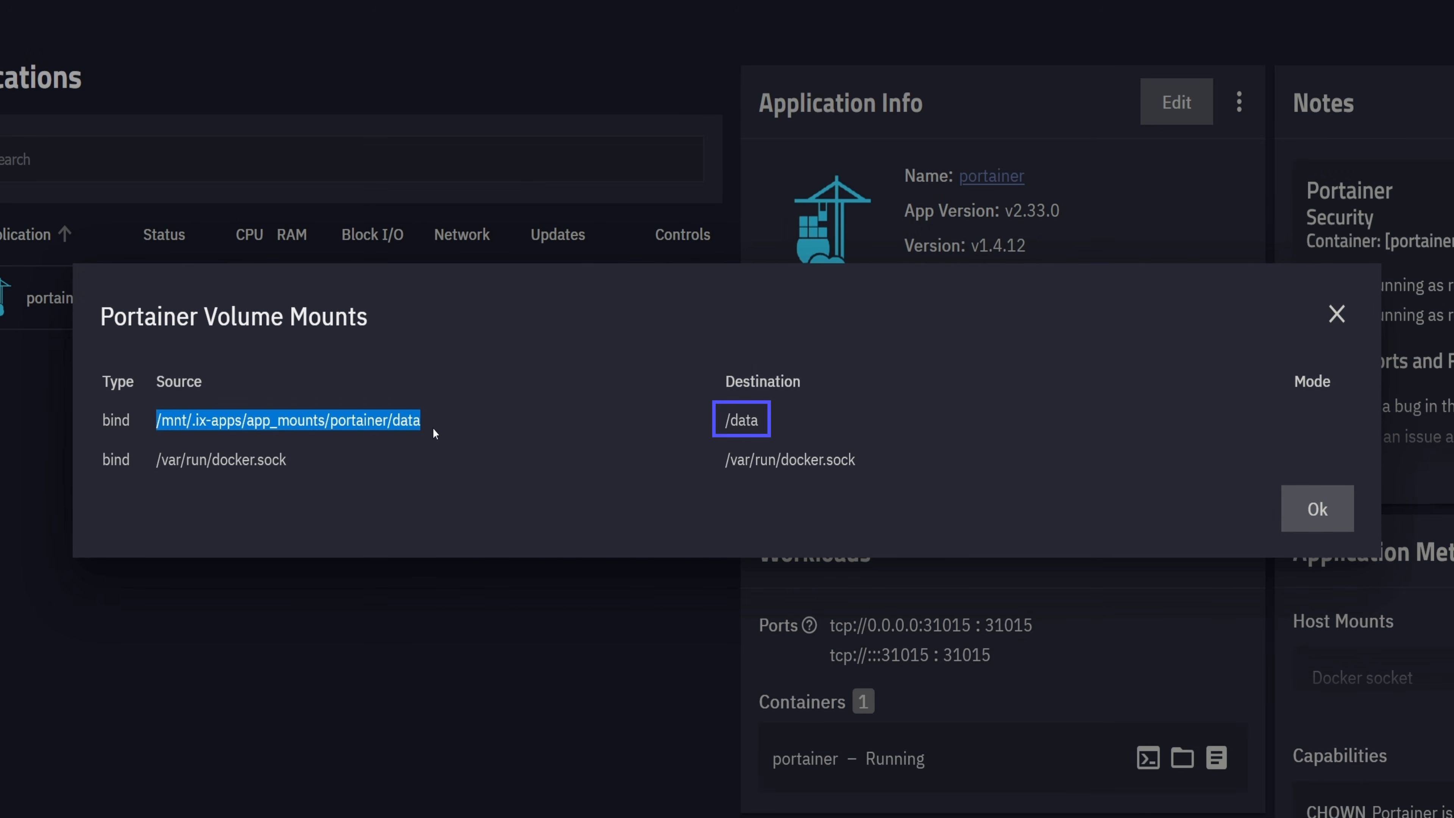
pyautogui.click(499, 482)
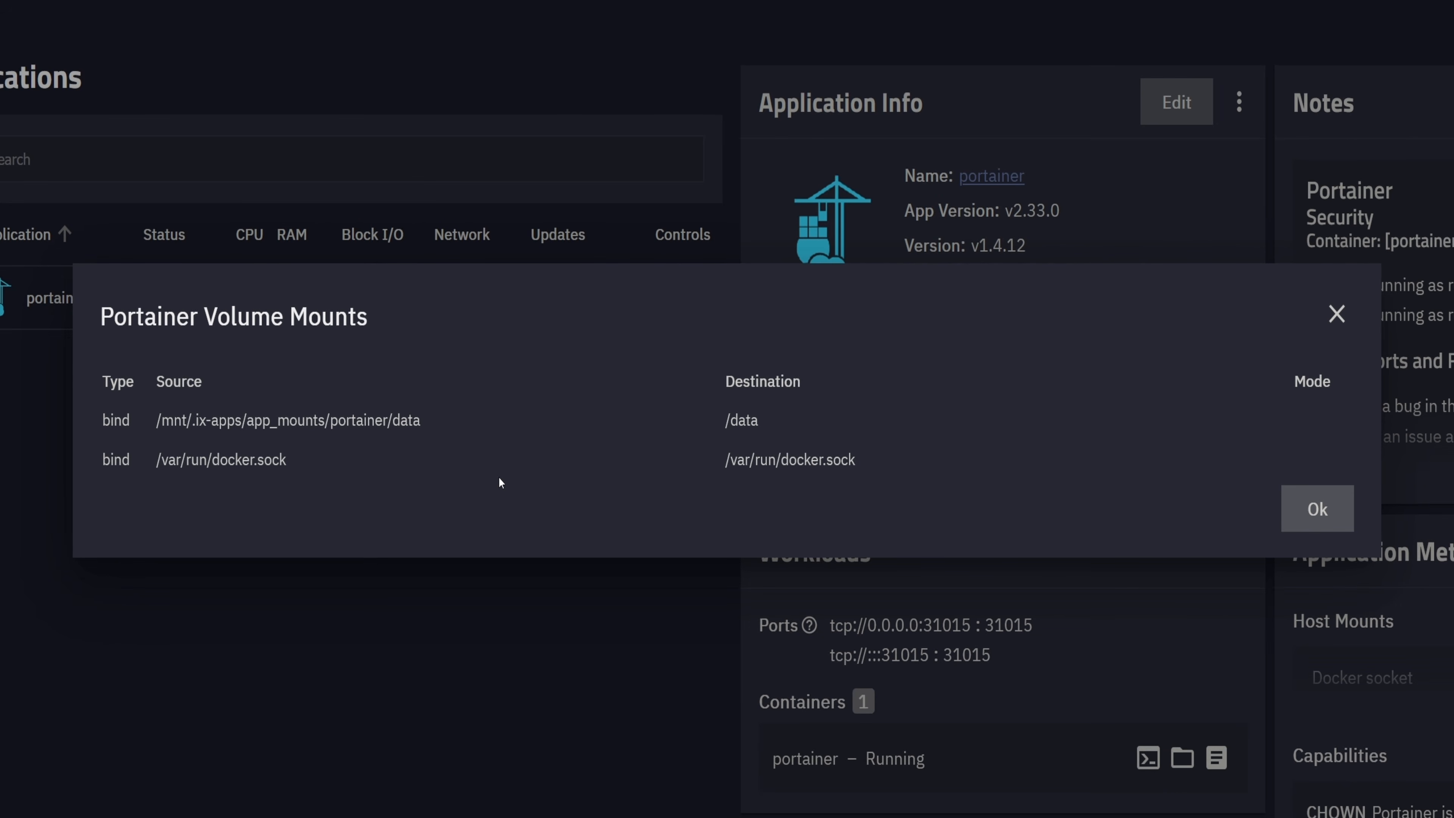
pyautogui.click(1336, 314)
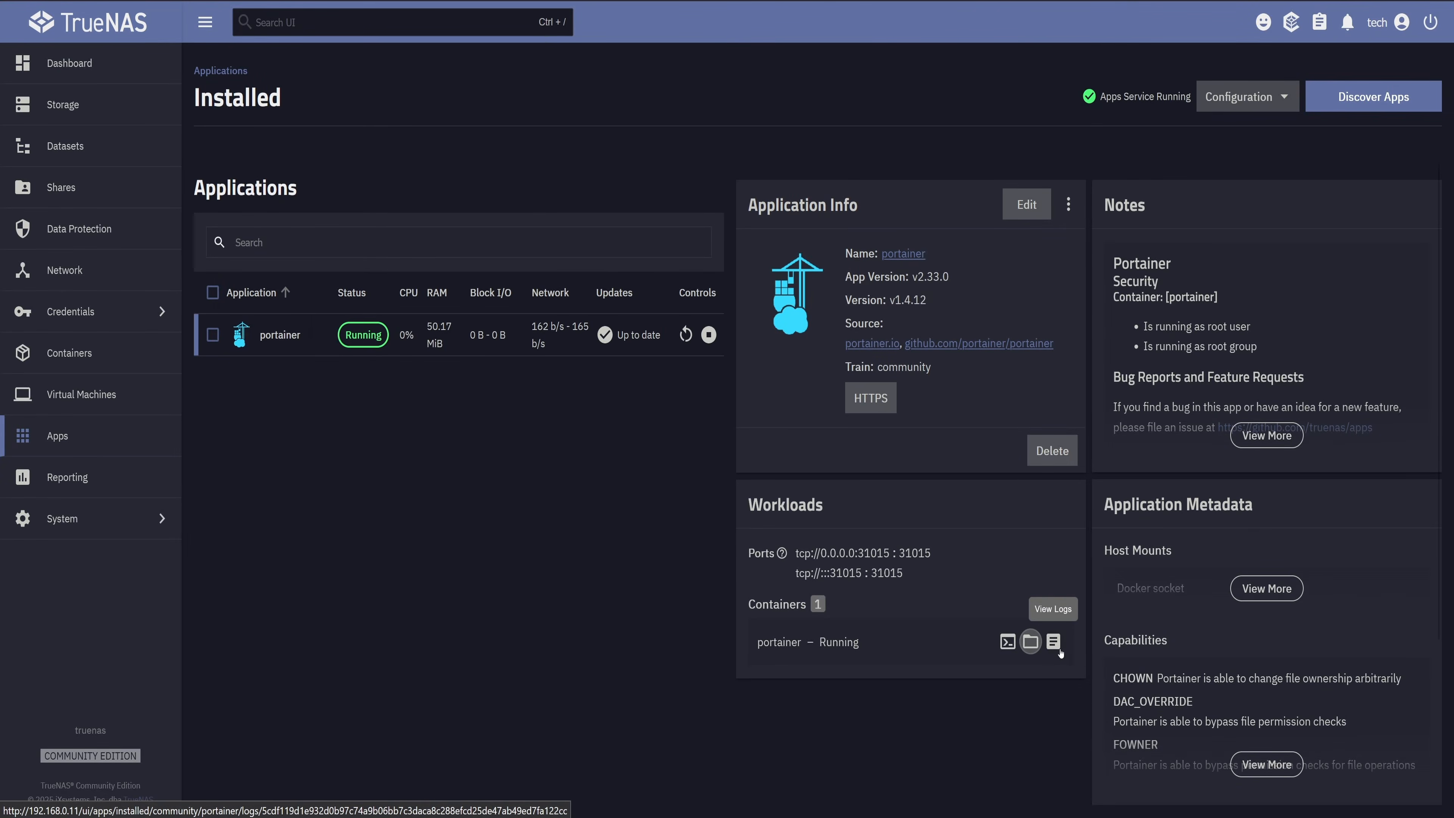
# View the portainer container's logs with 500 tail lines, and return to the installed applications.
pyautogui.click(1053, 642)
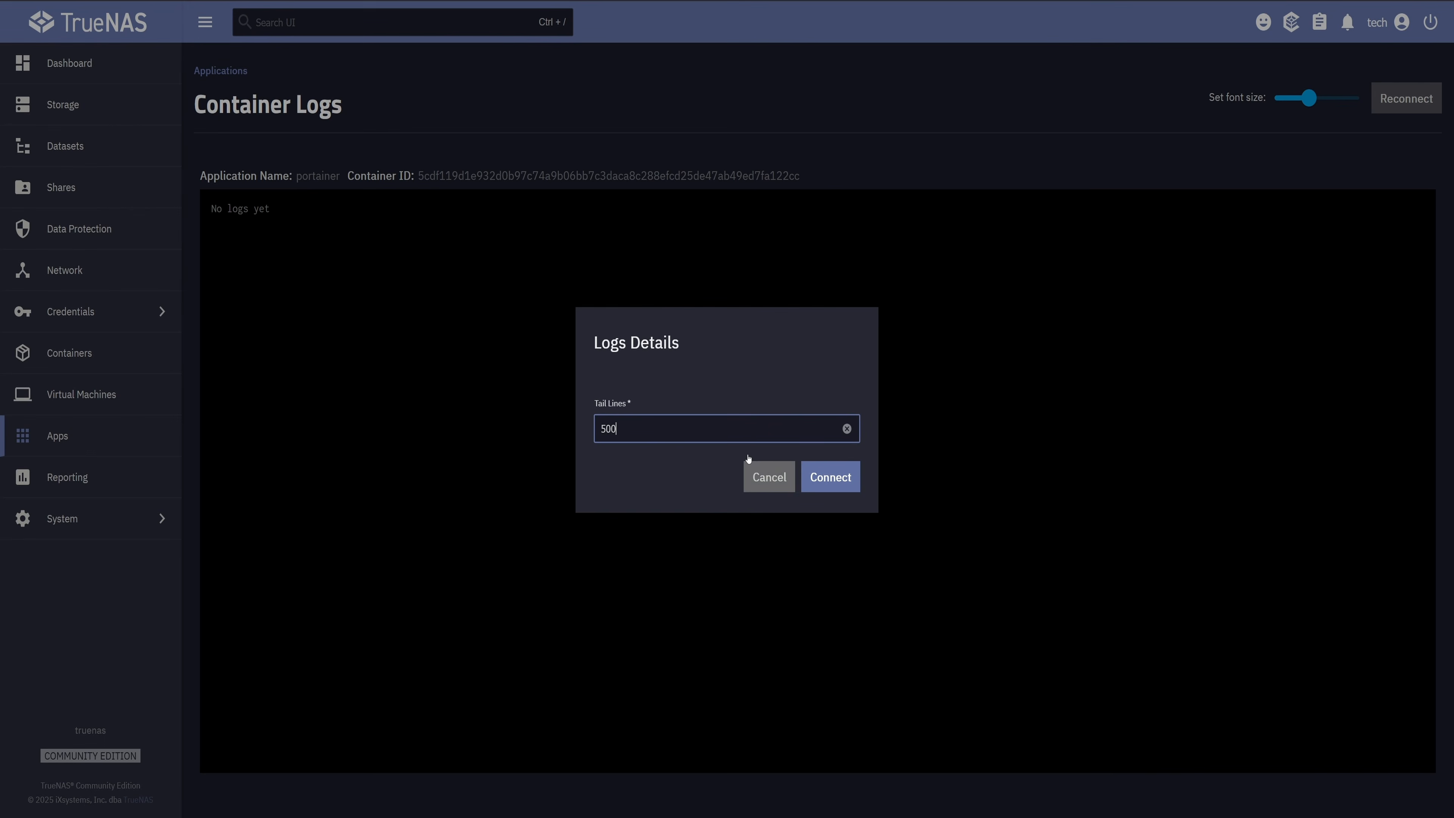
pyautogui.click(855, 478)
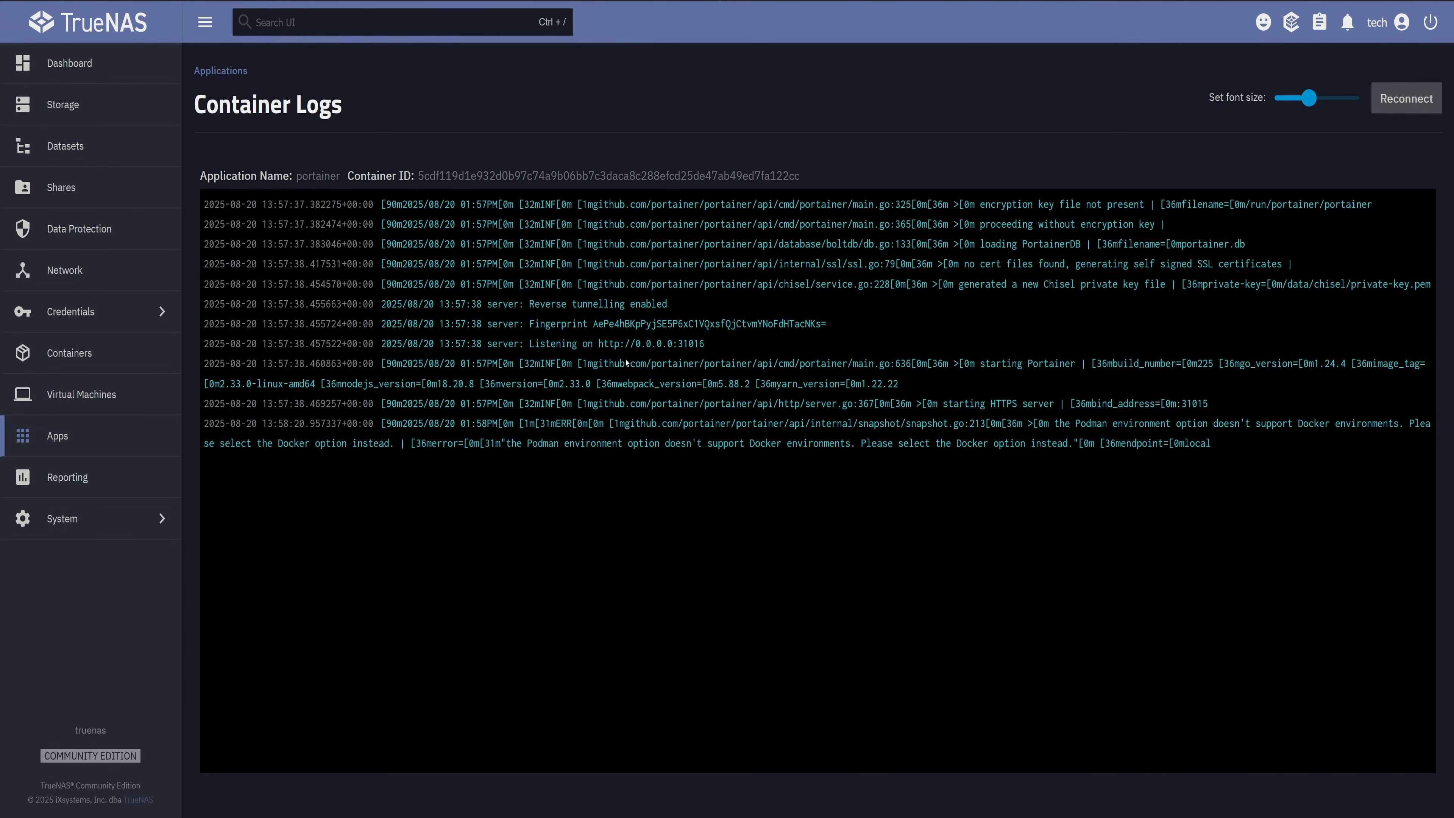
pyautogui.click(220, 70)
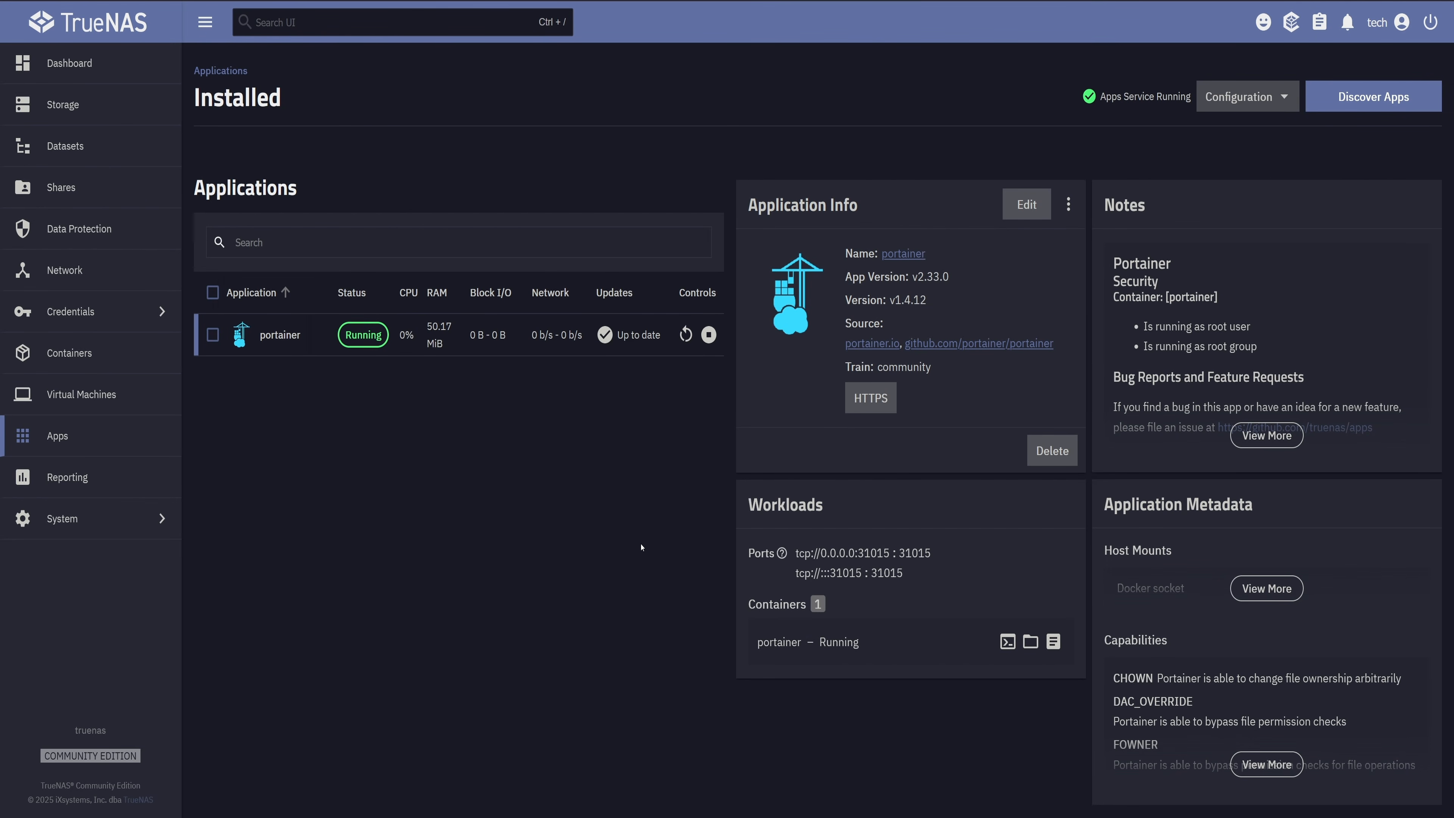
# Review the installed Portainer app's editable configuration from application name to resource limits, and leave it without updating.
pyautogui.click(1022, 207)
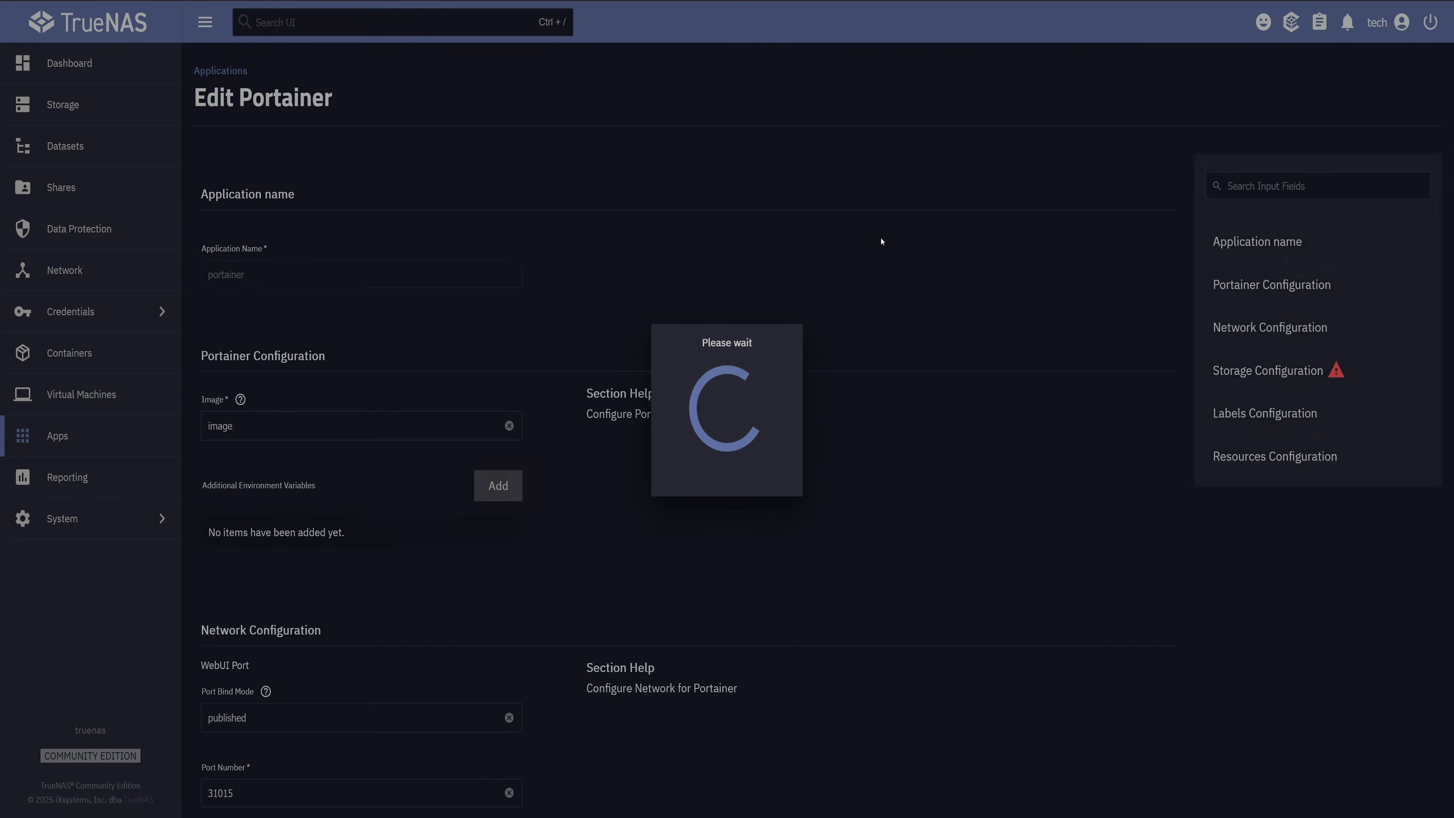
pyautogui.scroll(-20, 775, 496)
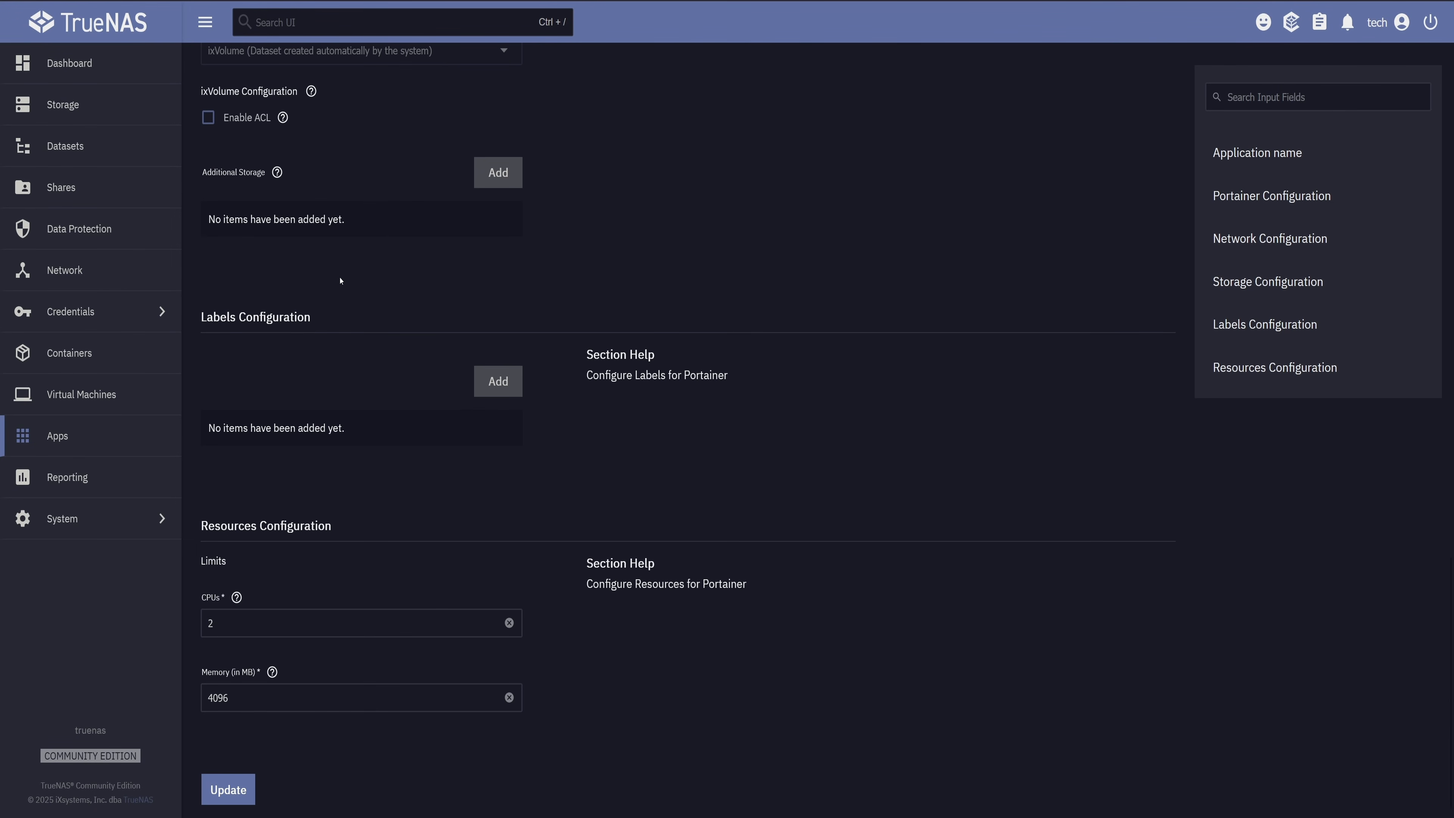
pyautogui.scroll(20, 521, 278)
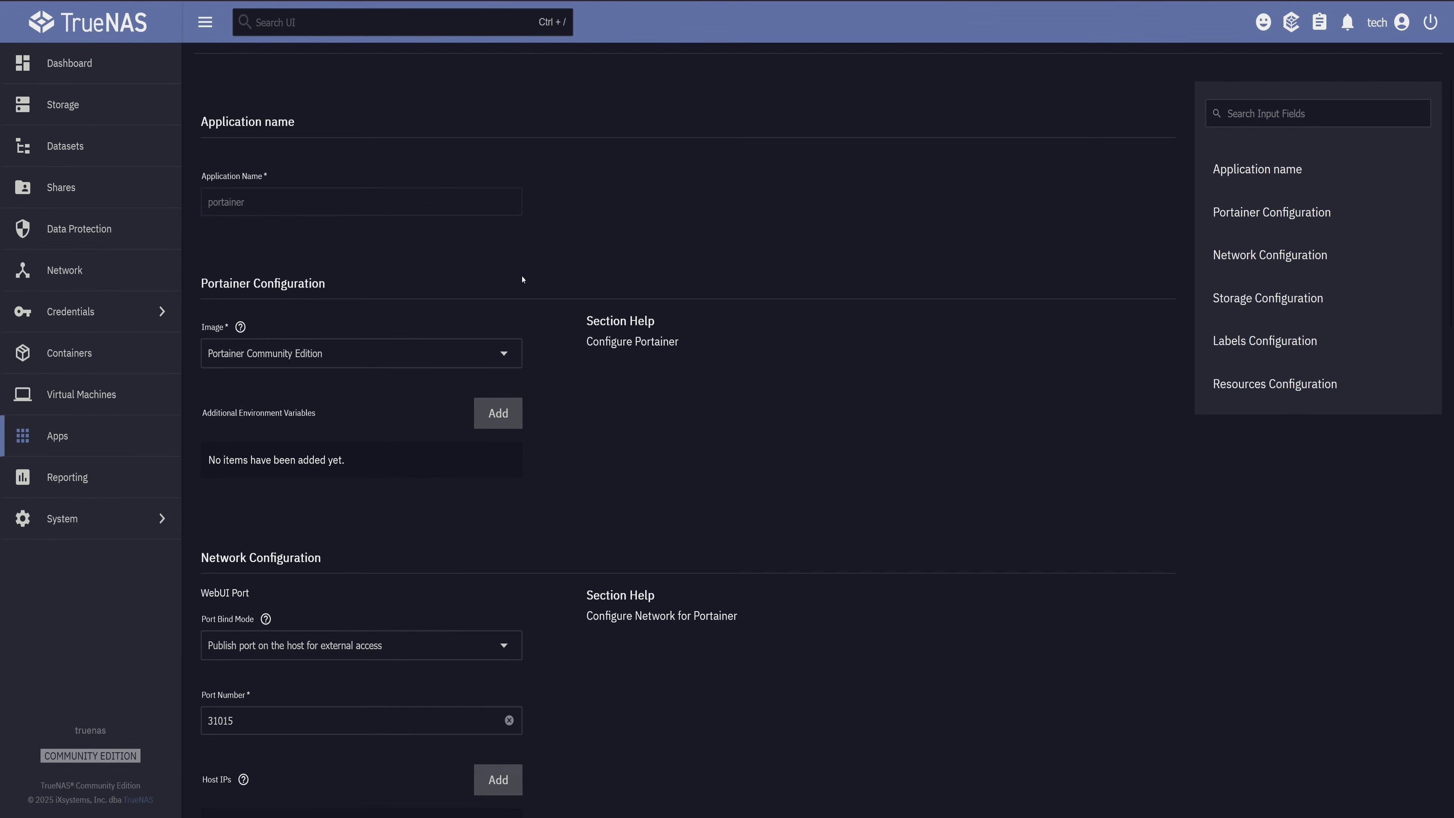
pyautogui.scroll(2, 522, 279)
pyautogui.click(213, 72)
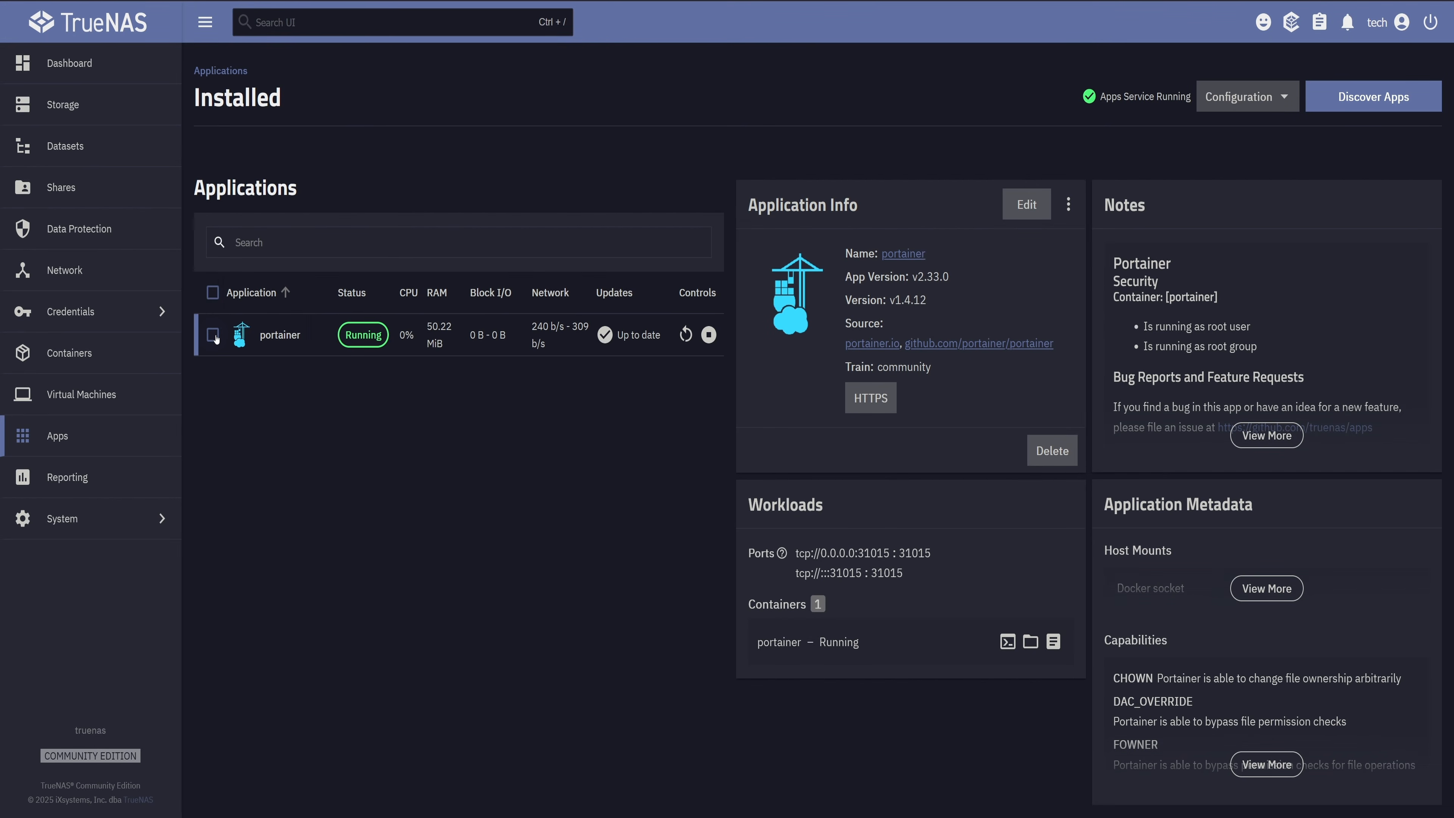
# Delete the portainer app with its iXVolumes removed and force-removed, but keep its images.
pyautogui.click(1051, 450)
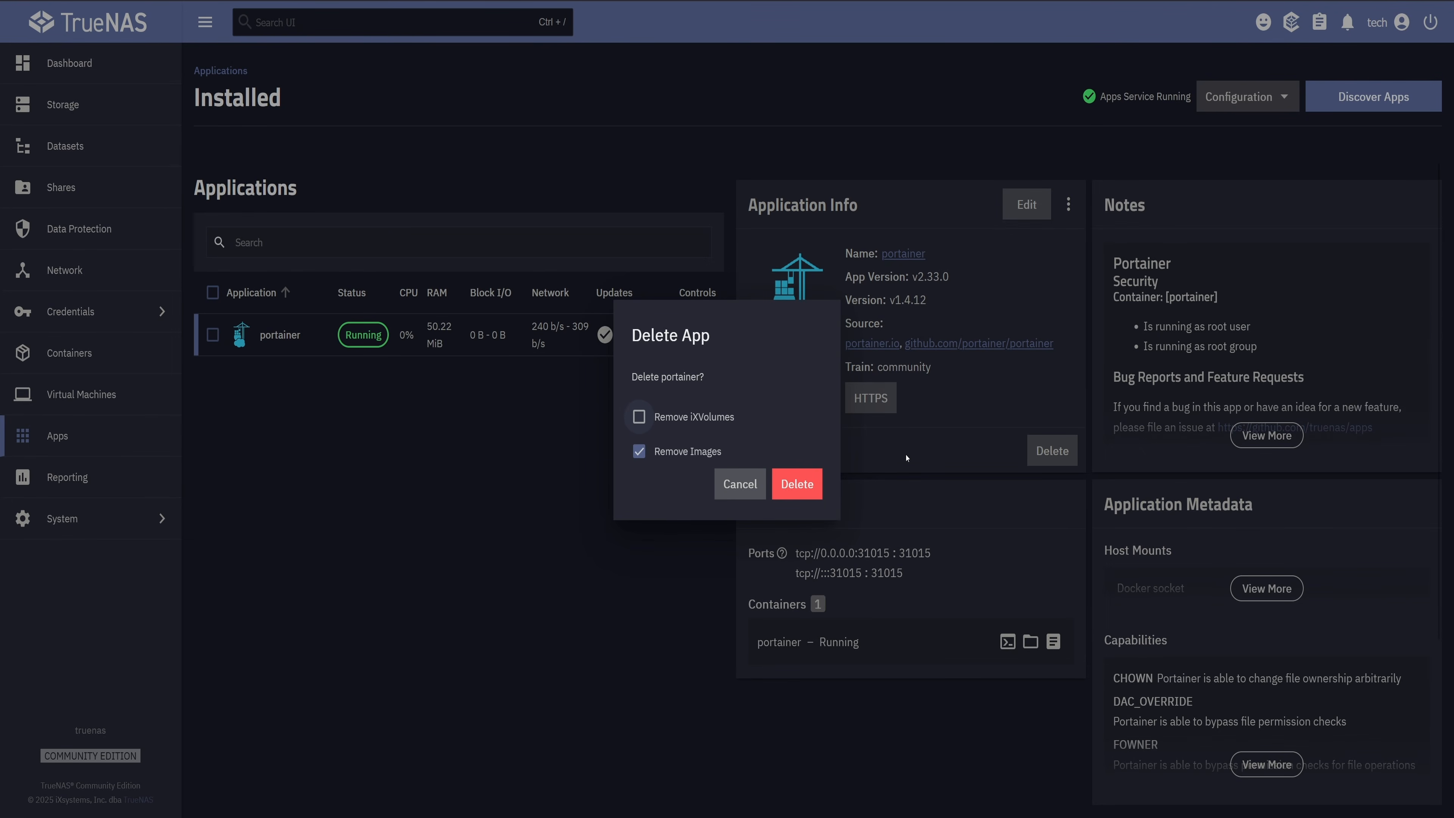
pyautogui.click(681, 417)
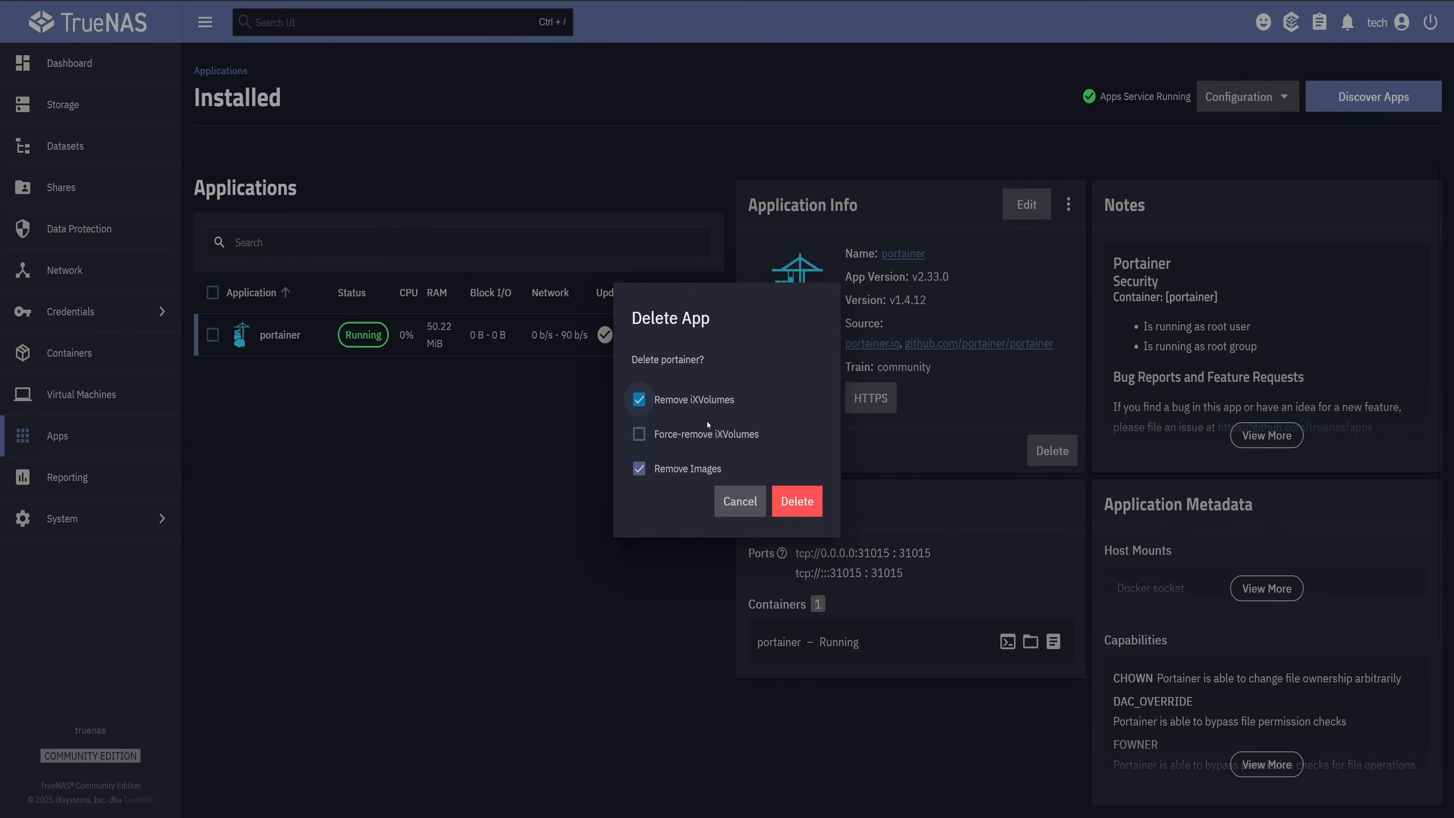
pyautogui.click(697, 435)
pyautogui.click(701, 469)
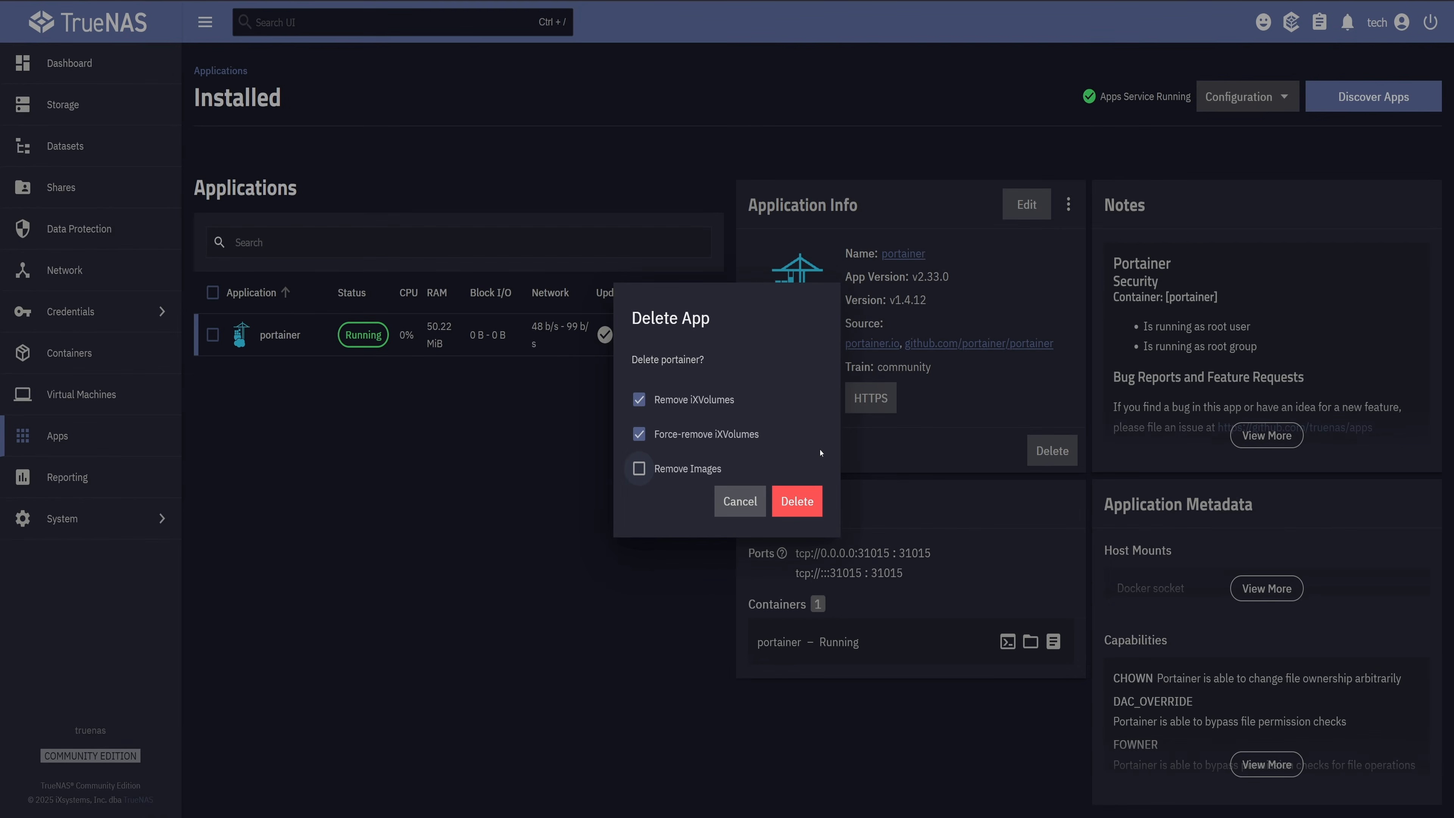
pyautogui.click(807, 499)
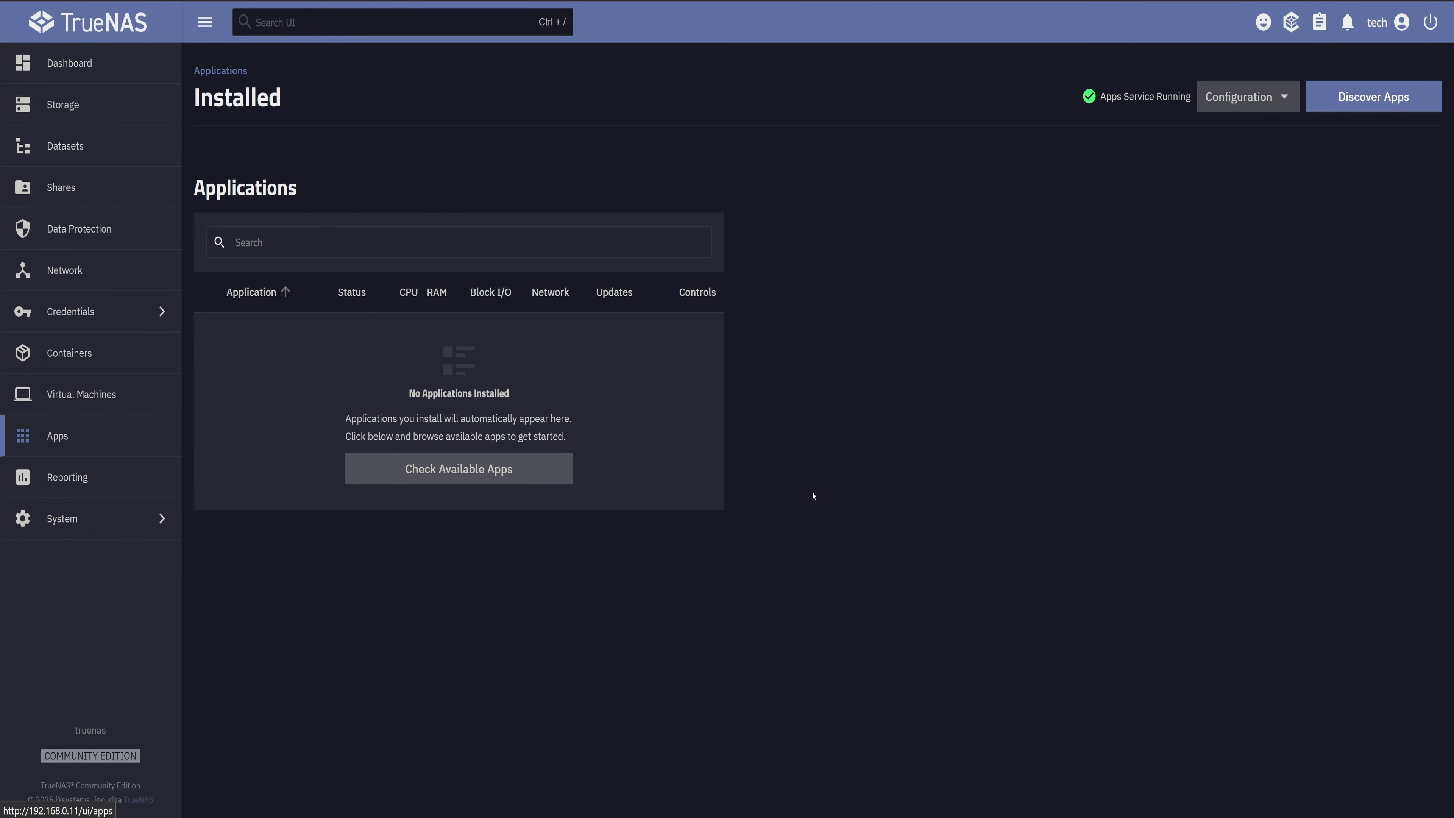
# Create a dataset named Applications with the Generic preset under HDD500.
pyautogui.click(65, 145)
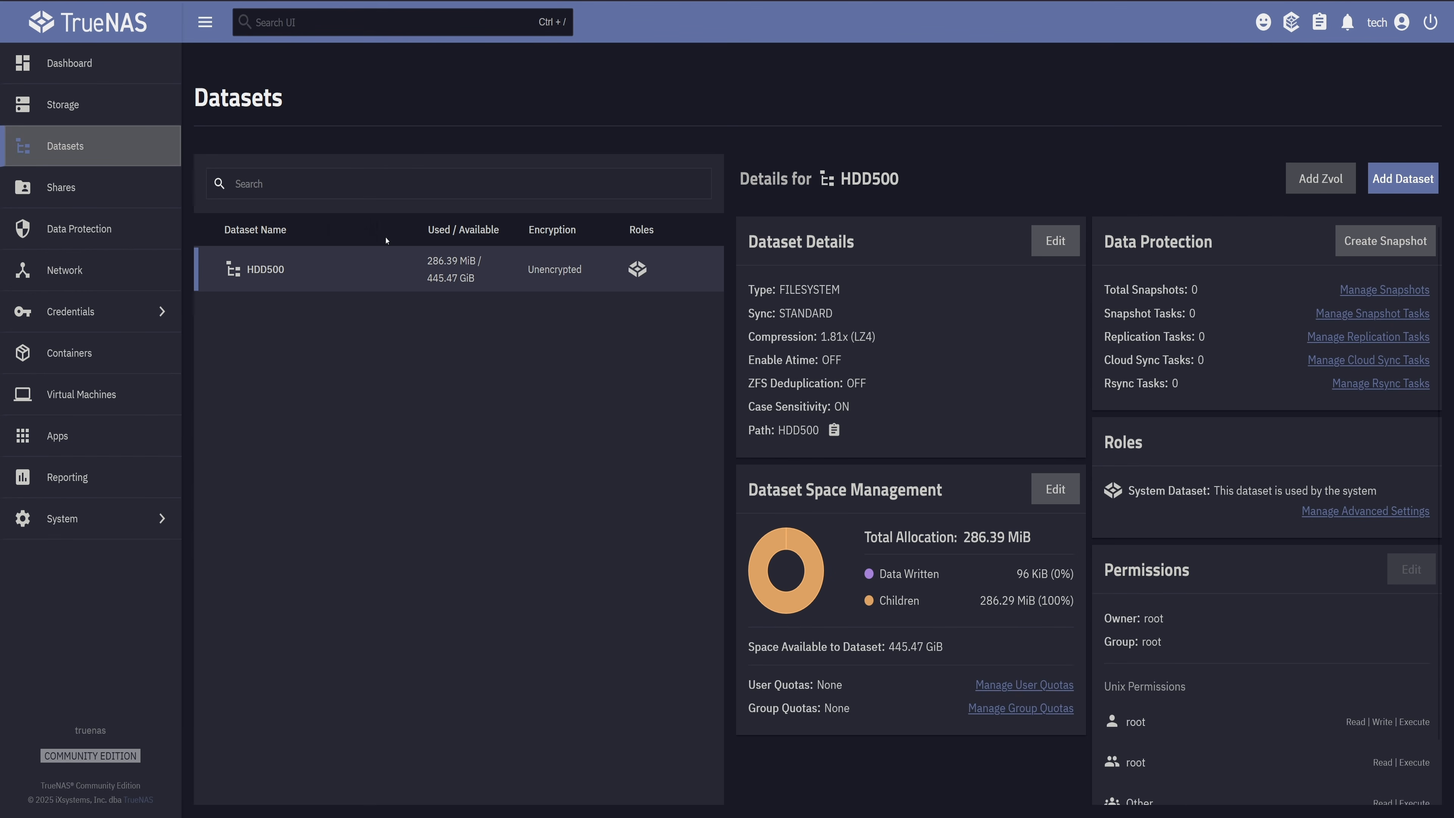
pyautogui.click(1401, 178)
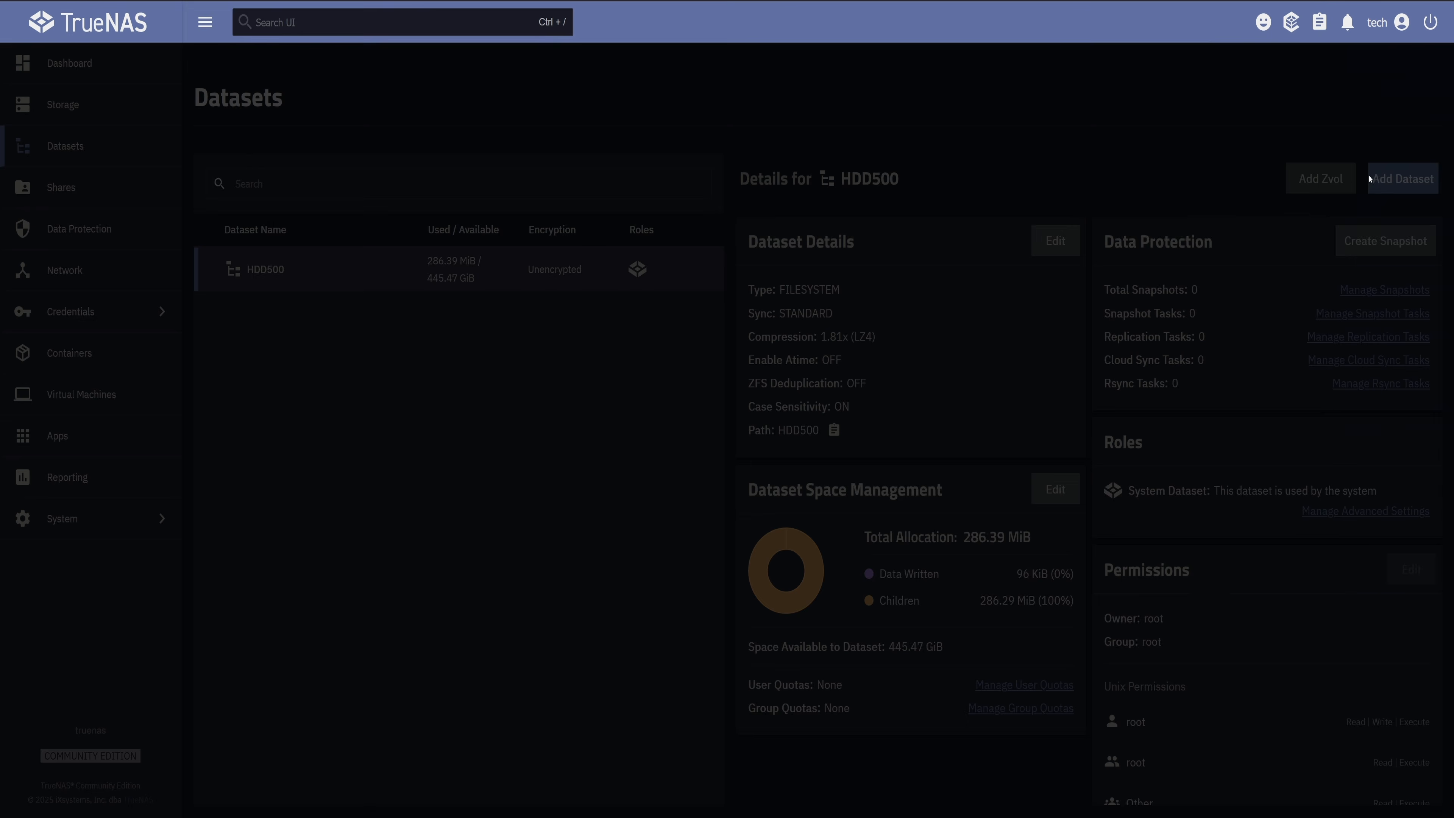
pyautogui.click(959, 309)
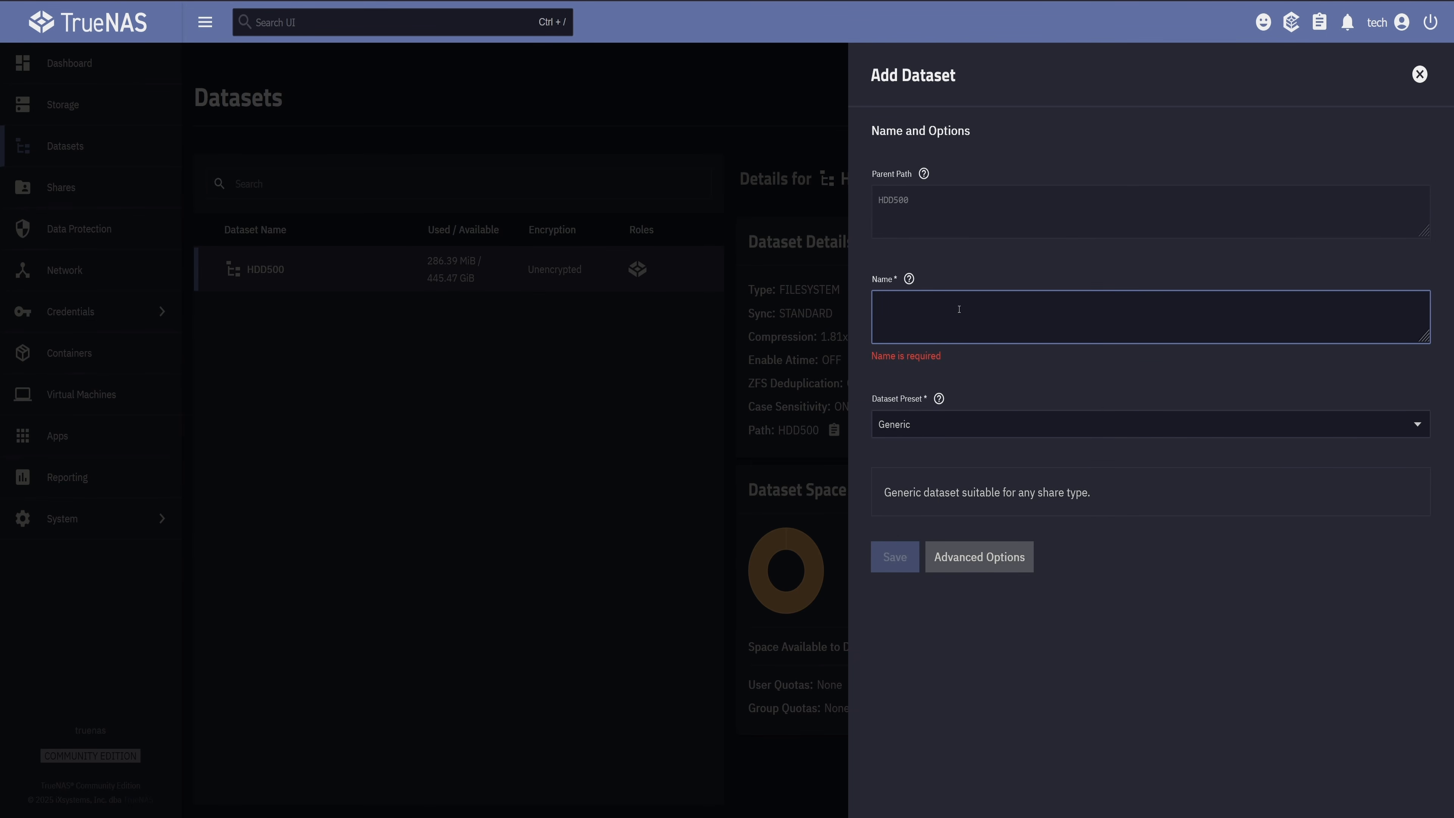
pyautogui.write('Application')
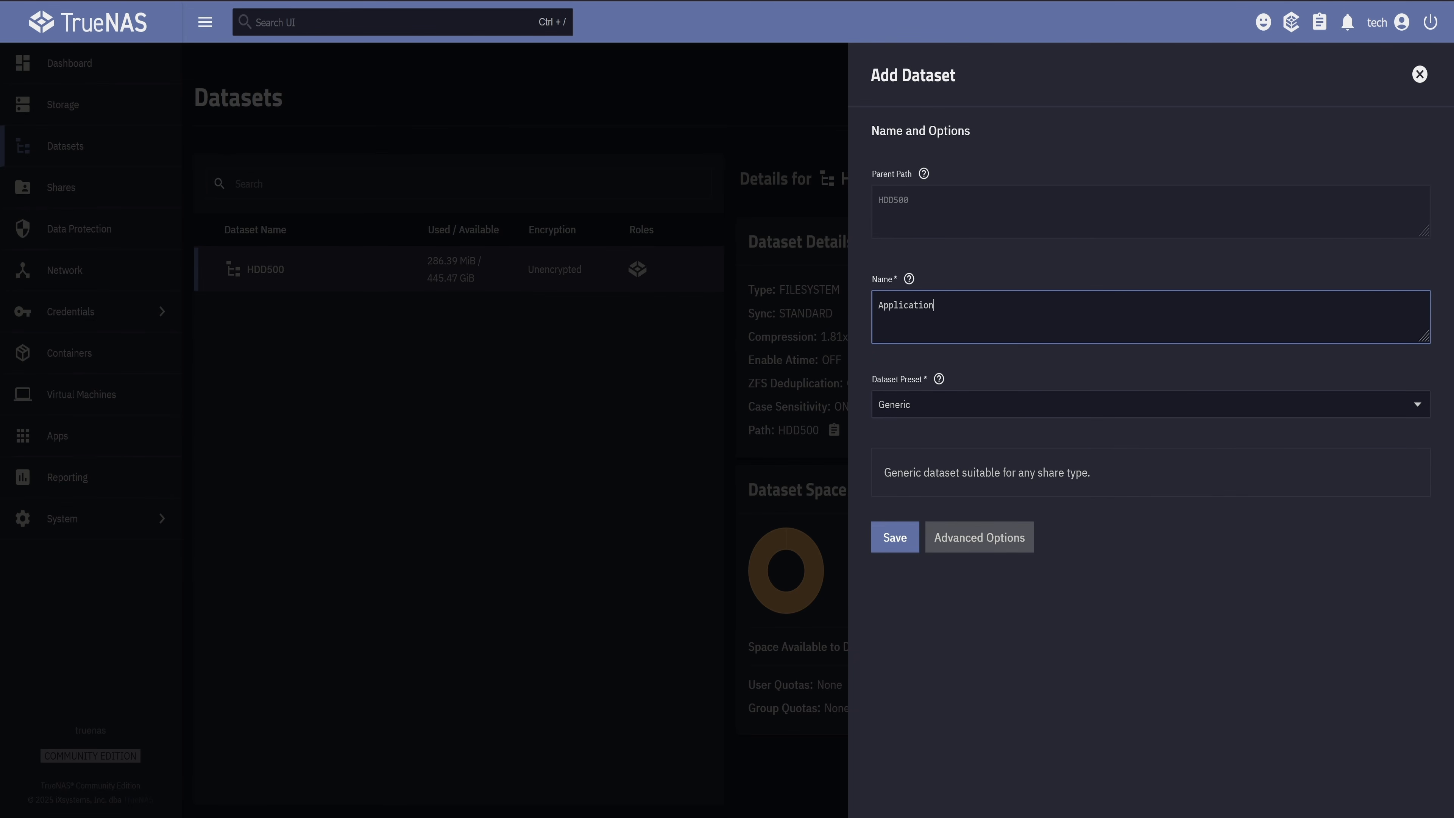
pyautogui.write('s')
pyautogui.click(900, 546)
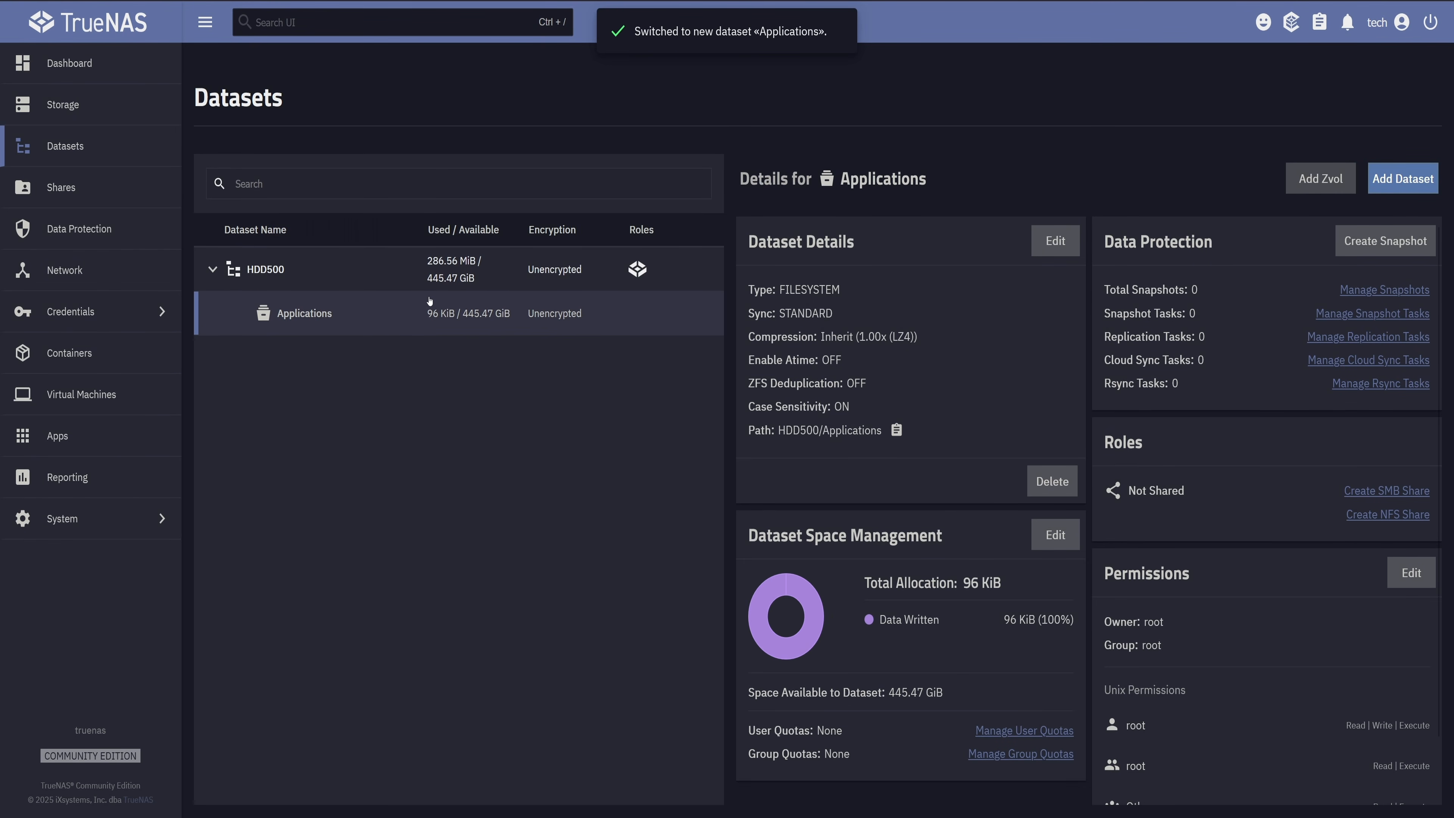
# Create a child dataset named Portainer with the Generic preset under HDD500/Applications.
pyautogui.click(1382, 183)
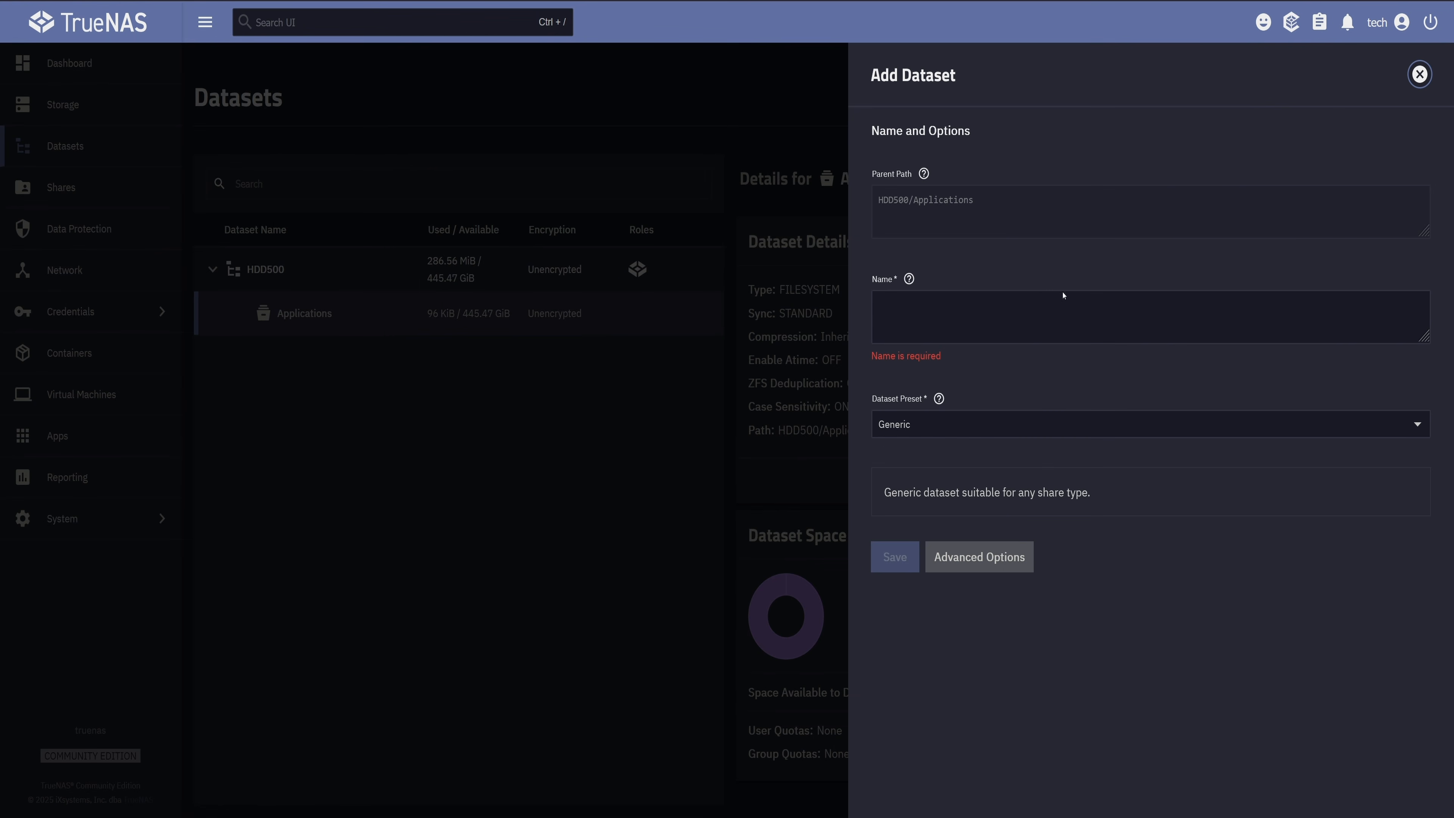
pyautogui.write('Portainer')
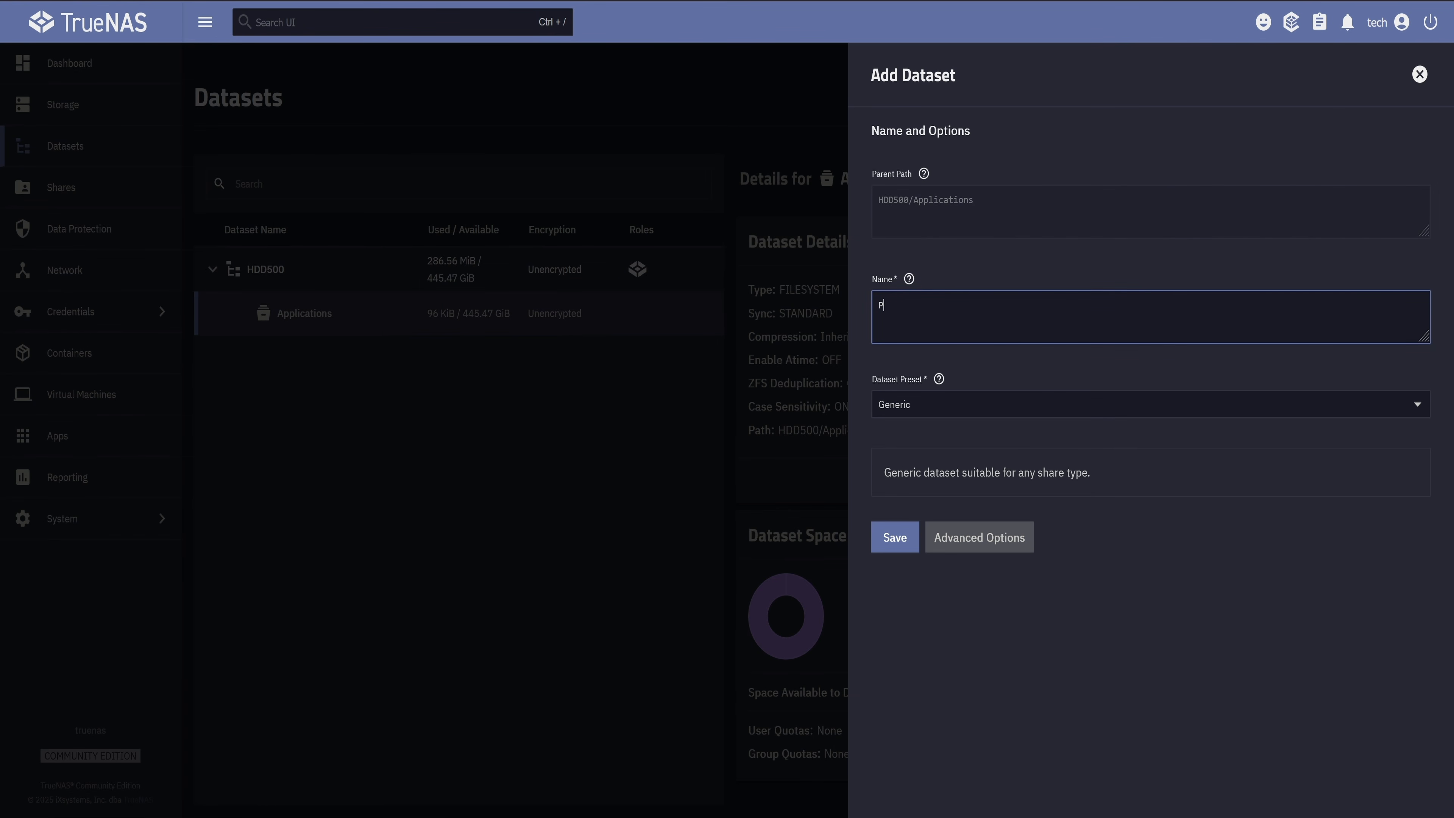
pyautogui.click(894, 523)
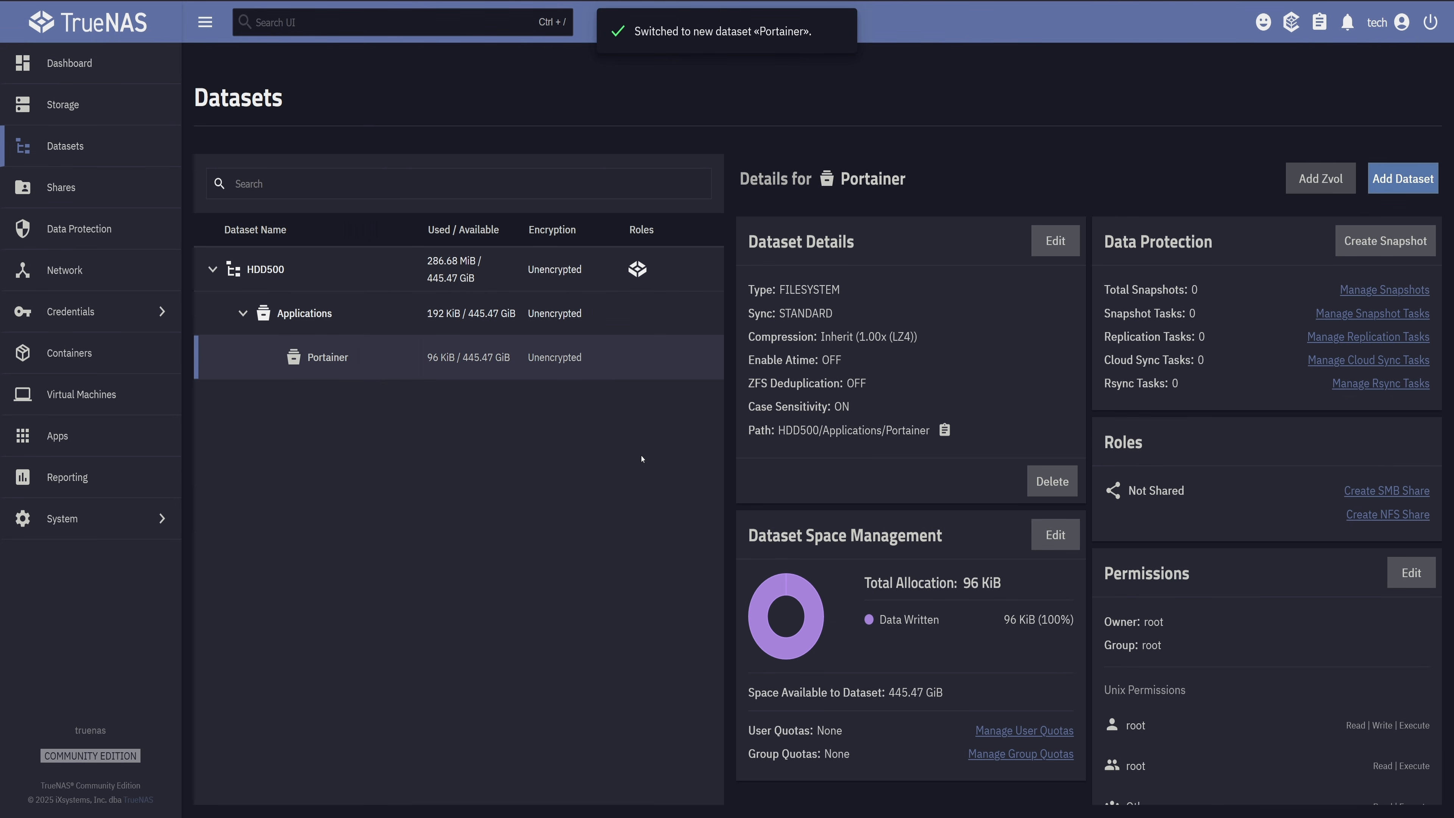
# Search the available apps for "portainer" and open the Portainer app's details.
pyautogui.click(144, 428)
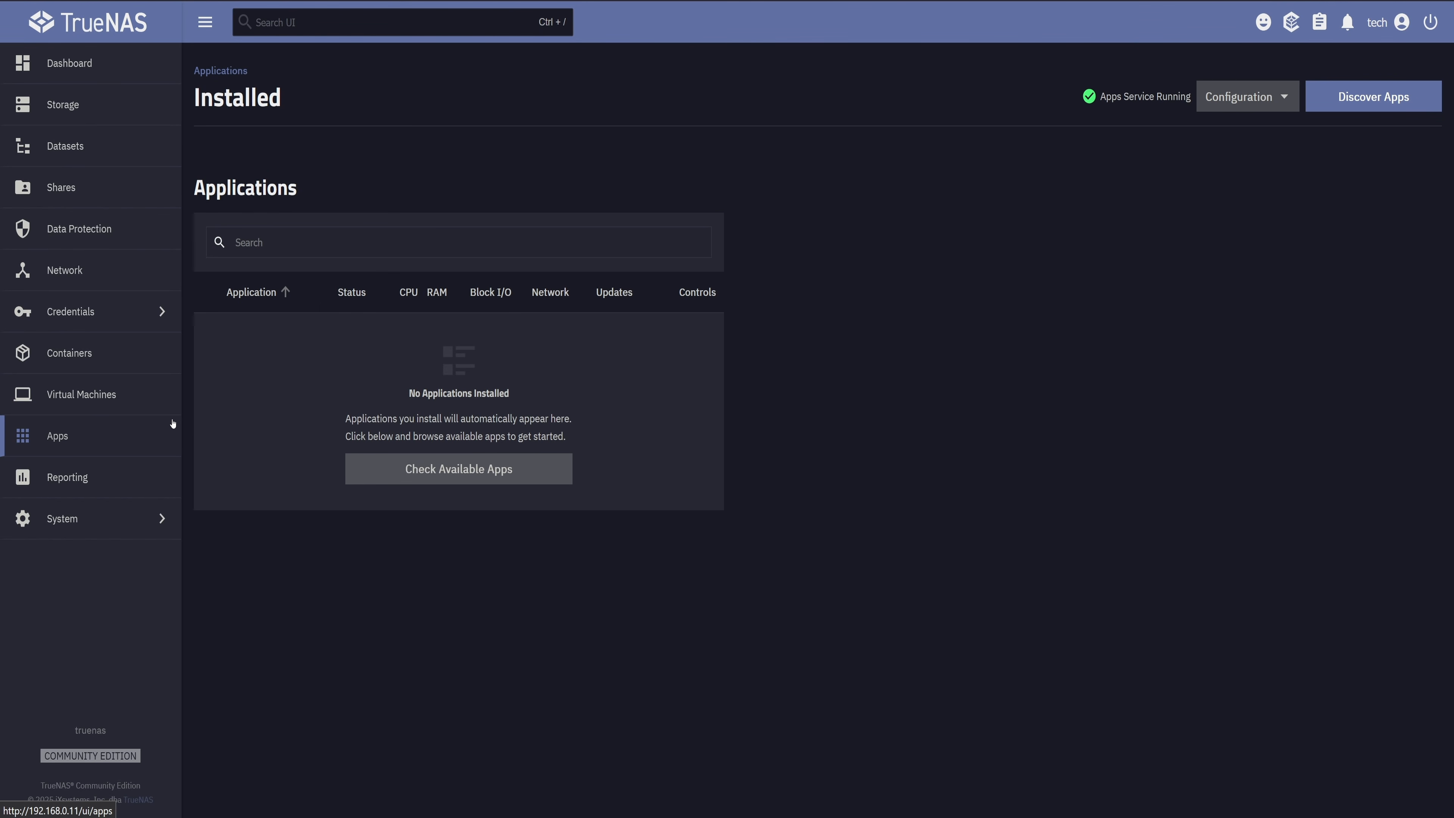
pyautogui.click(403, 466)
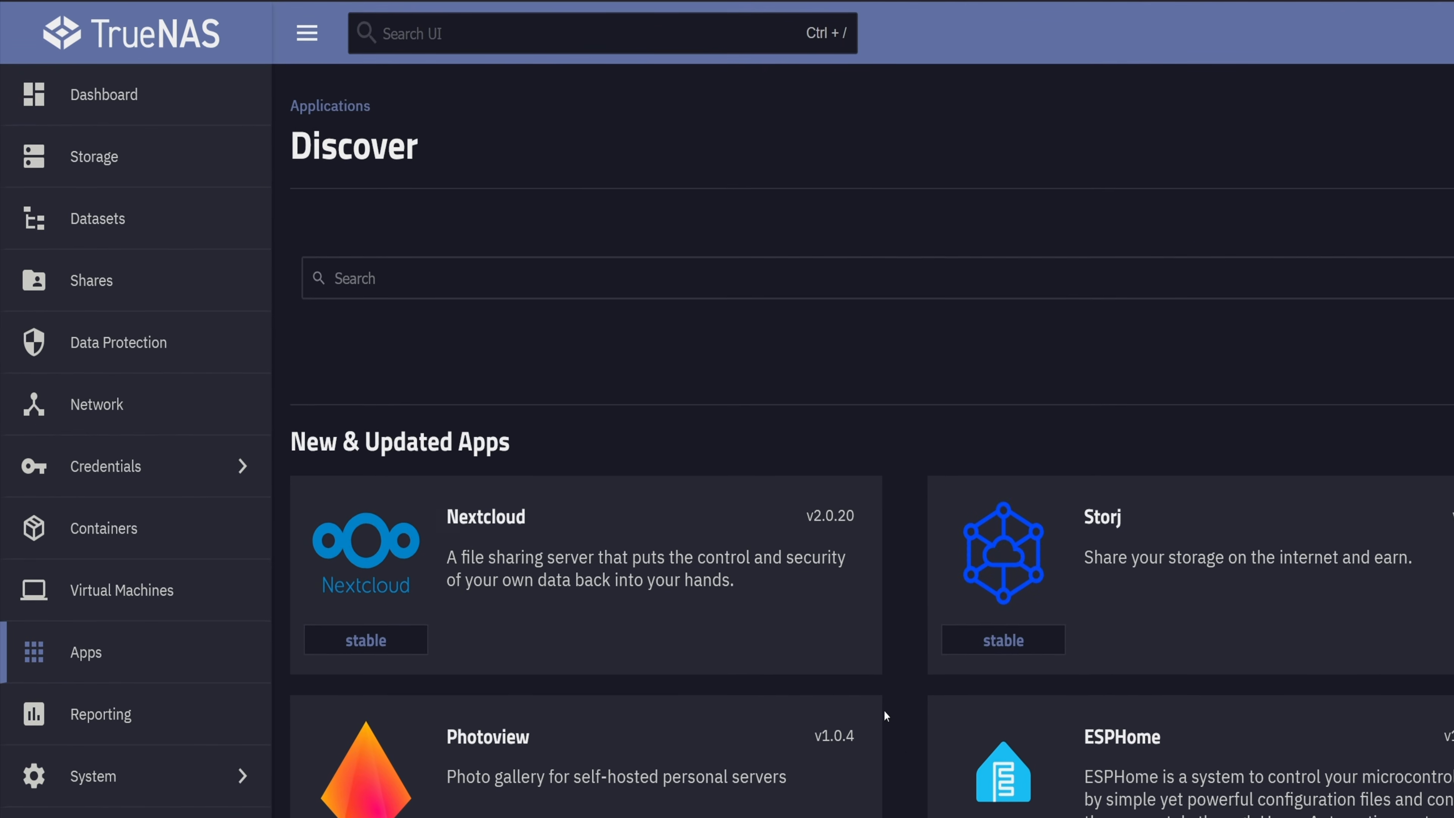
pyautogui.click(275, 212)
pyautogui.write('portainer')
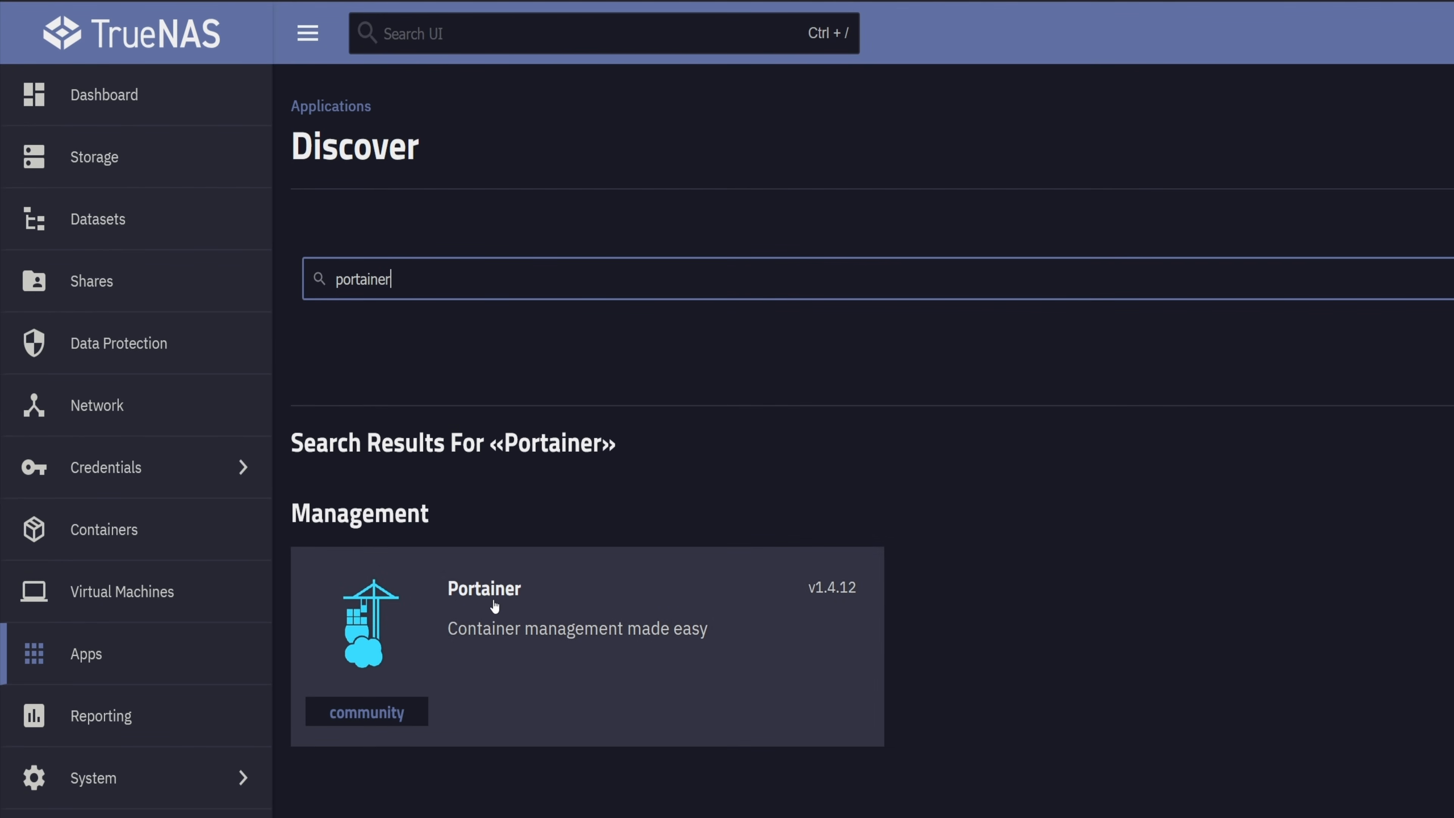
pyautogui.click(494, 606)
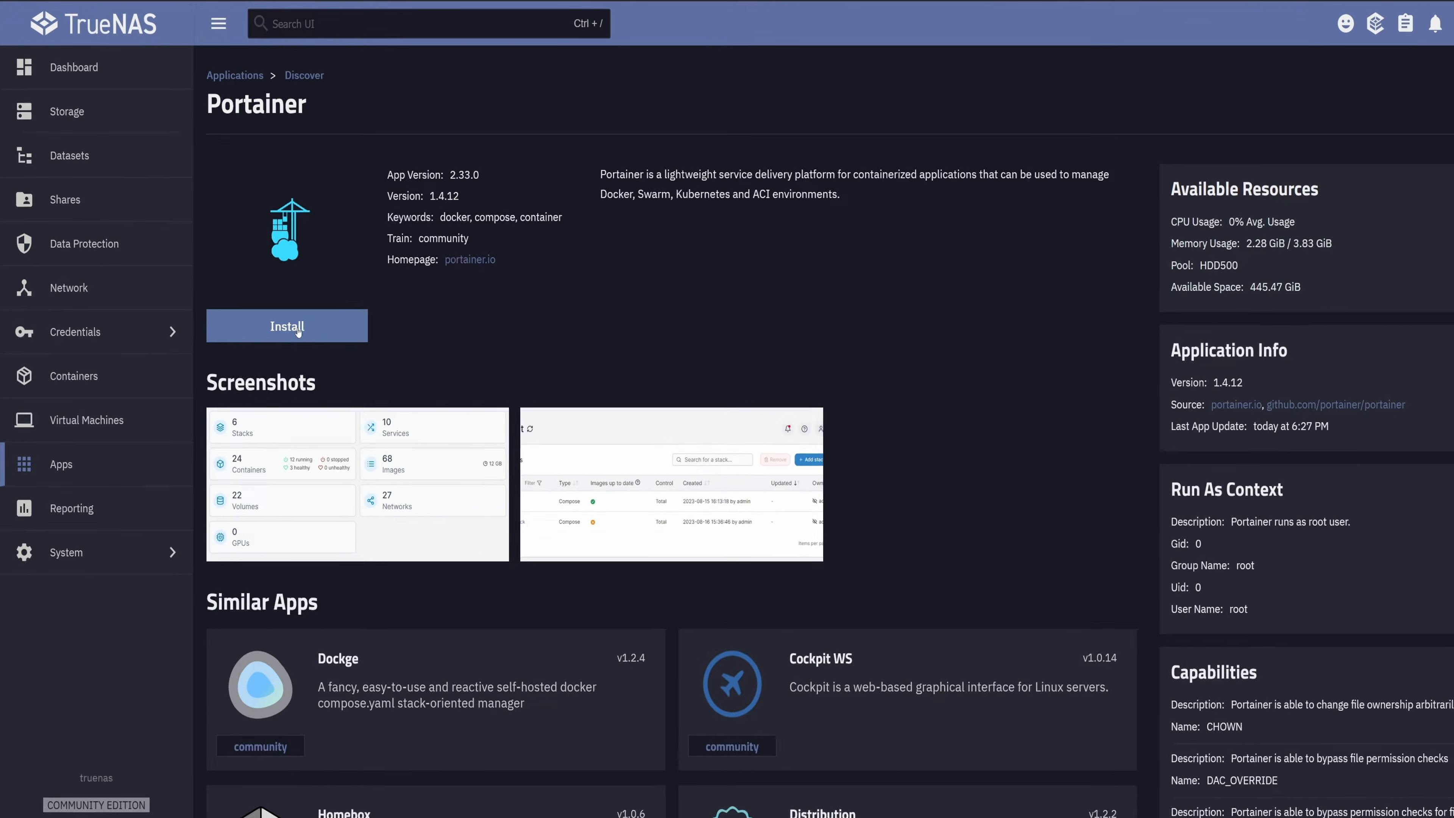
# Start the Portainer installation and set its data storage type to Host Path (Path that already exists on the system).
pyautogui.click(420, 467)
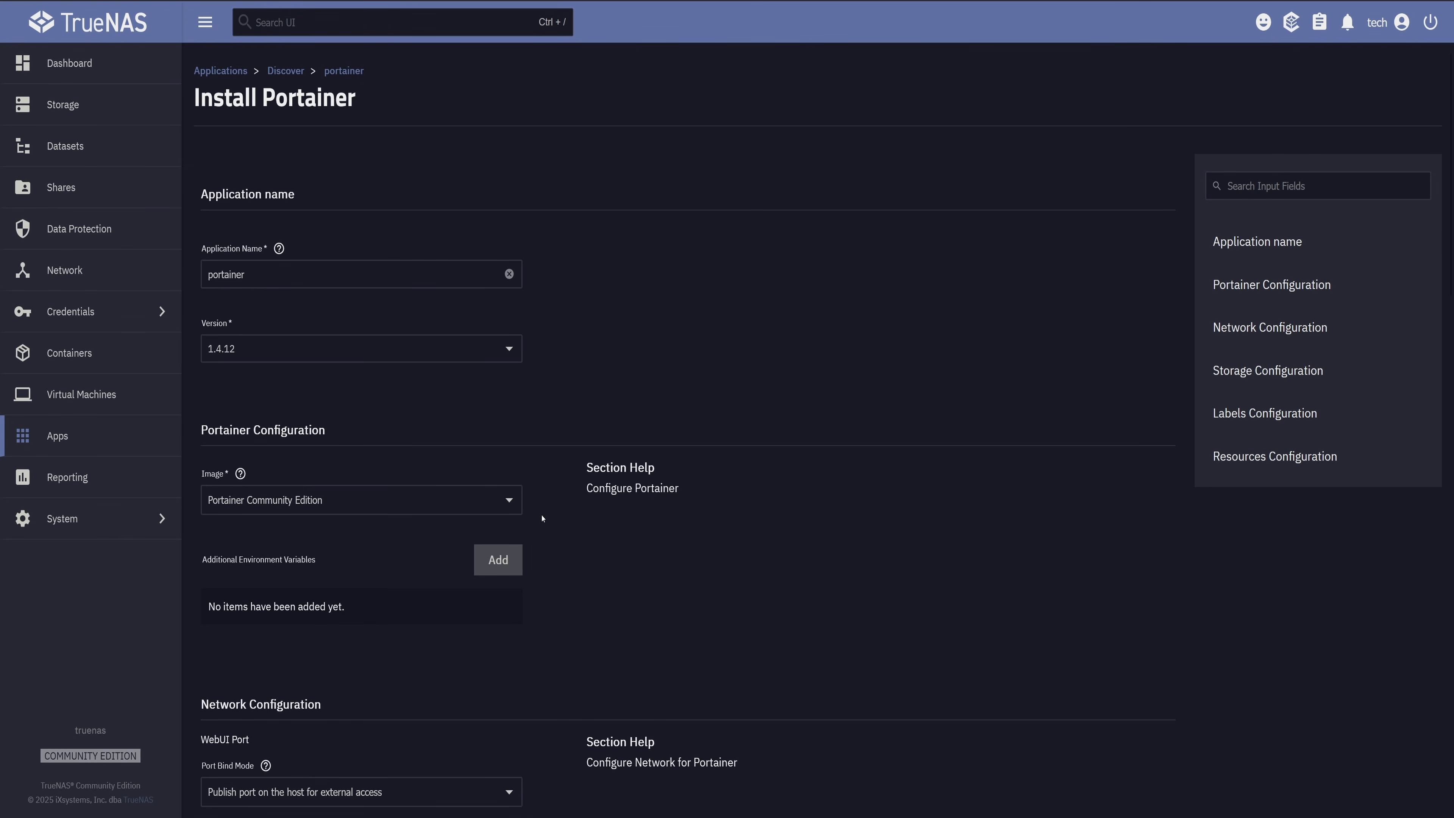
pyautogui.scroll(-12, 542, 518)
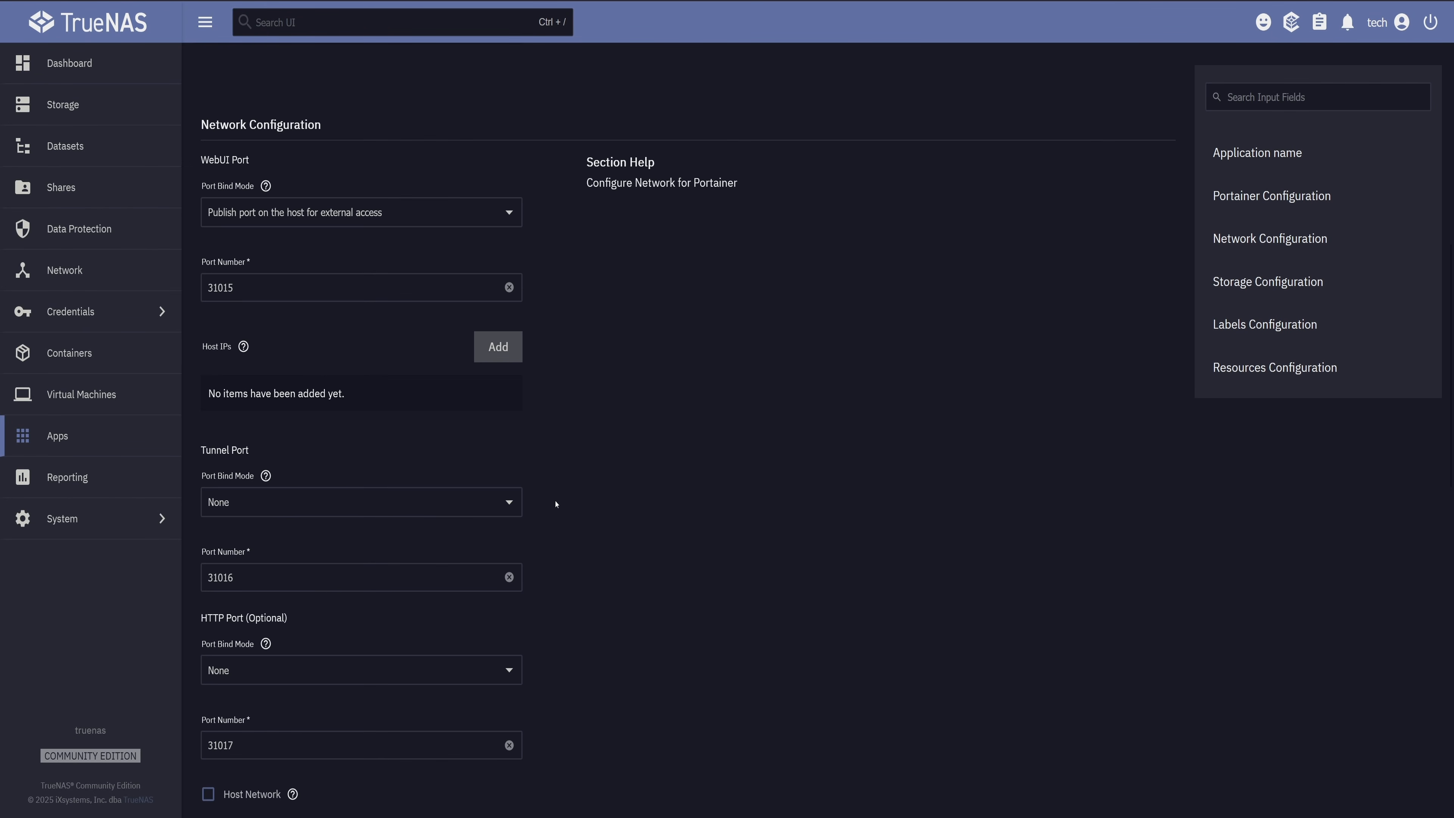
pyautogui.scroll(-5, 555, 504)
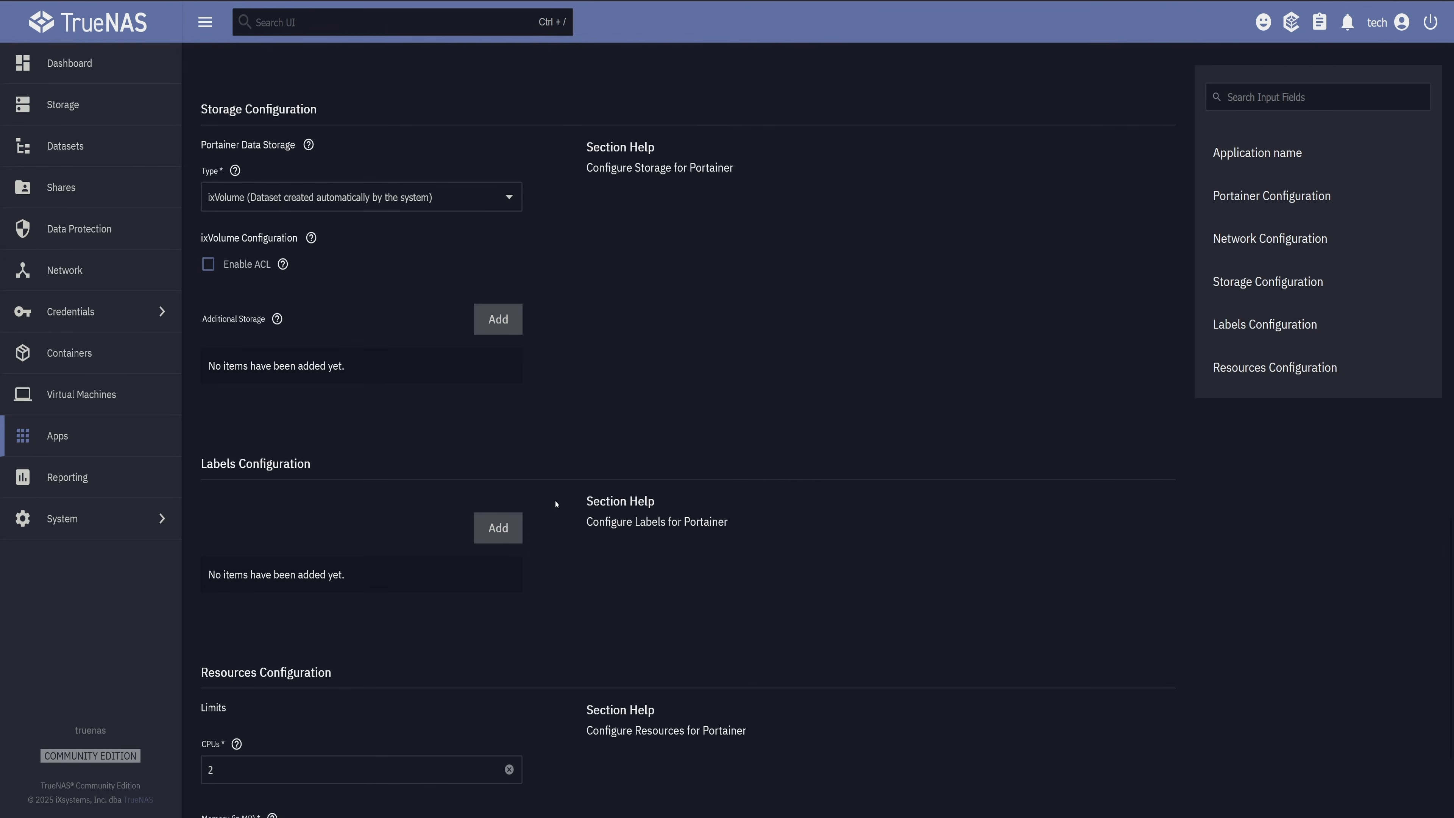
pyautogui.click(356, 198)
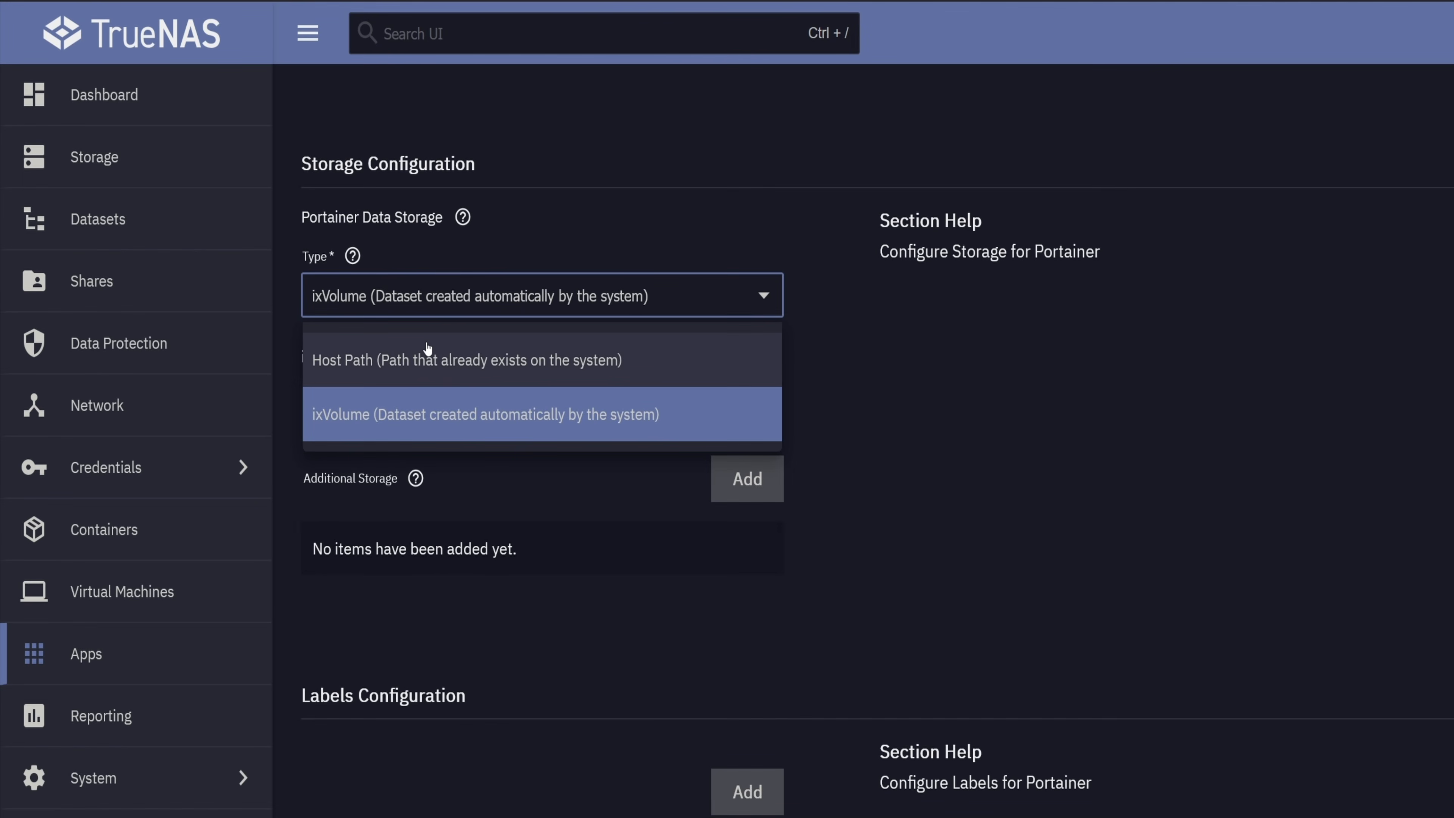
pyautogui.click(427, 355)
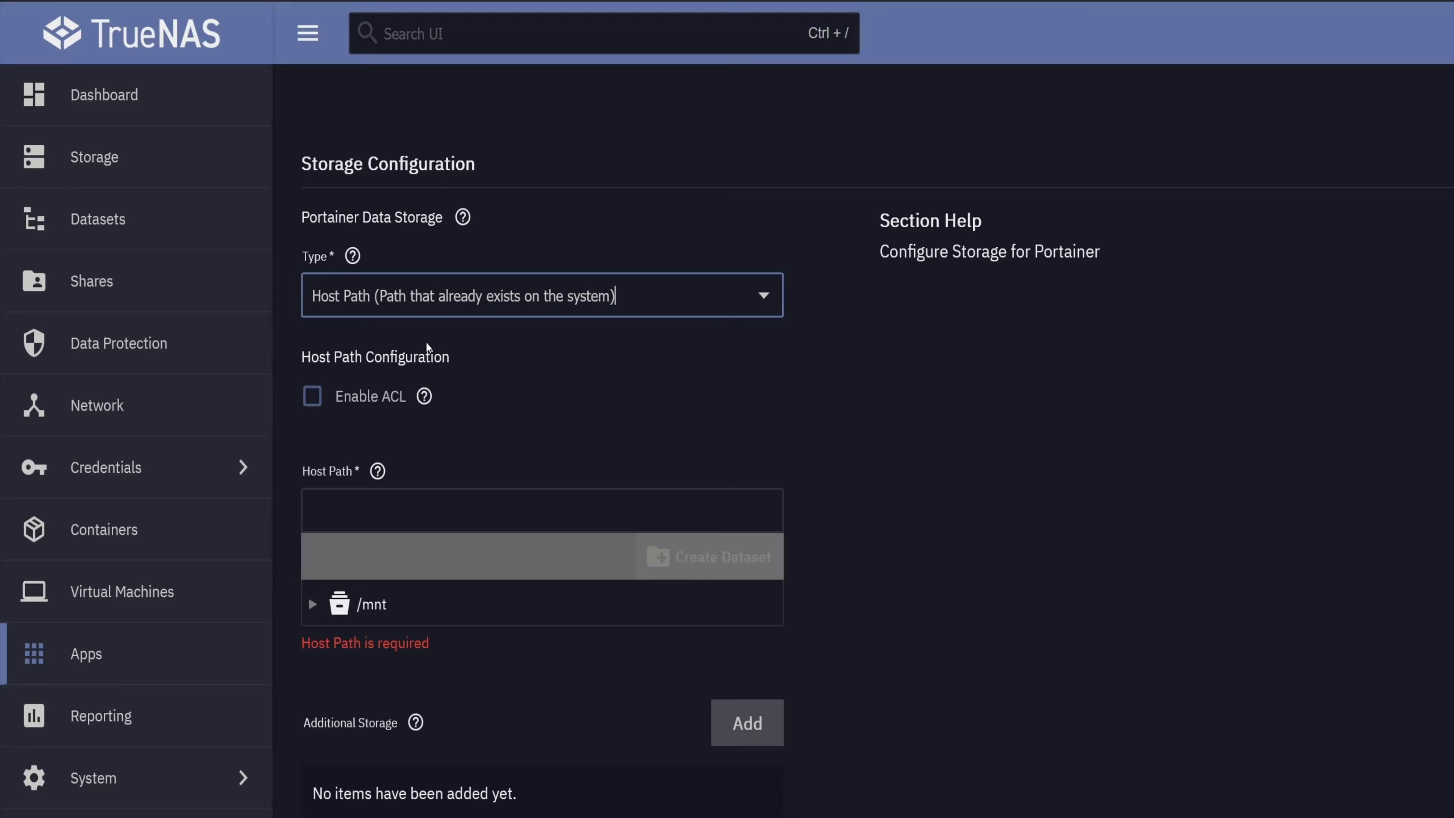
# Choose /mnt/HDD500/Applications/Portainer as the host path for Portainer's data storage and install the app.
pyautogui.click(312, 603)
pyautogui.click(335, 645)
pyautogui.click(359, 685)
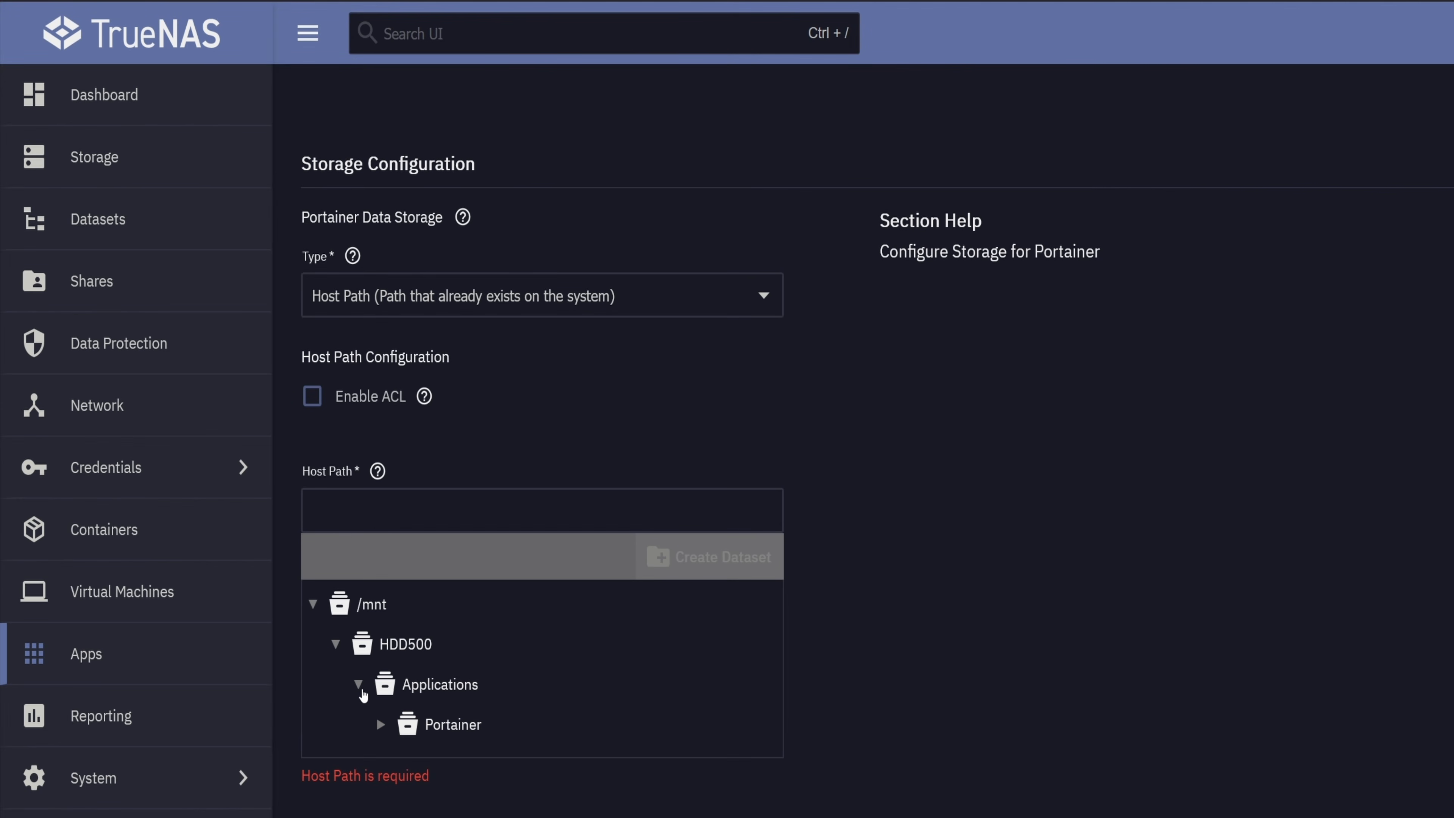
pyautogui.click(454, 726)
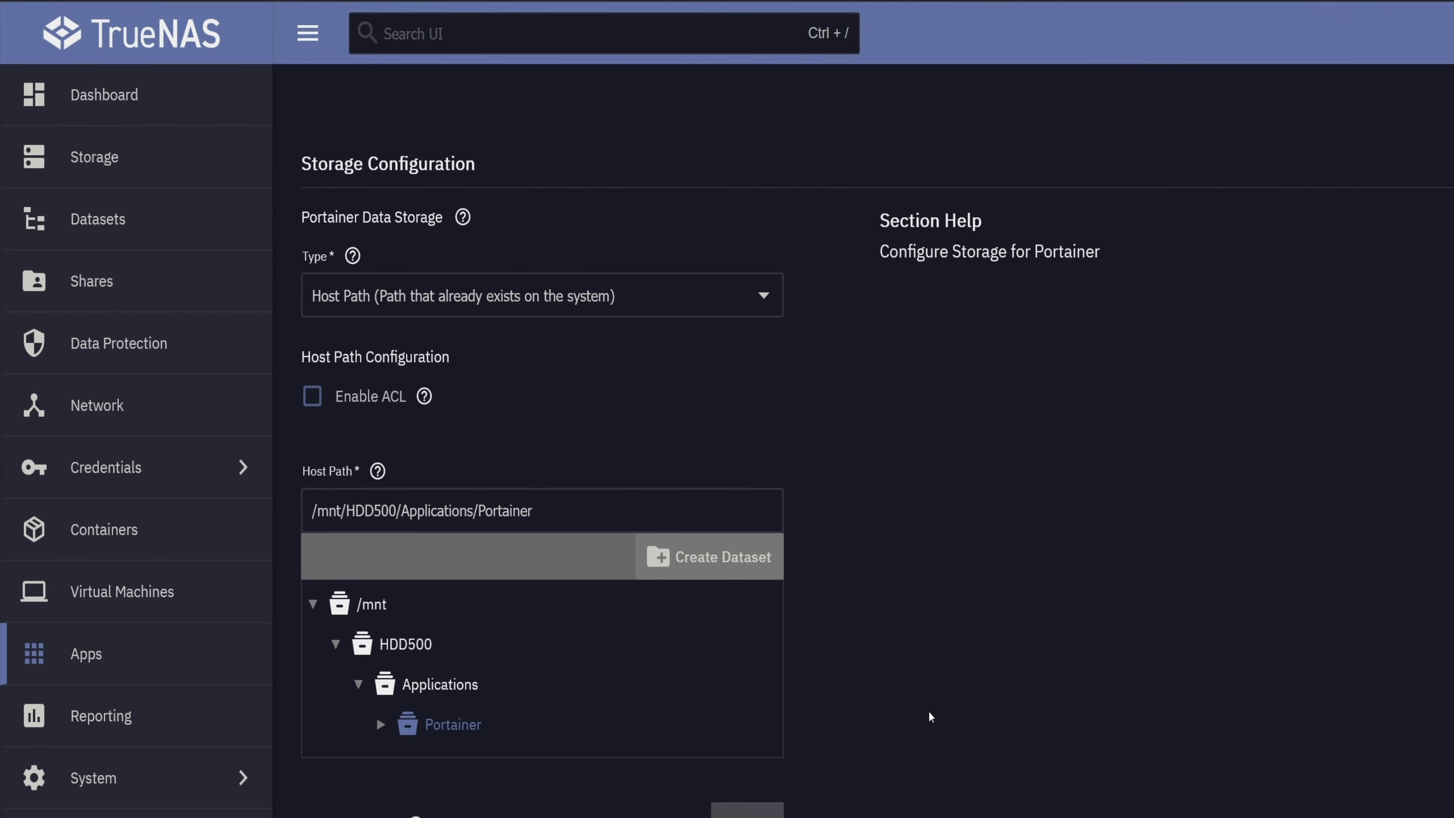
pyautogui.scroll(-5, 619, 478)
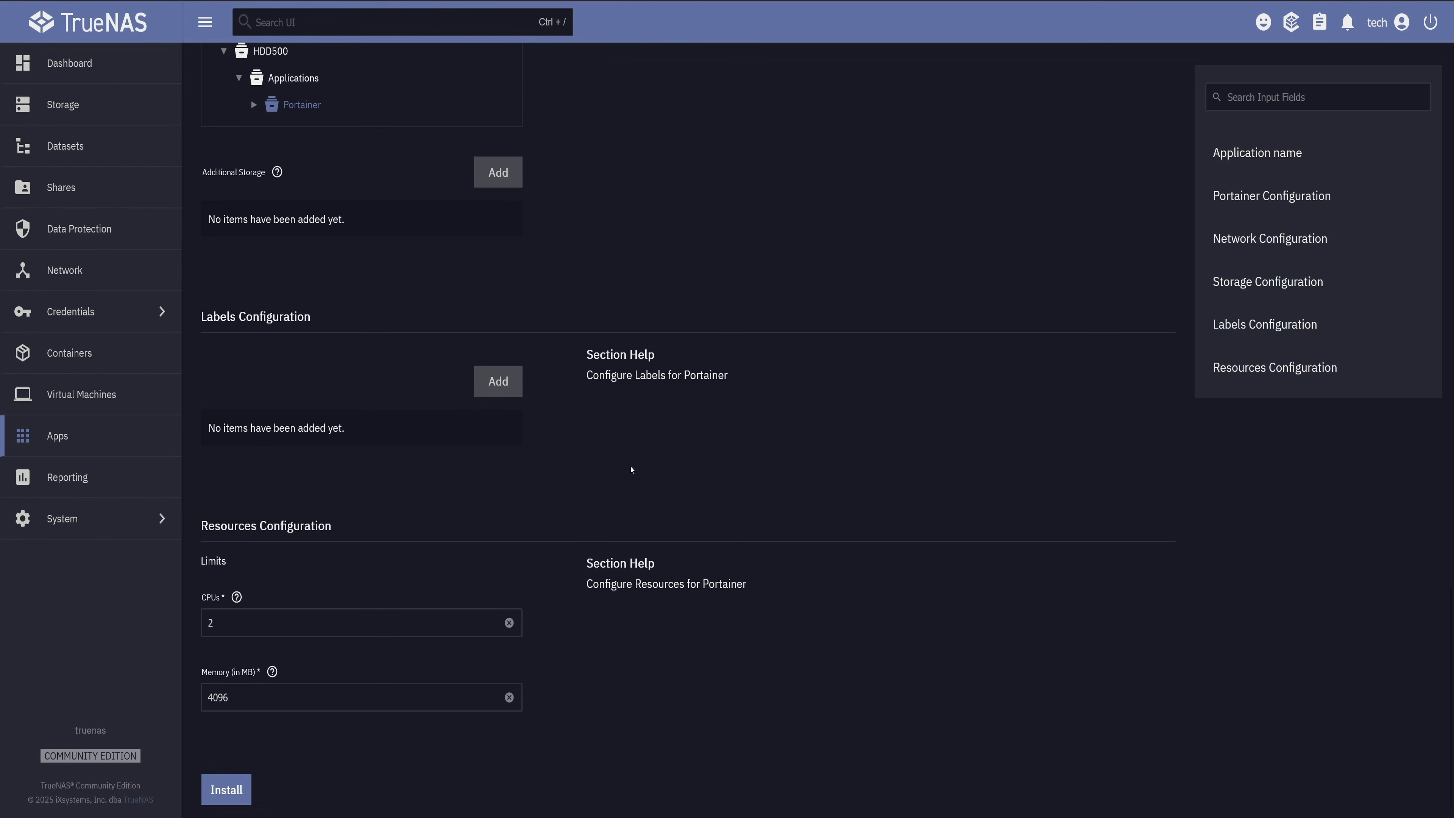
pyautogui.click(227, 790)
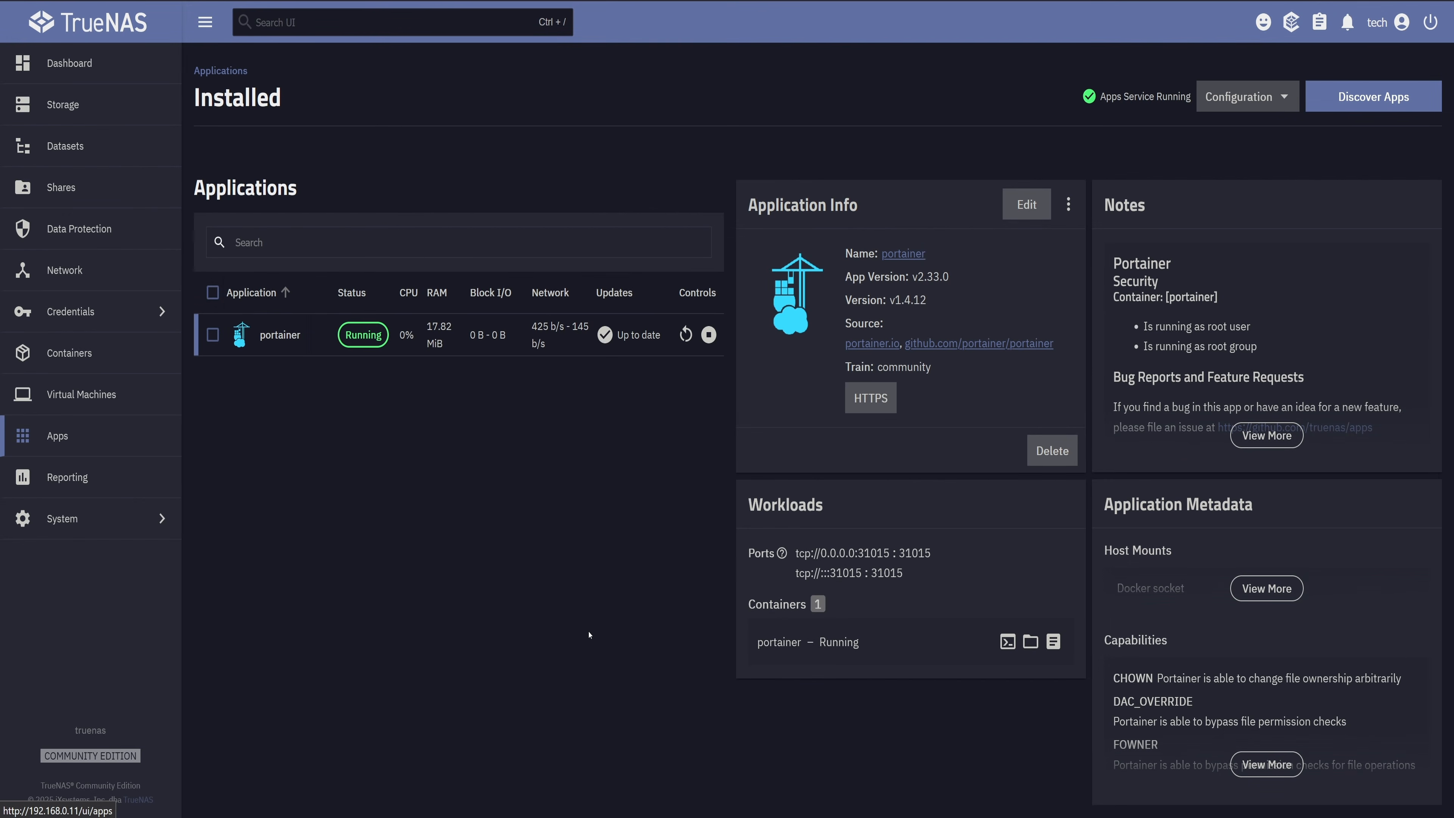
# Examine the volume mounts of the portainer container, then close their listing.
pyautogui.click(1030, 641)
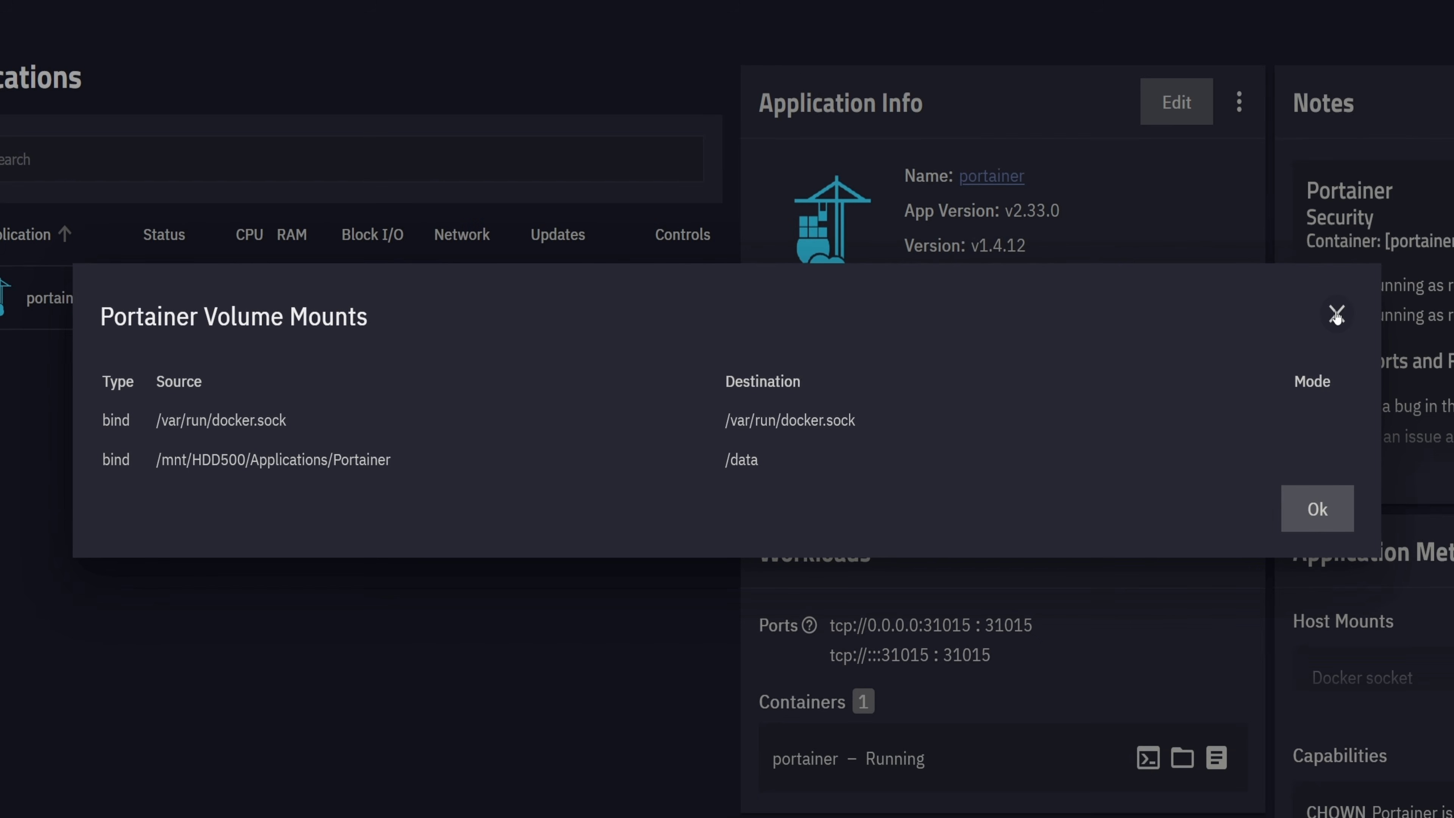
pyautogui.click(1315, 508)
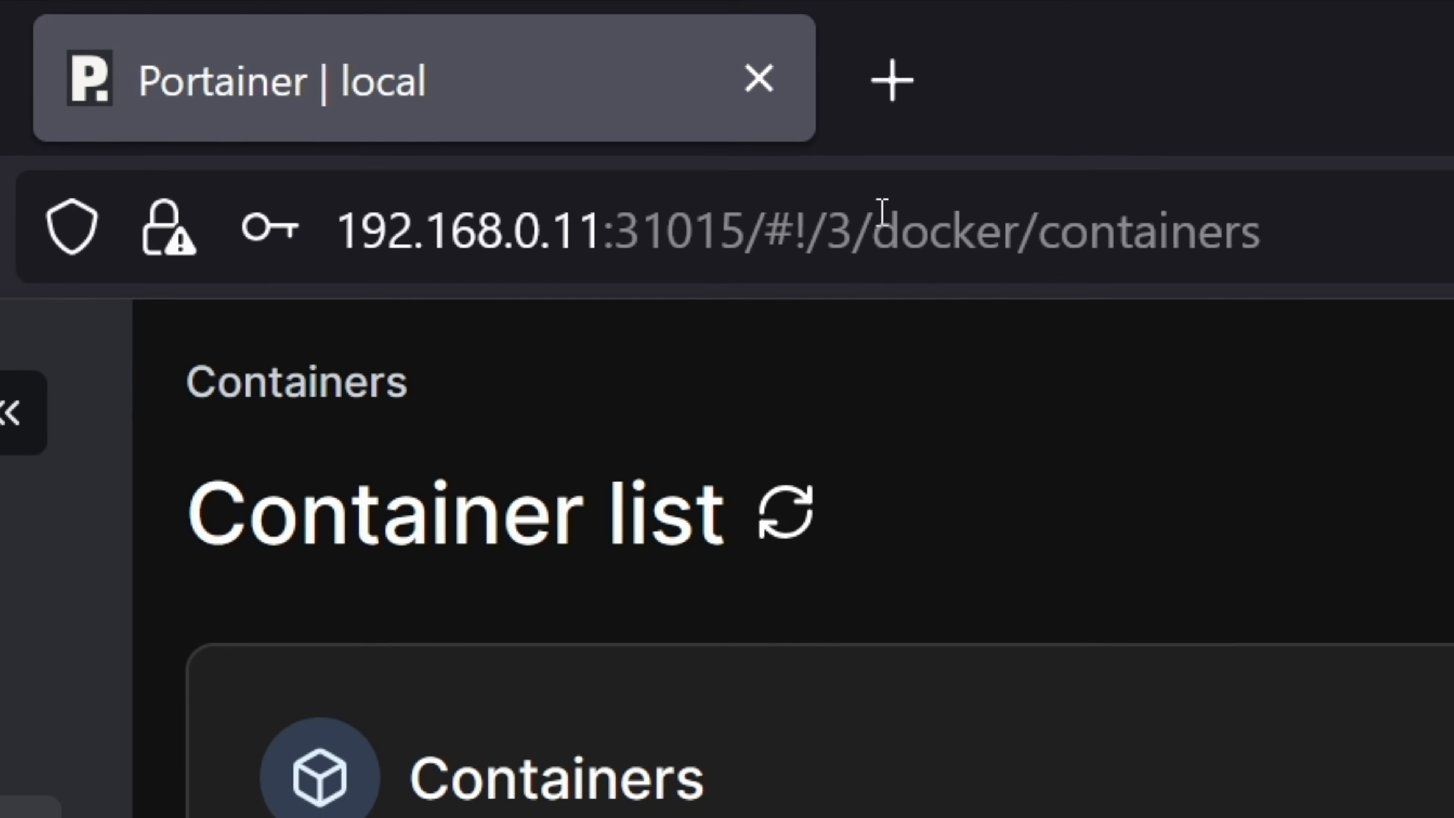
pyautogui.click(776, 250)
pyautogui.moveTo(776, 250); pyautogui.dragTo(1331, 250)
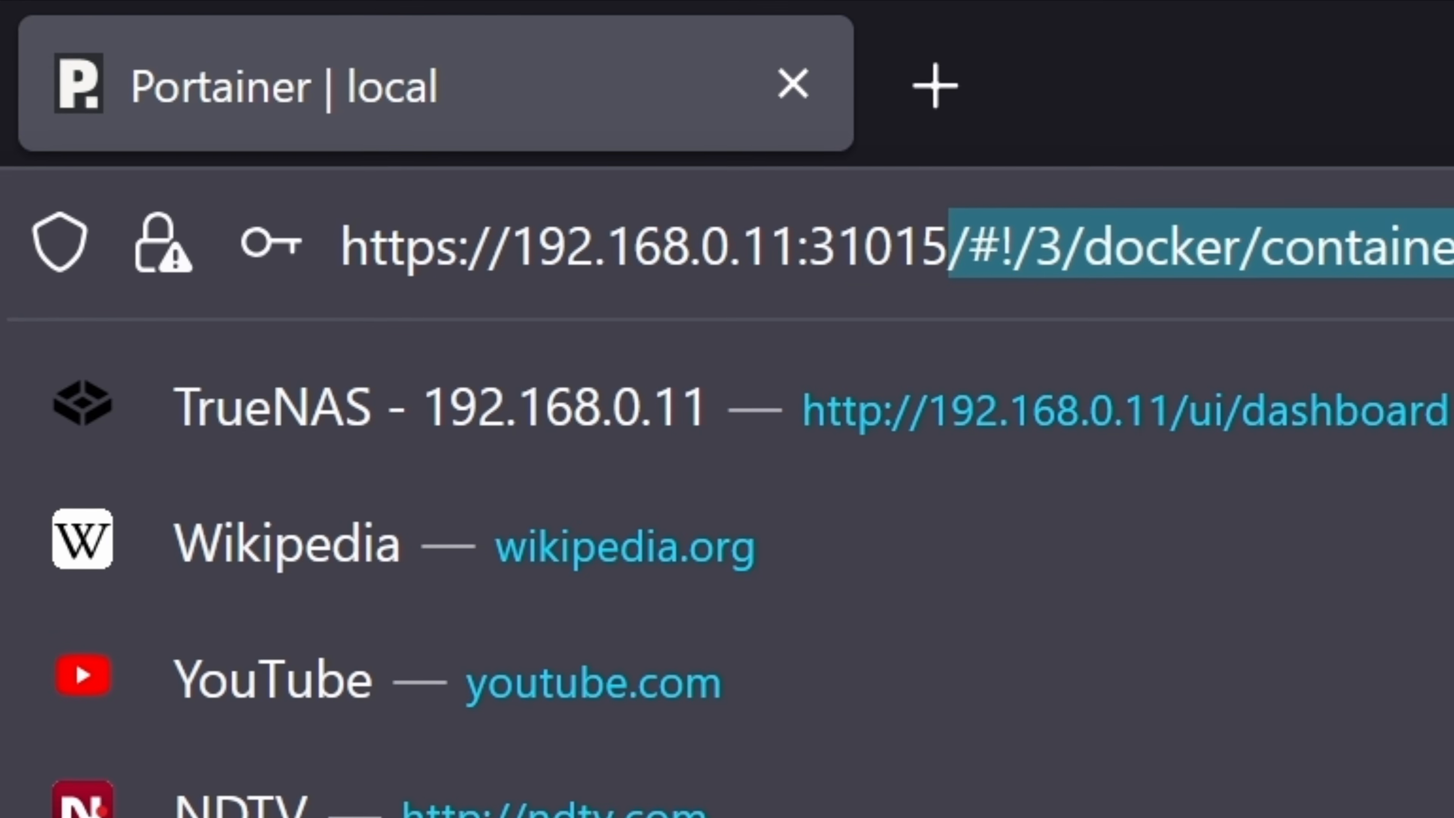
pyautogui.press('BackSpace')
pyautogui.press('Return')
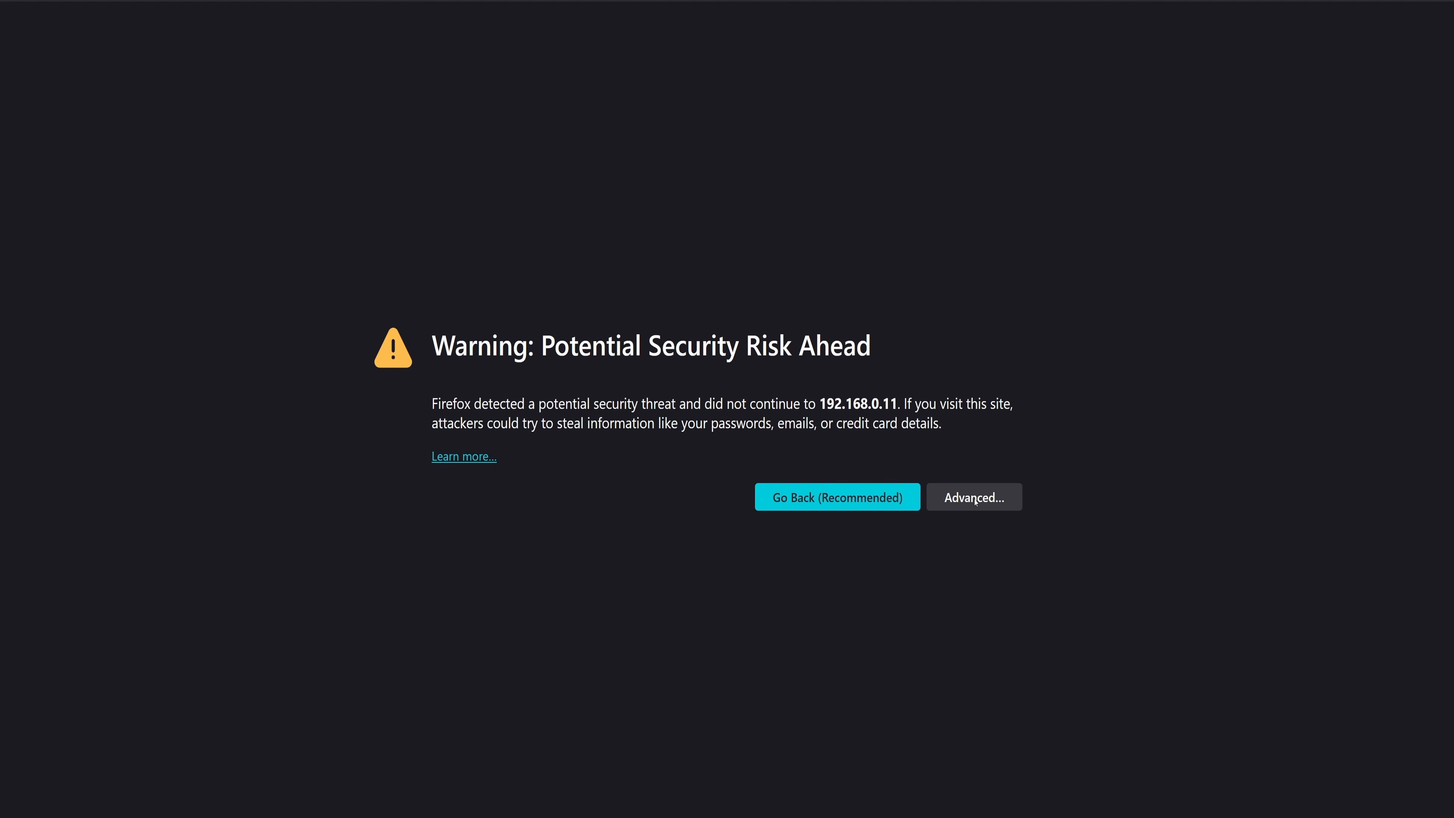
pyautogui.click(972, 497)
pyautogui.click(921, 777)
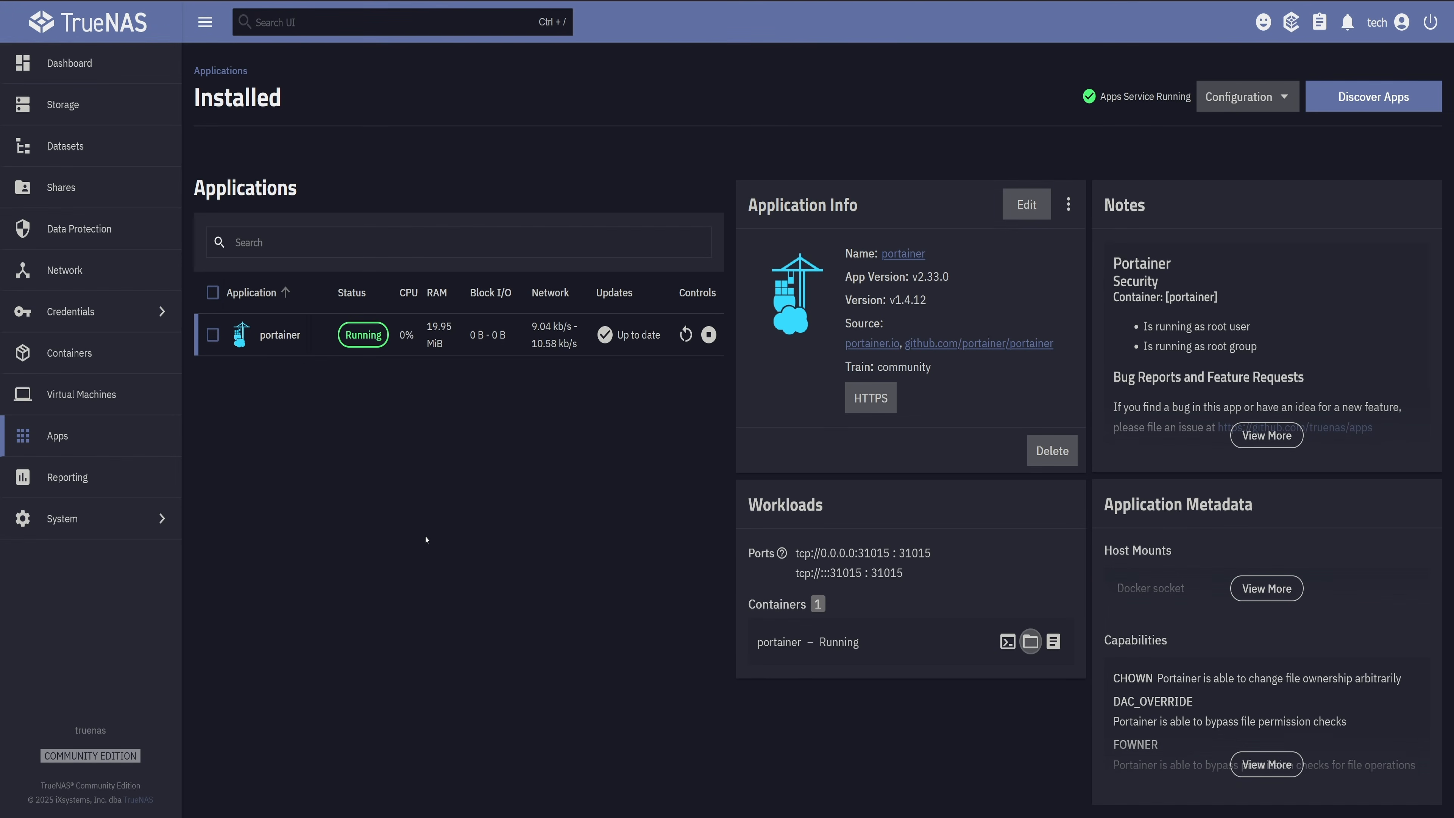
# In the TrueNAS datasets, check which app uses the HDD500/Applications/Portainer dataset.
pyautogui.click(57, 146)
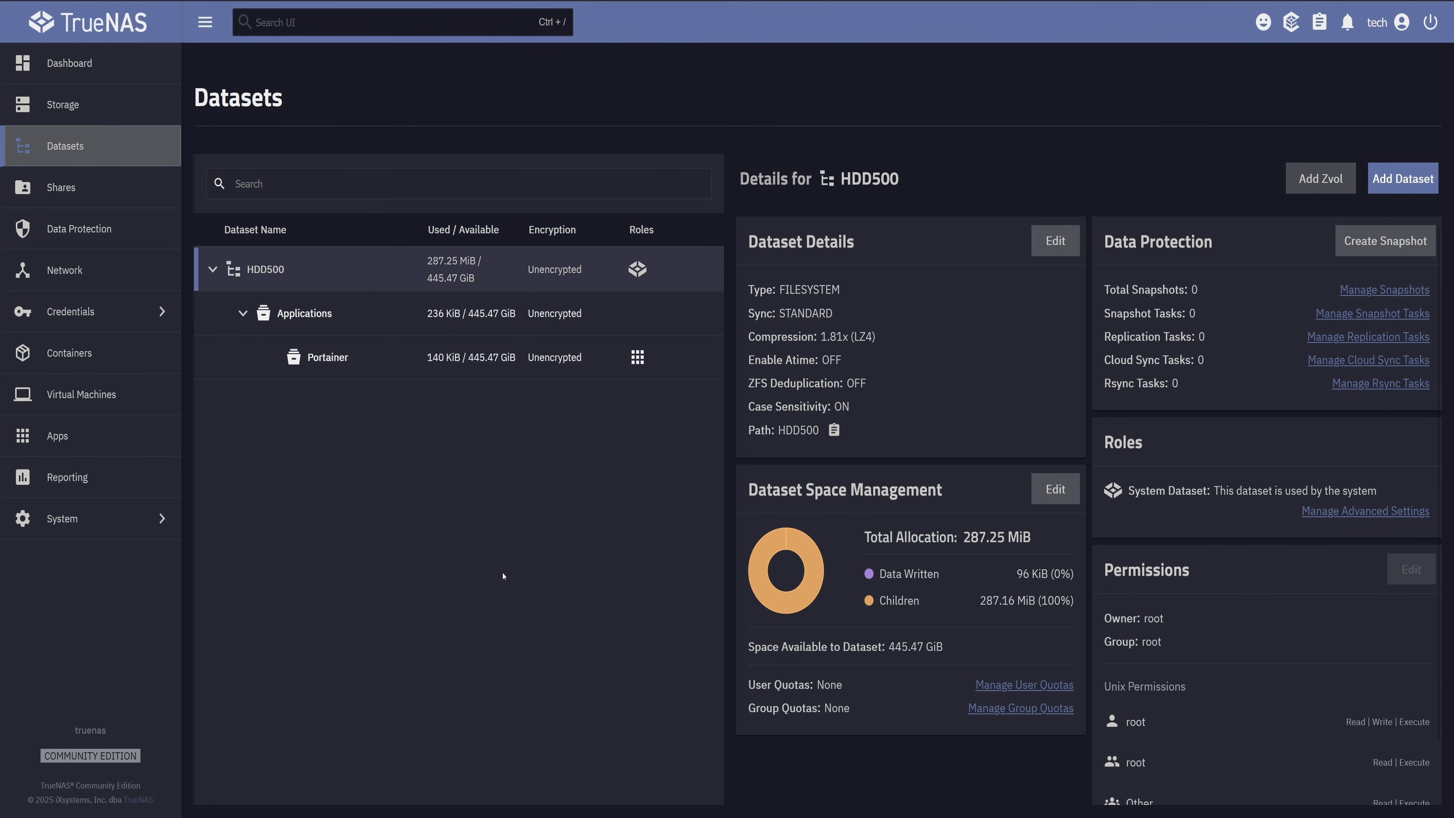
pyautogui.moveTo(636, 359)
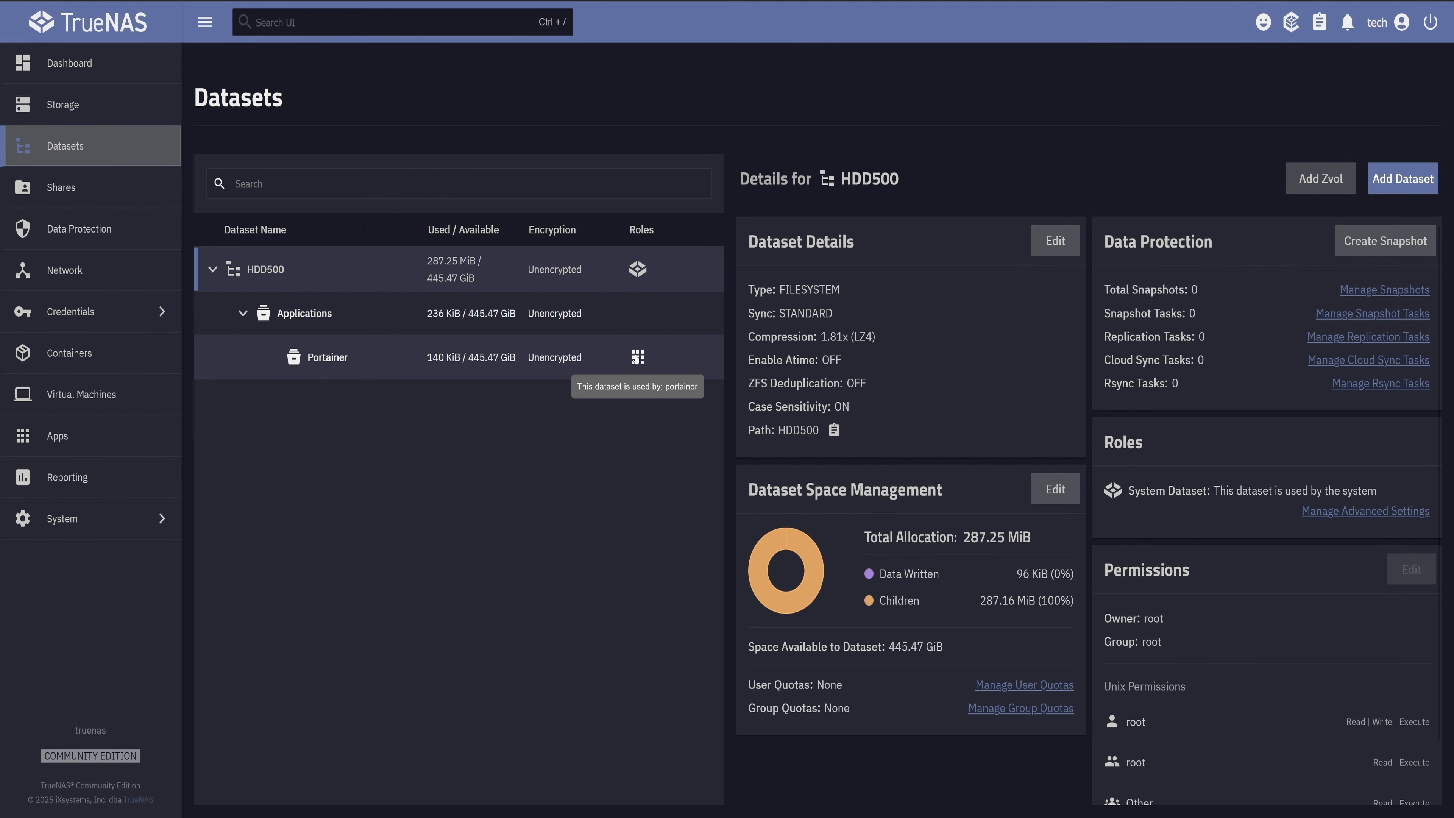